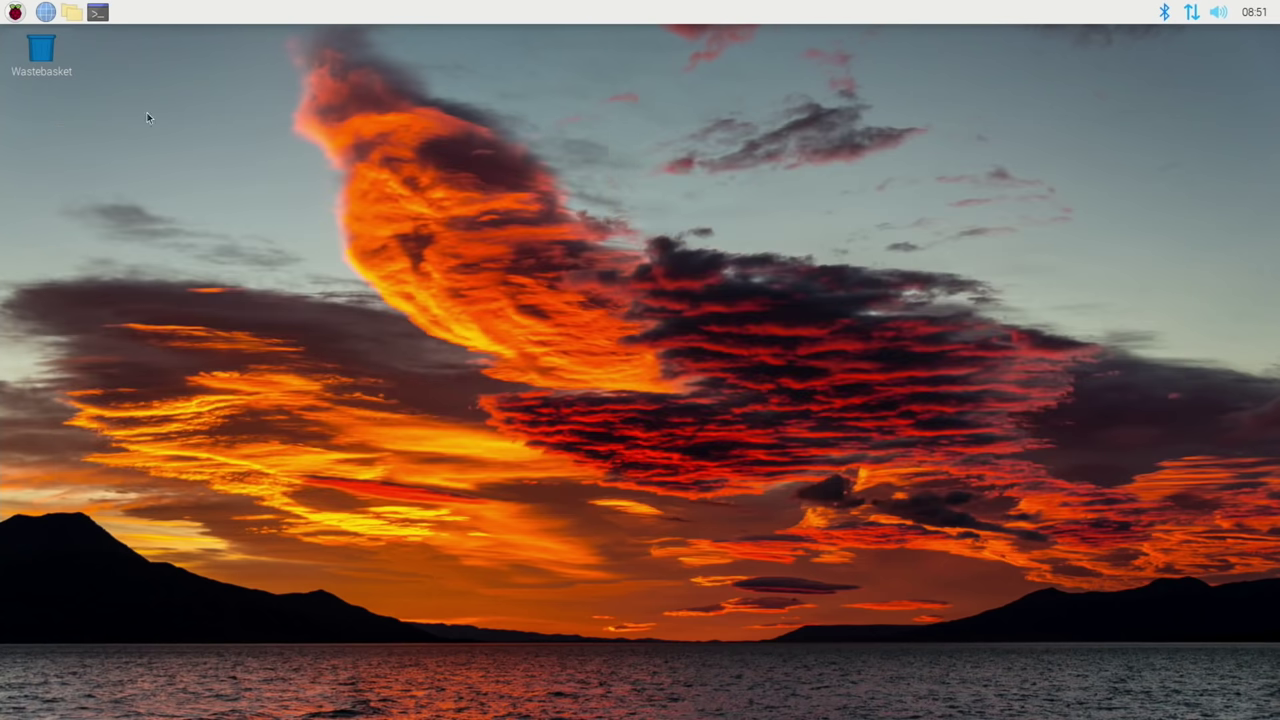
- Enable Use Overlay under Performance in Raspberry Pi Configuration, apply it, and accept the reboot
{"action": "left_click", "coordinate": [15, 11]}
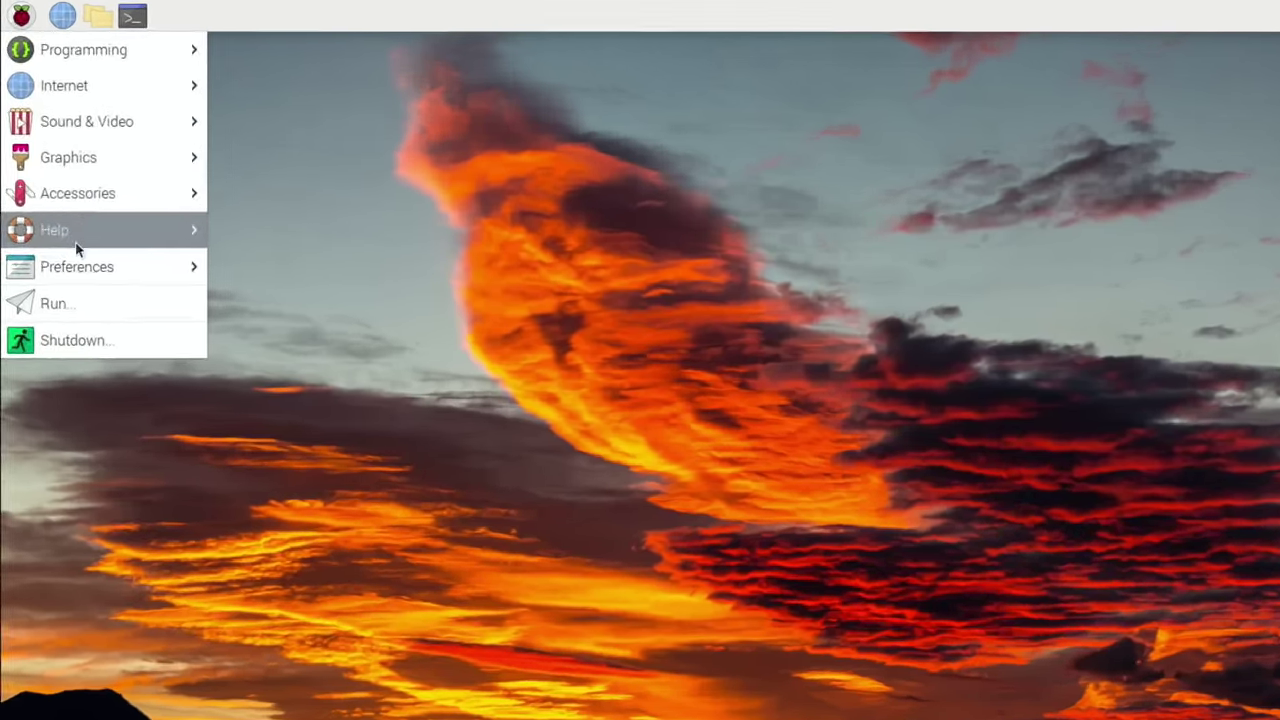
{"action": "mouse_move", "coordinate": [60, 192]}
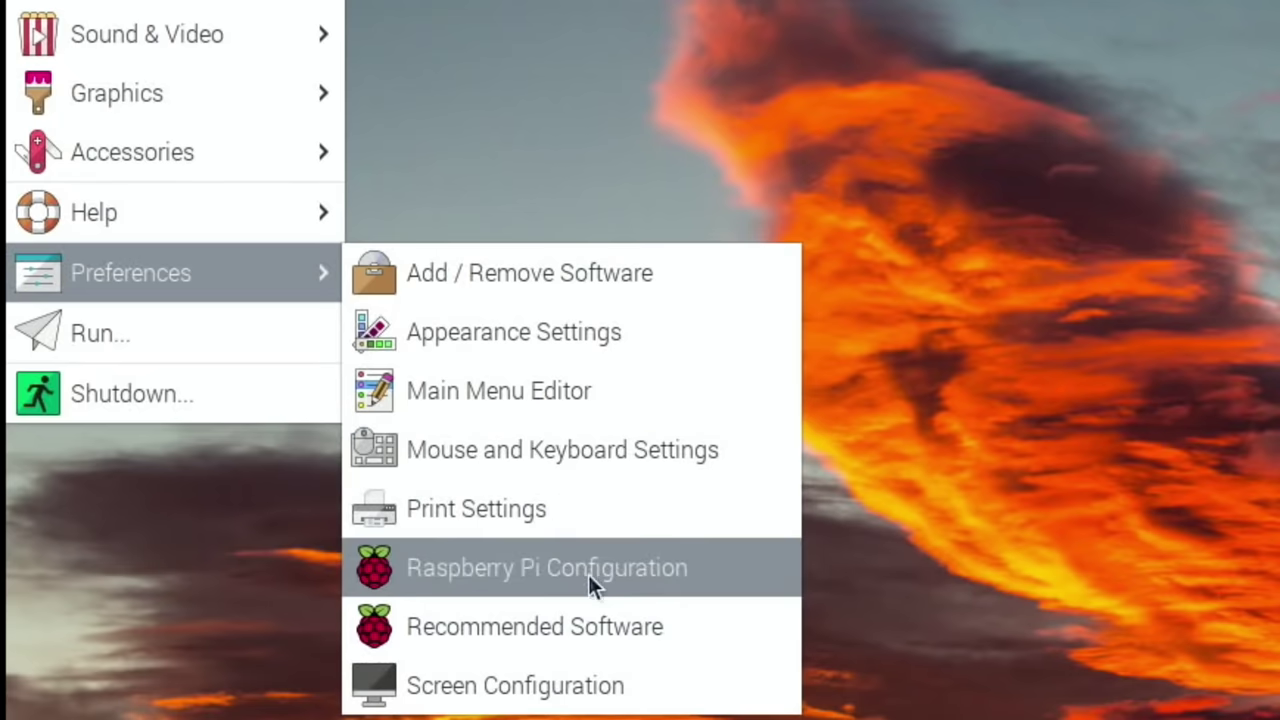
{"action": "left_click", "coordinate": [591, 580]}
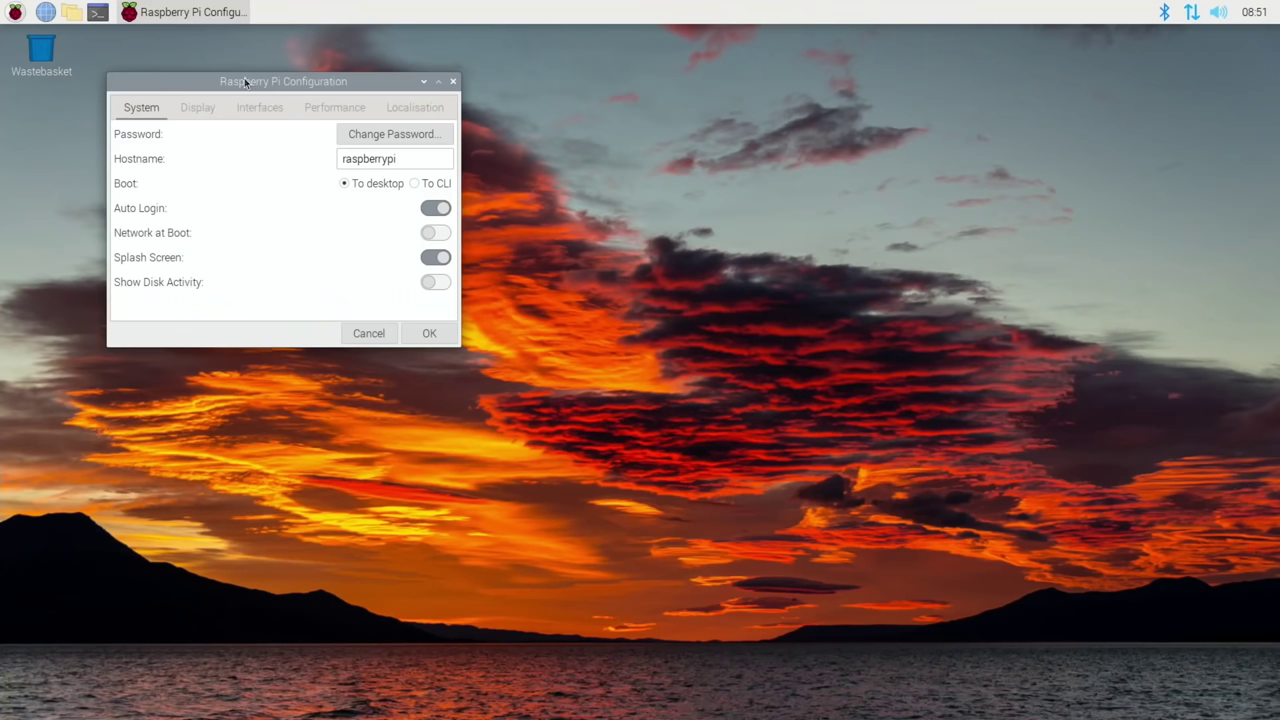
{"action": "left_click_drag", "start_coordinate": [245, 83], "coordinate": [776, 128]}
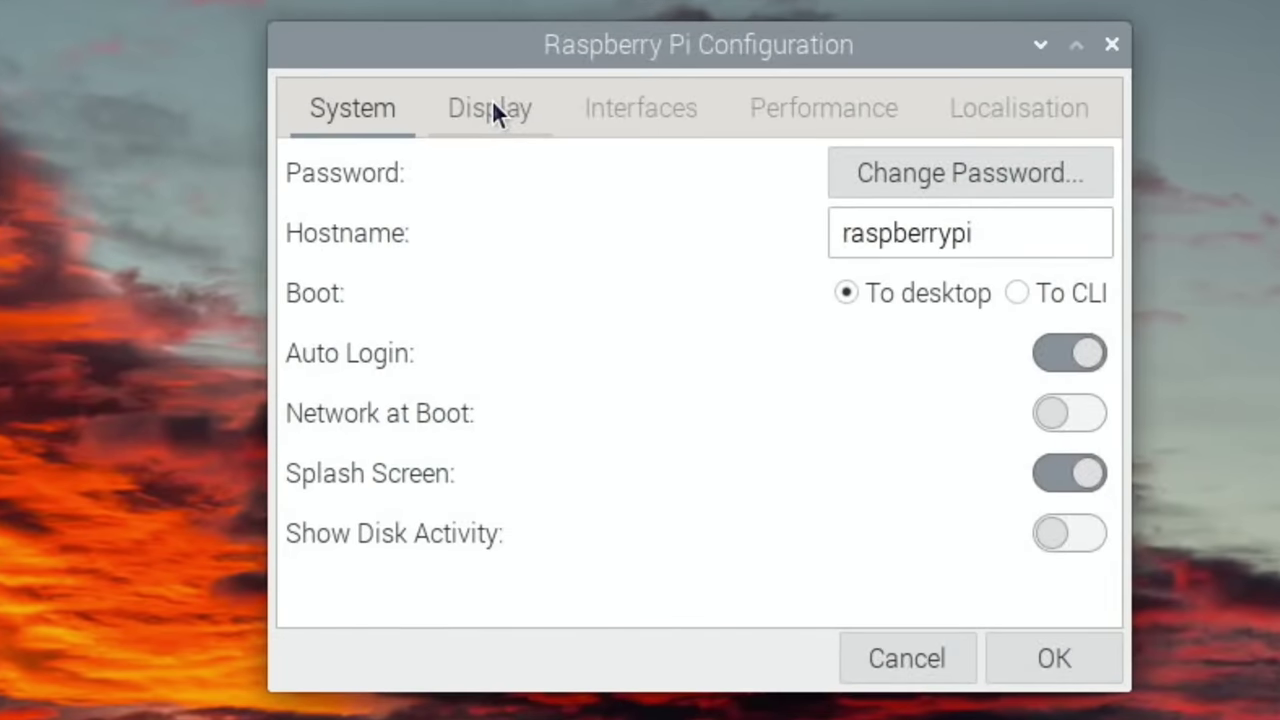
{"action": "left_click", "coordinate": [806, 110]}
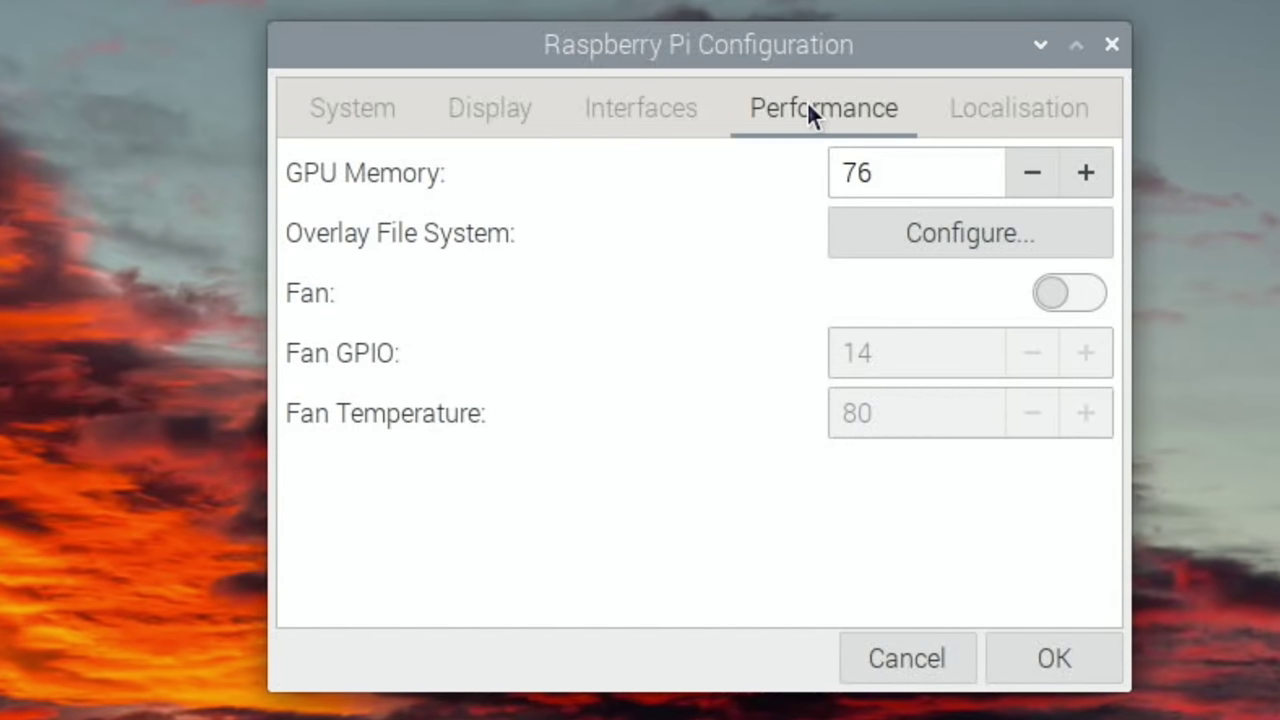
{"action": "left_click", "coordinate": [904, 234]}
{"action": "left_click", "coordinate": [868, 340]}
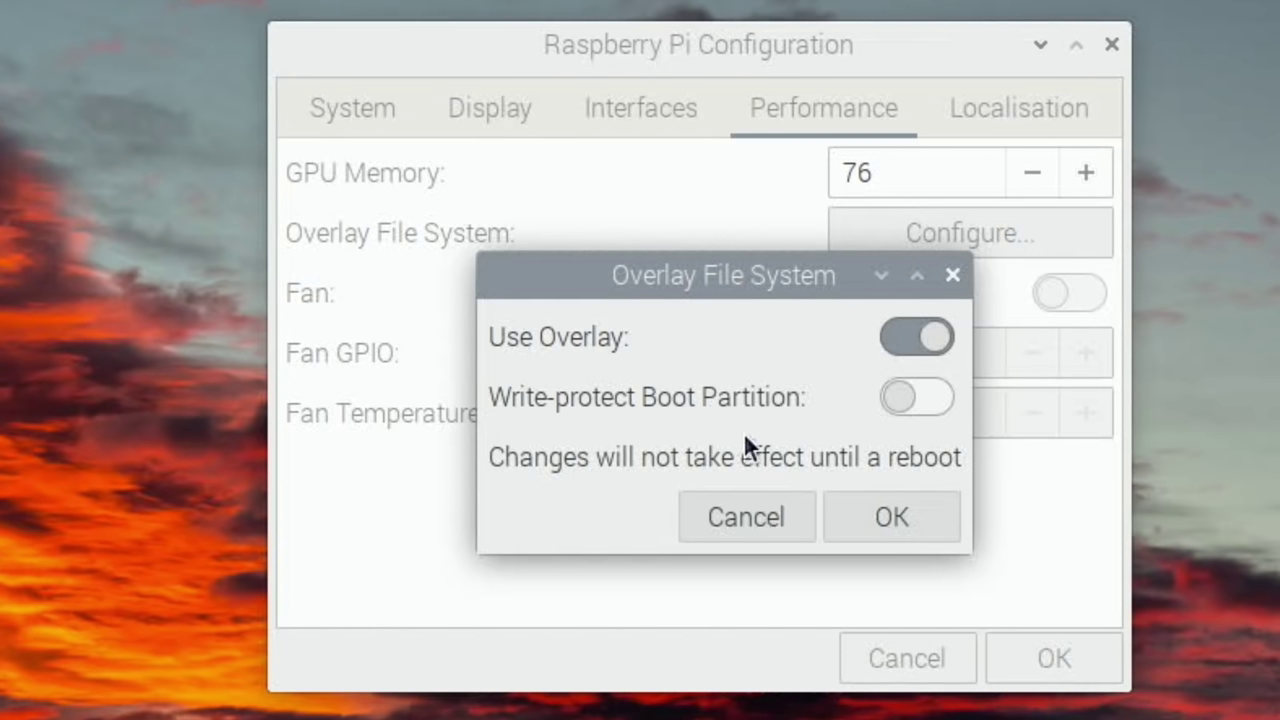
{"action": "left_click", "coordinate": [893, 528]}
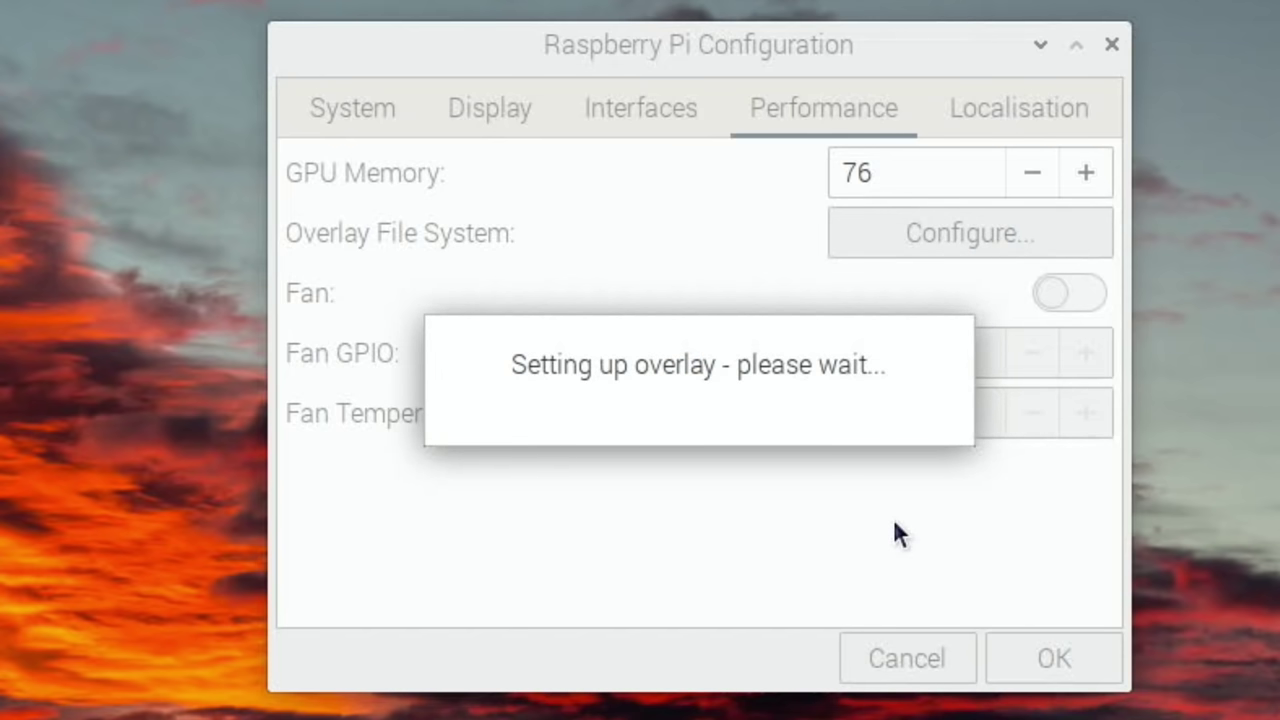
{"action": "left_click", "coordinate": [1026, 656]}
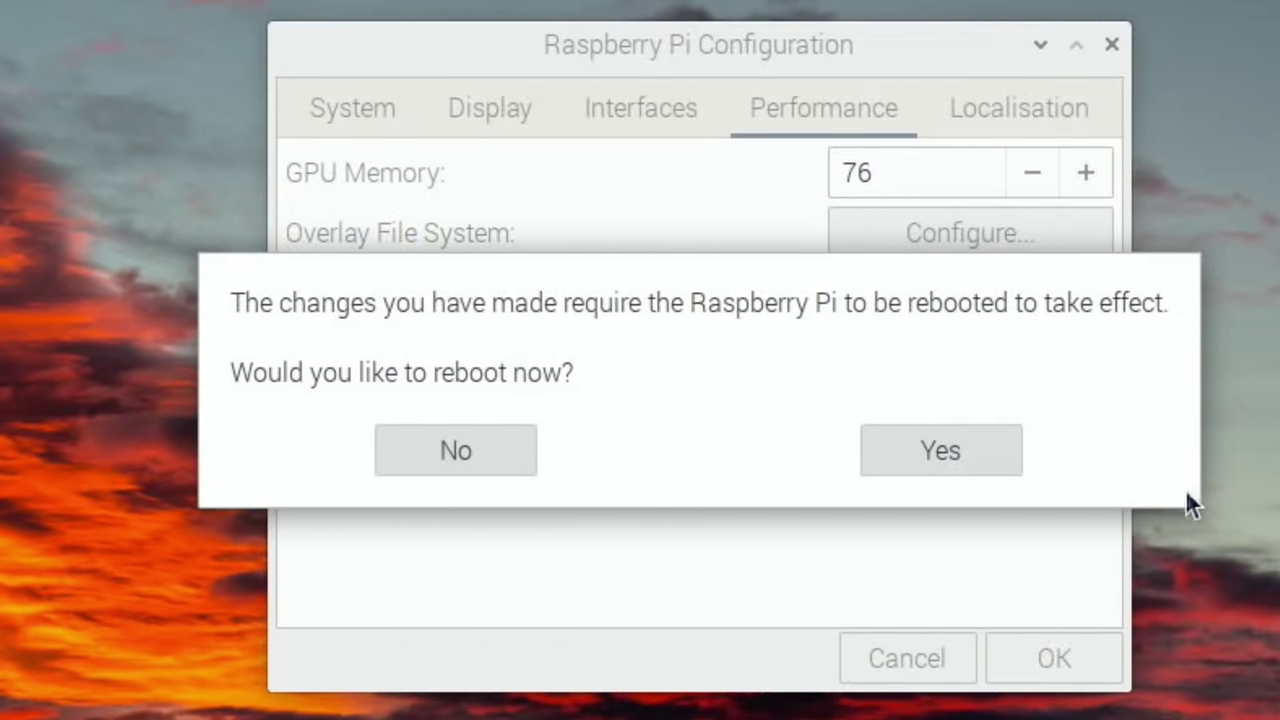
{"action": "left_click", "coordinate": [945, 452]}
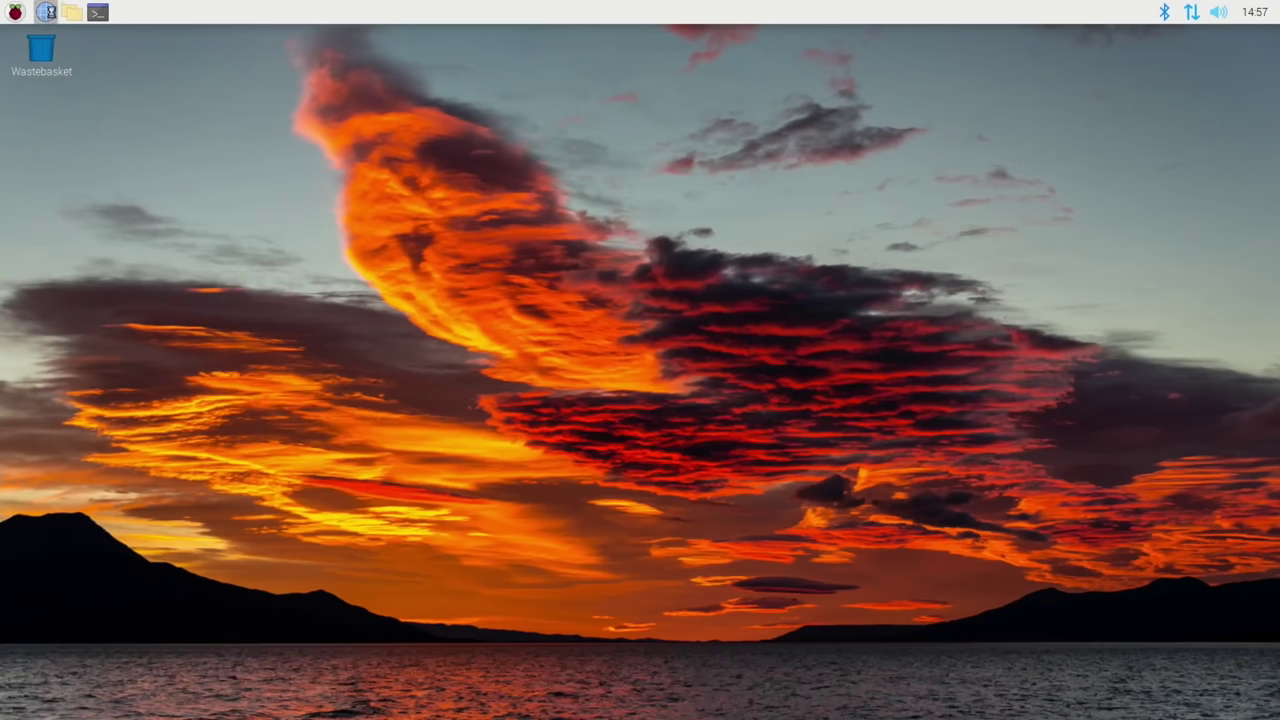
{"action": "left_click", "coordinate": [46, 11]}
{"action": "type", "text": "bbc sport"}
{"action": "key", "text": "Return"}
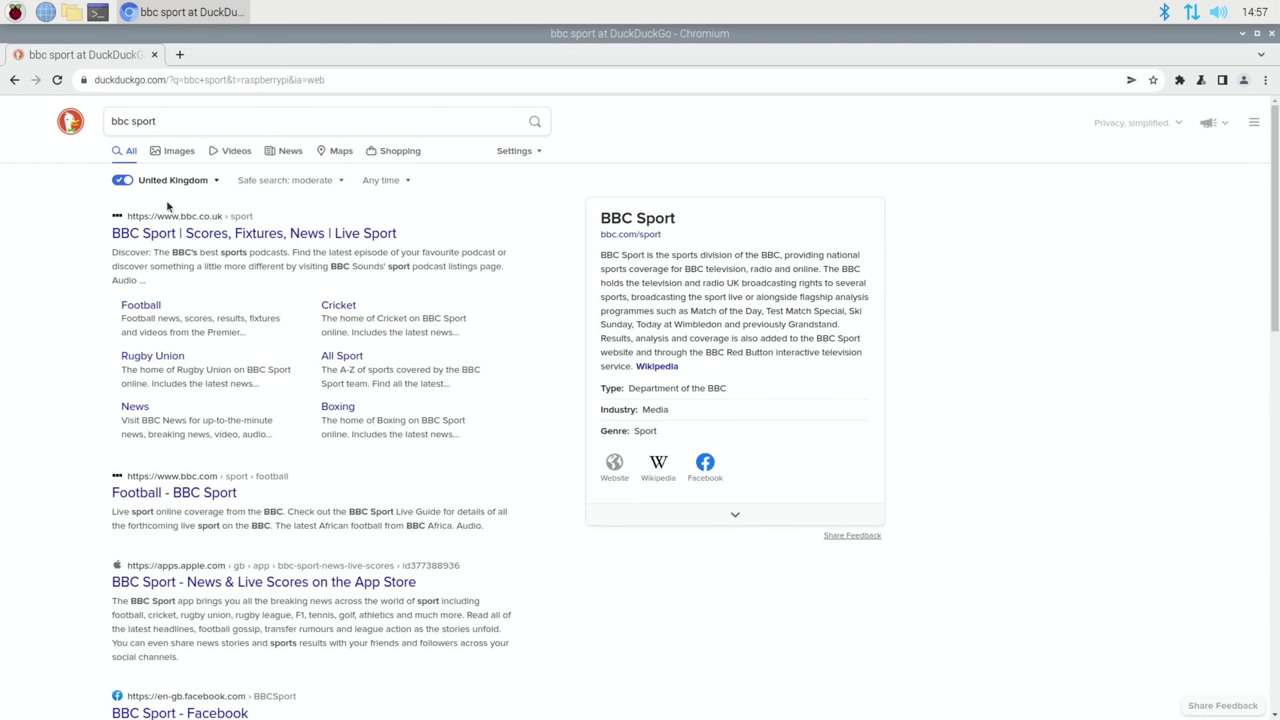
{"action": "left_click", "coordinate": [200, 238]}
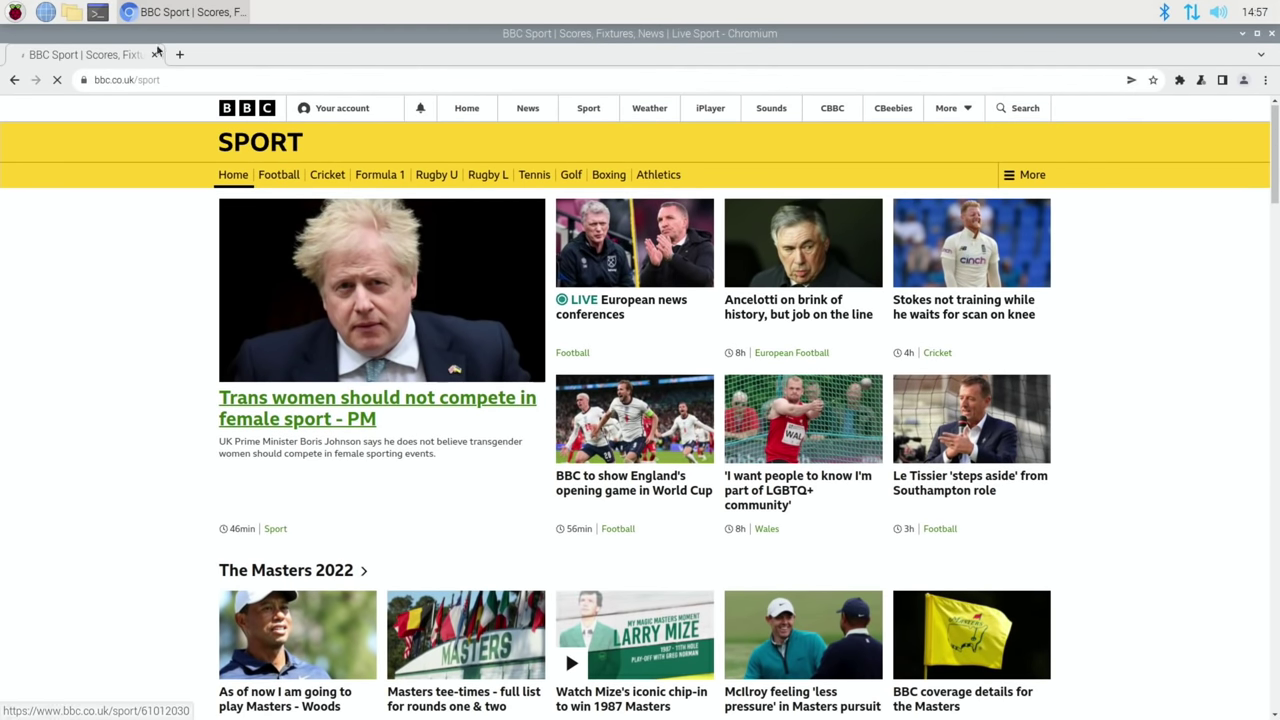
{"action": "left_click", "coordinate": [150, 79]}
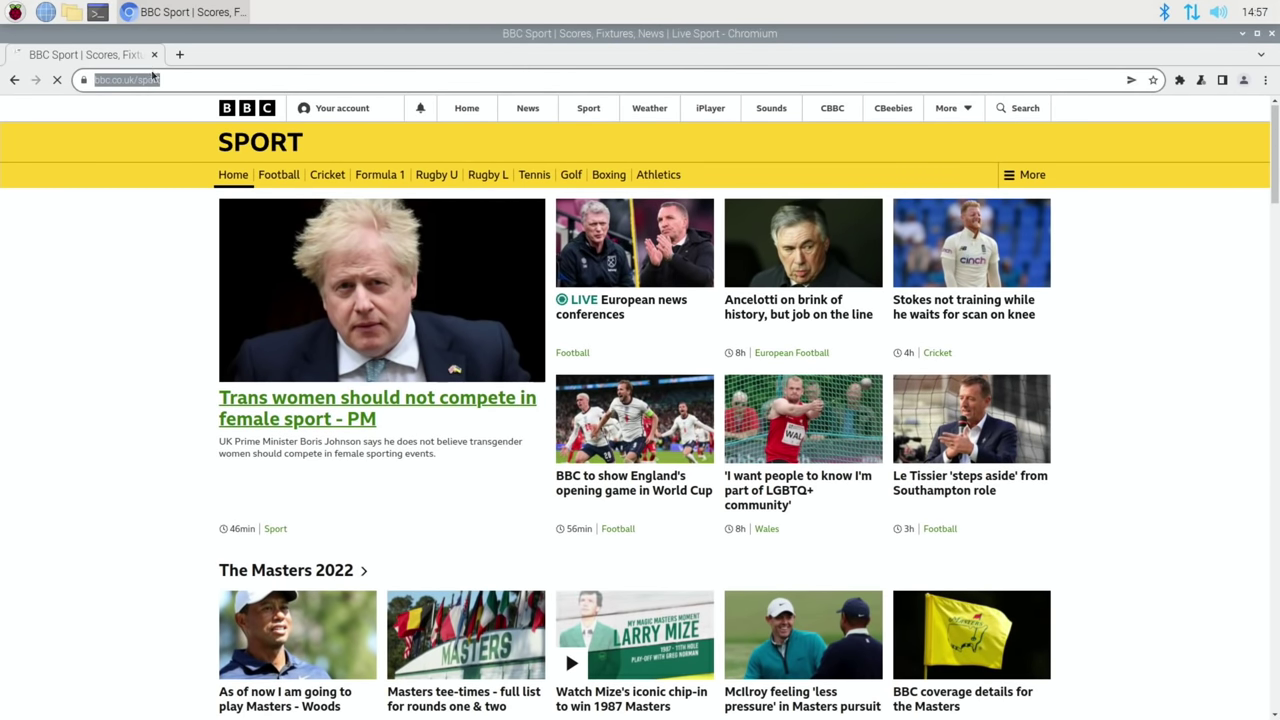
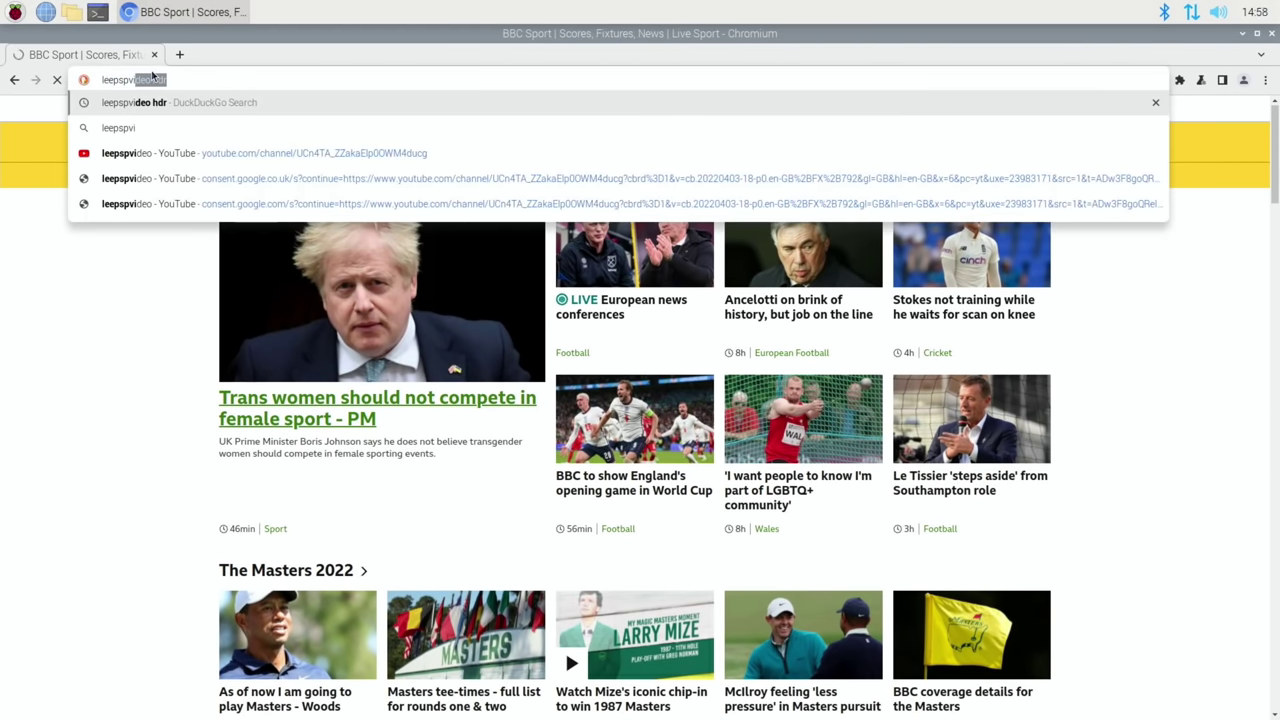
{"action": "key", "text": "Return"}
{"action": "left_click", "coordinate": [213, 462]}
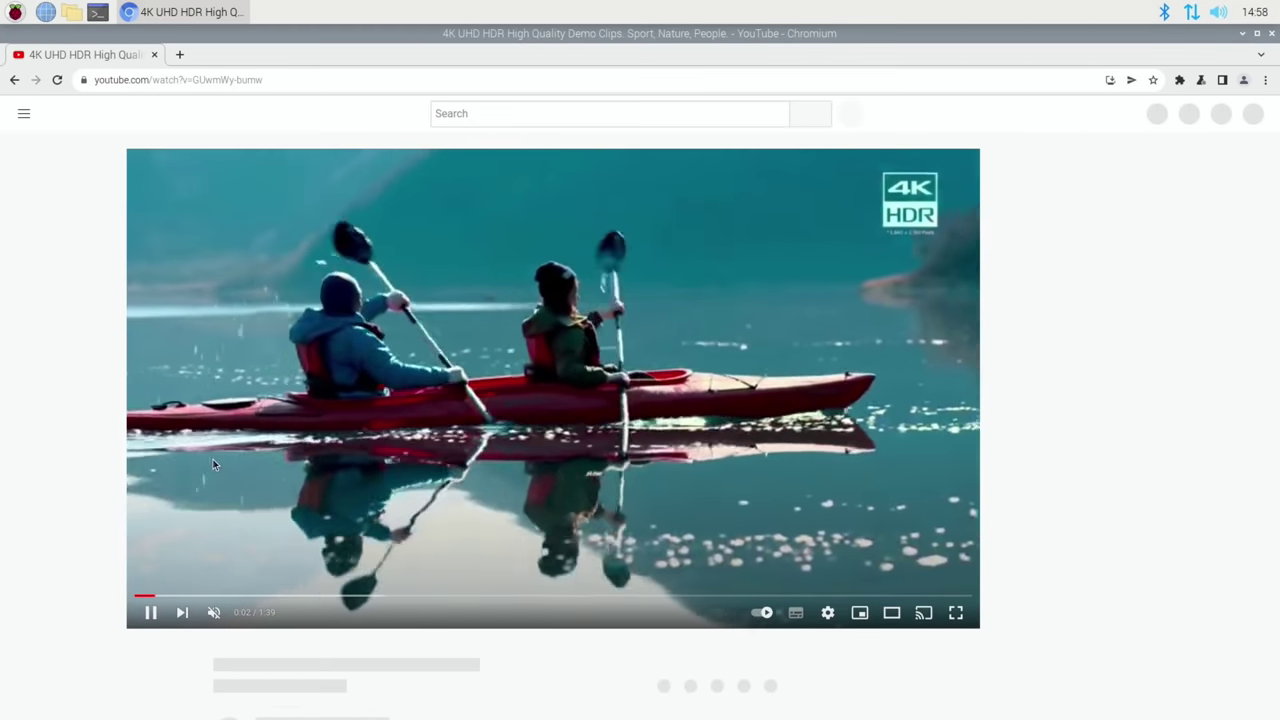
{"action": "left_click", "coordinate": [1269, 34]}
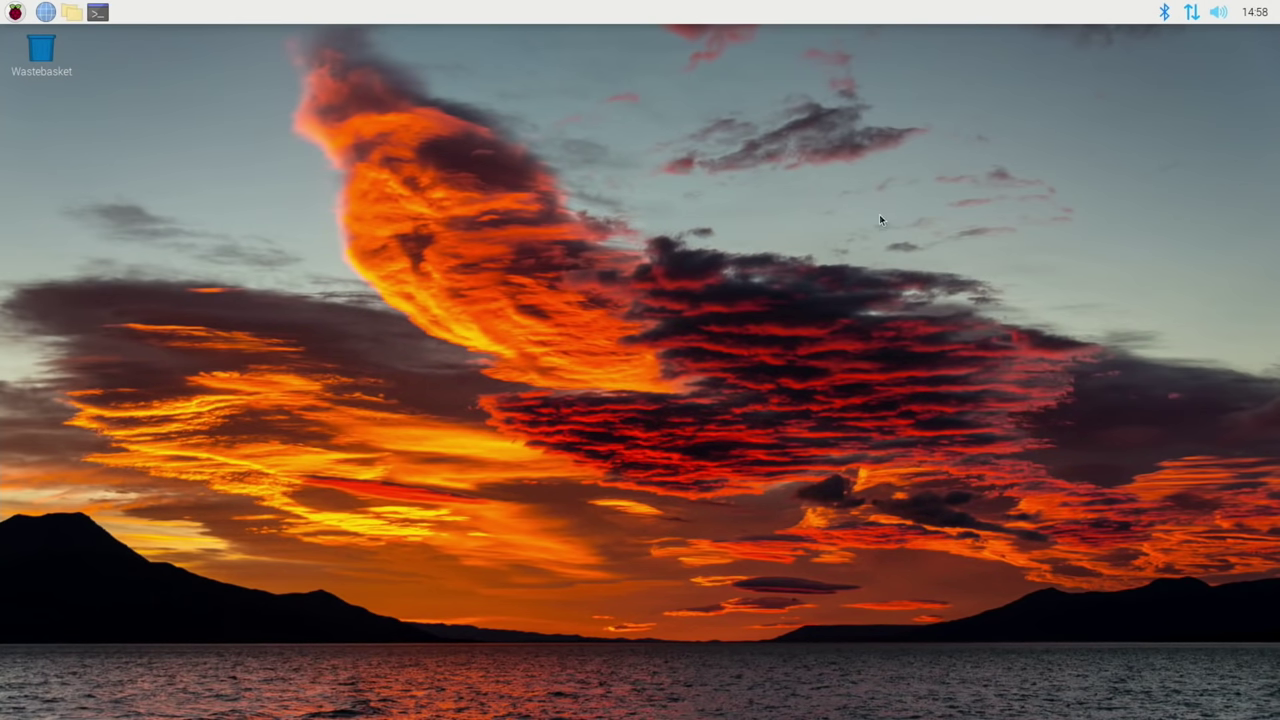
- In a new terminal, install neofetch with sudo apt install neofetch and run it
{"action": "key", "text": "ctrl+alt+t"}
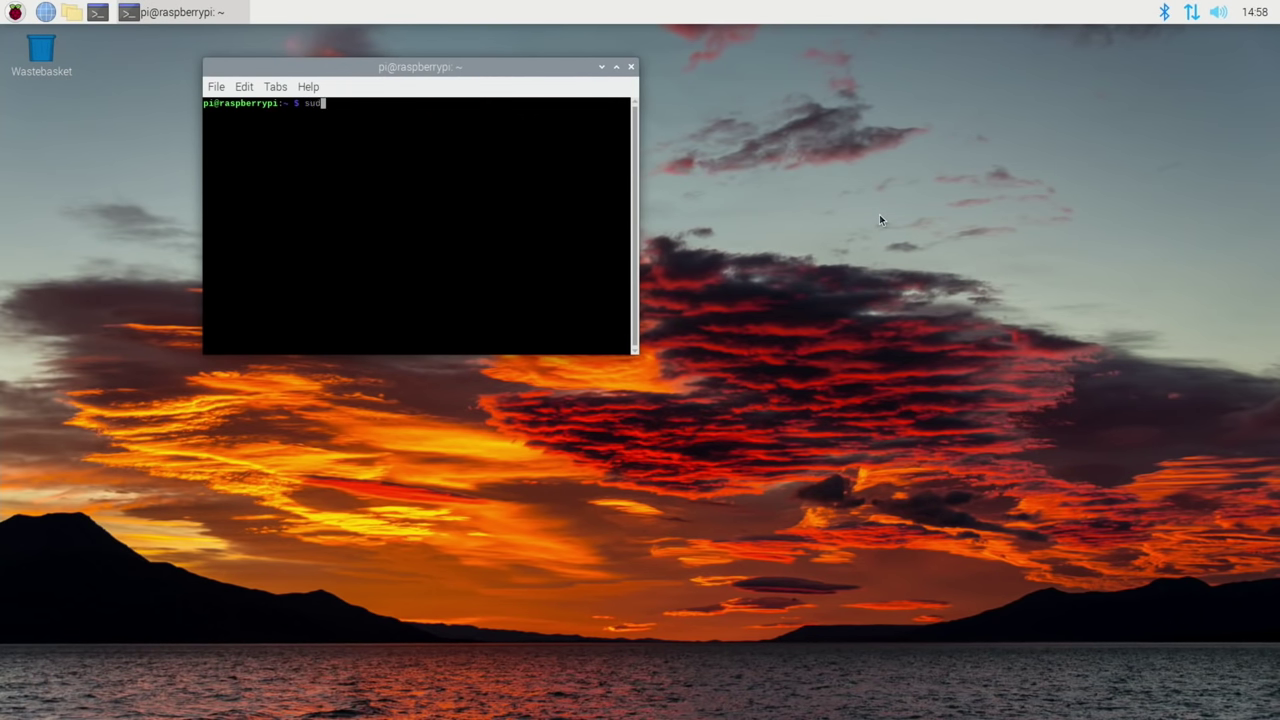
{"action": "type", "text": "sudo apt install neofetch"}
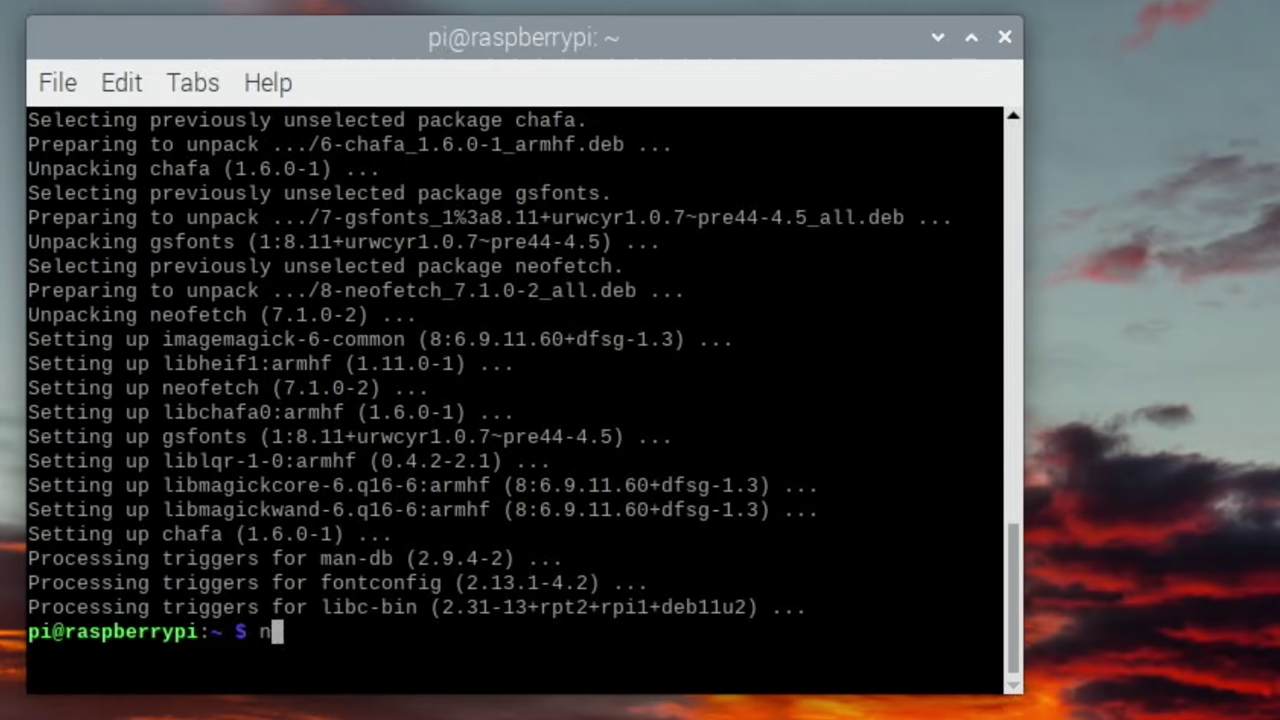
{"action": "type", "text": "fet"}
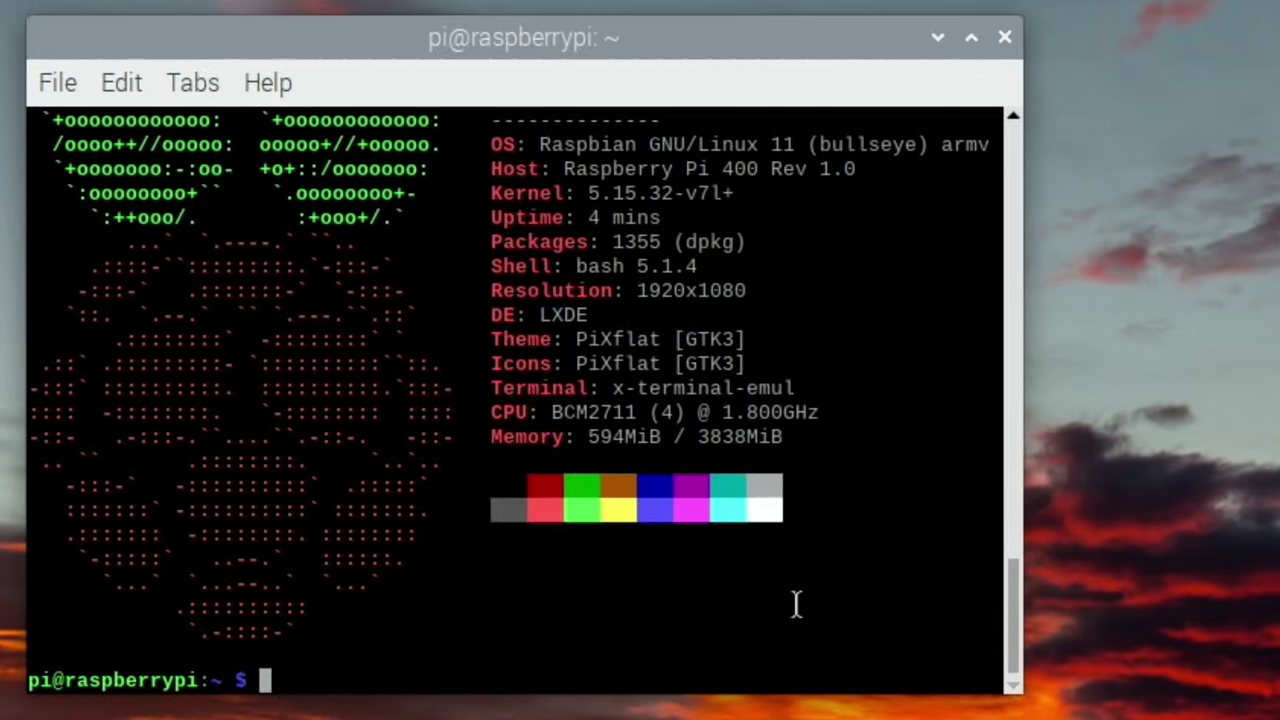
- Install GParted, launch it with the account password, then close its window
{"action": "type", "text": "udo apt install gparted"}
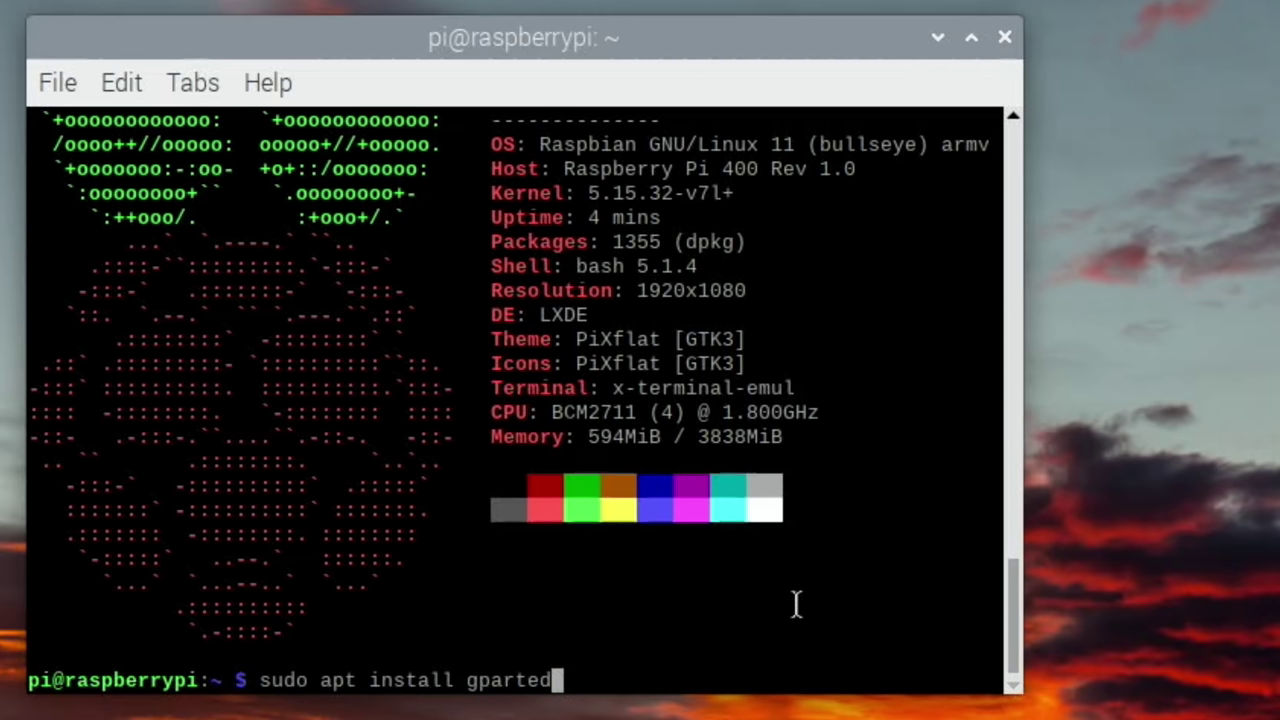
{"action": "key", "text": "Return"}
{"action": "type", "text": "gparted"}
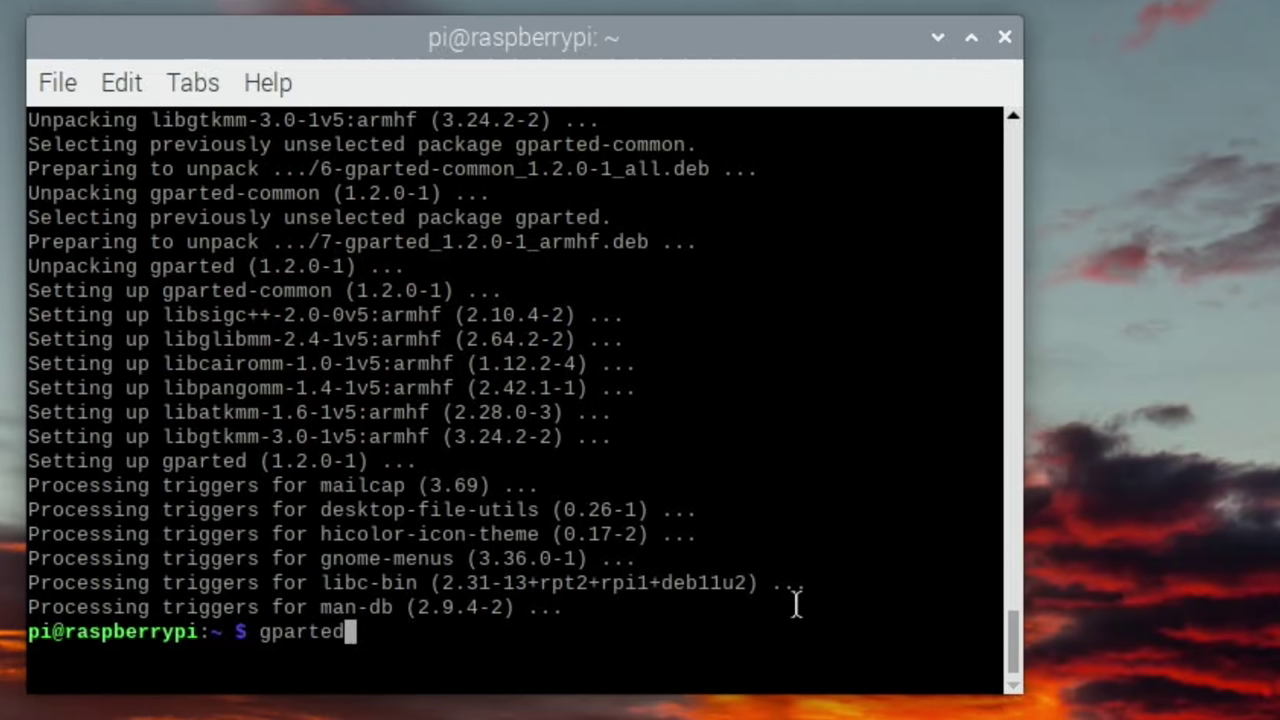
{"action": "key", "text": "Return"}
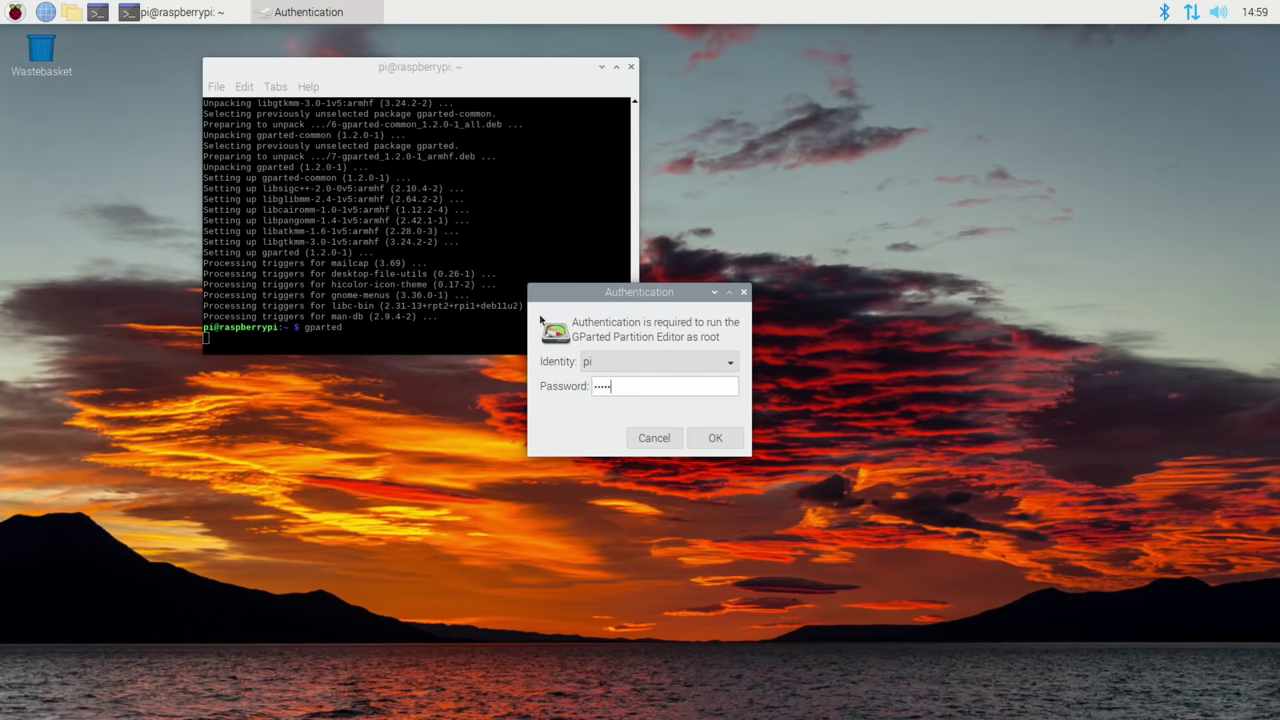
{"action": "key", "text": "Return"}
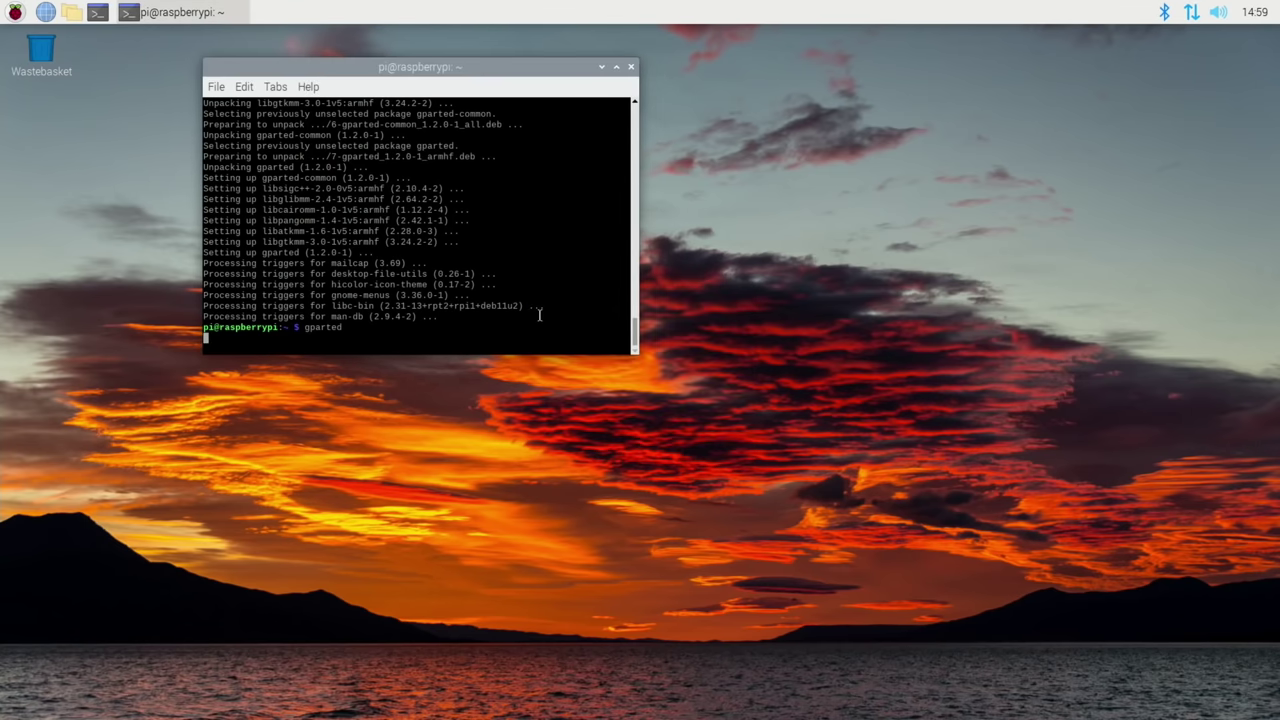
{"action": "left_click", "coordinate": [712, 364]}
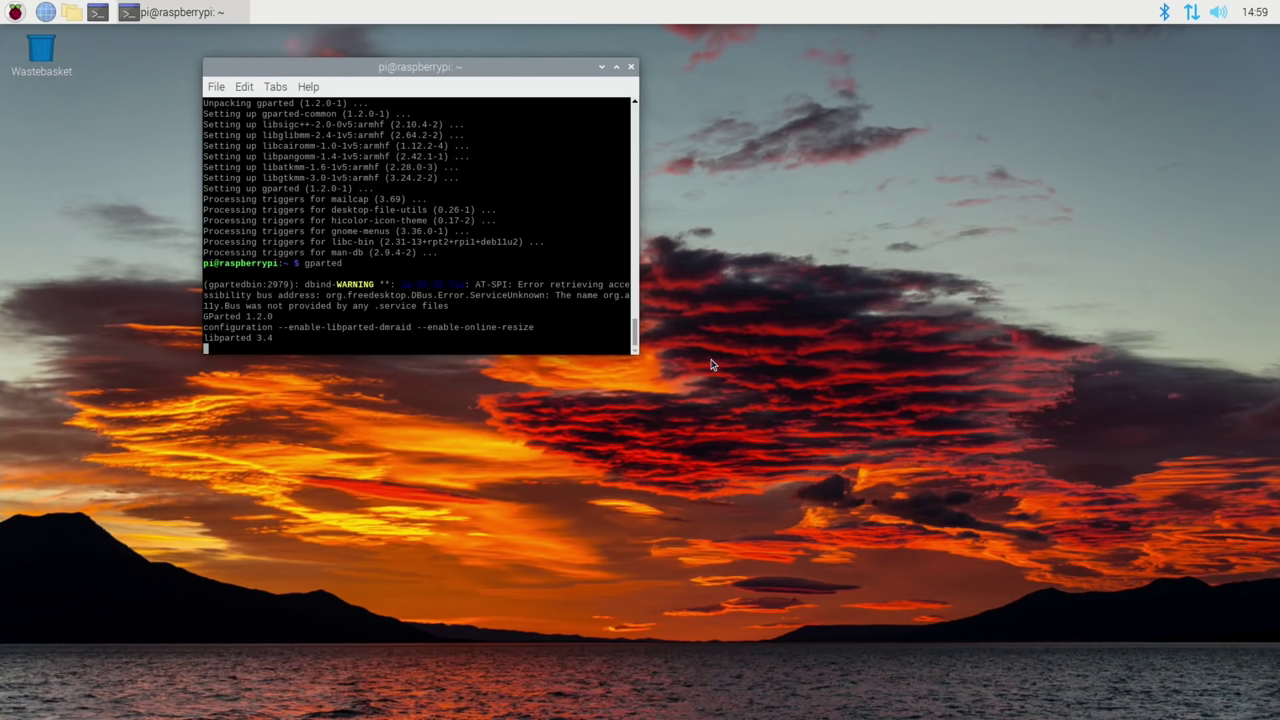
- Install X-Moto with sudo apt install xmoto, answering y to continue
{"action": "type", "text": "sudo apt install xmoto"}
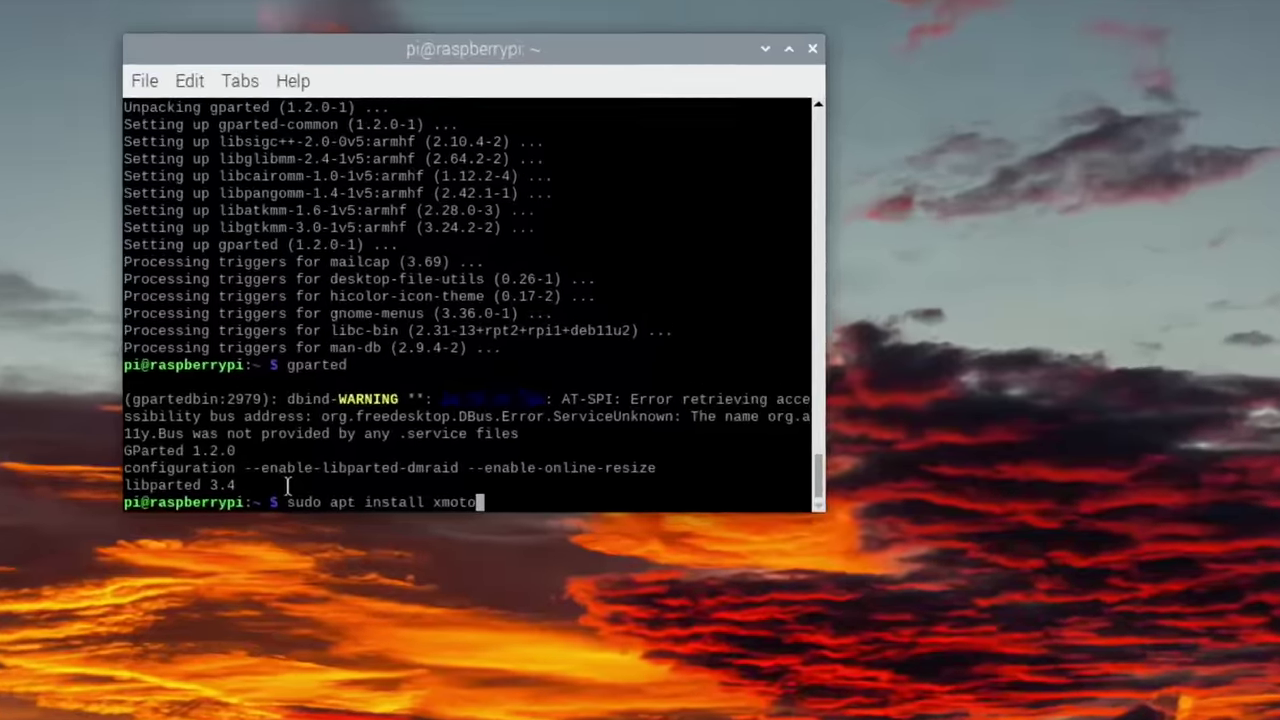
{"action": "key", "text": "Return"}
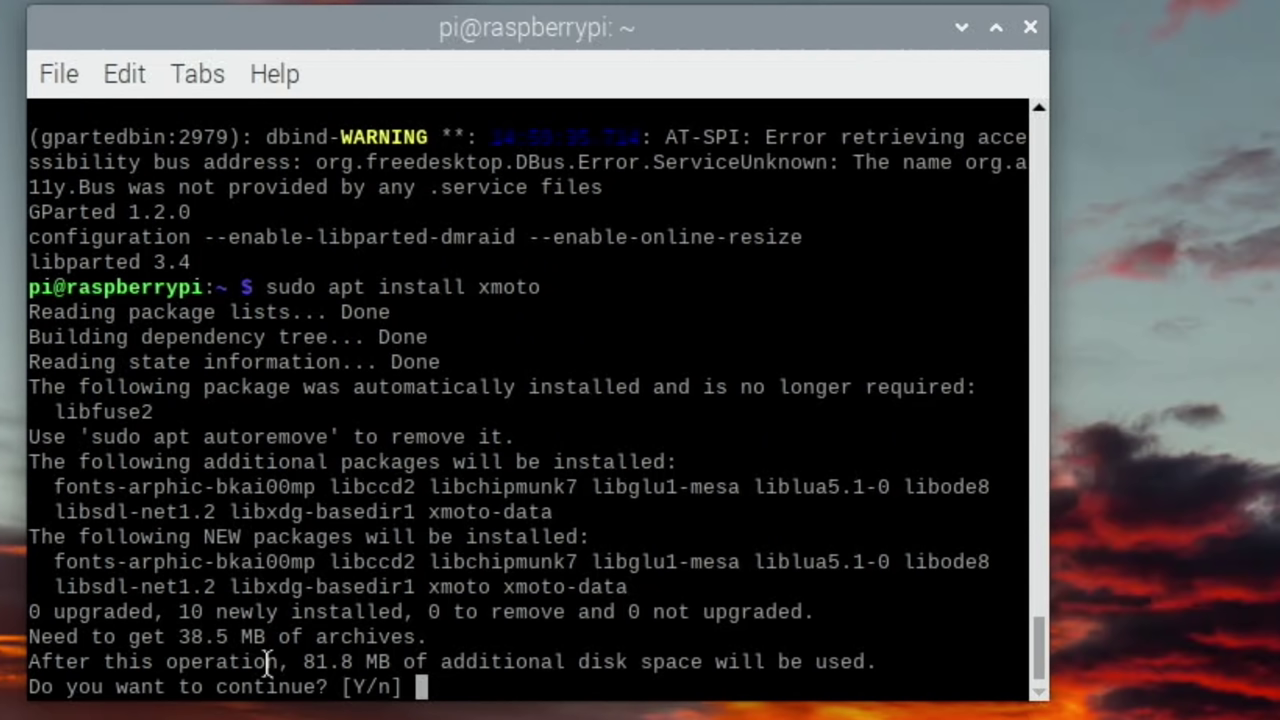
{"action": "type", "text": "y"}
{"action": "key", "text": "Return"}
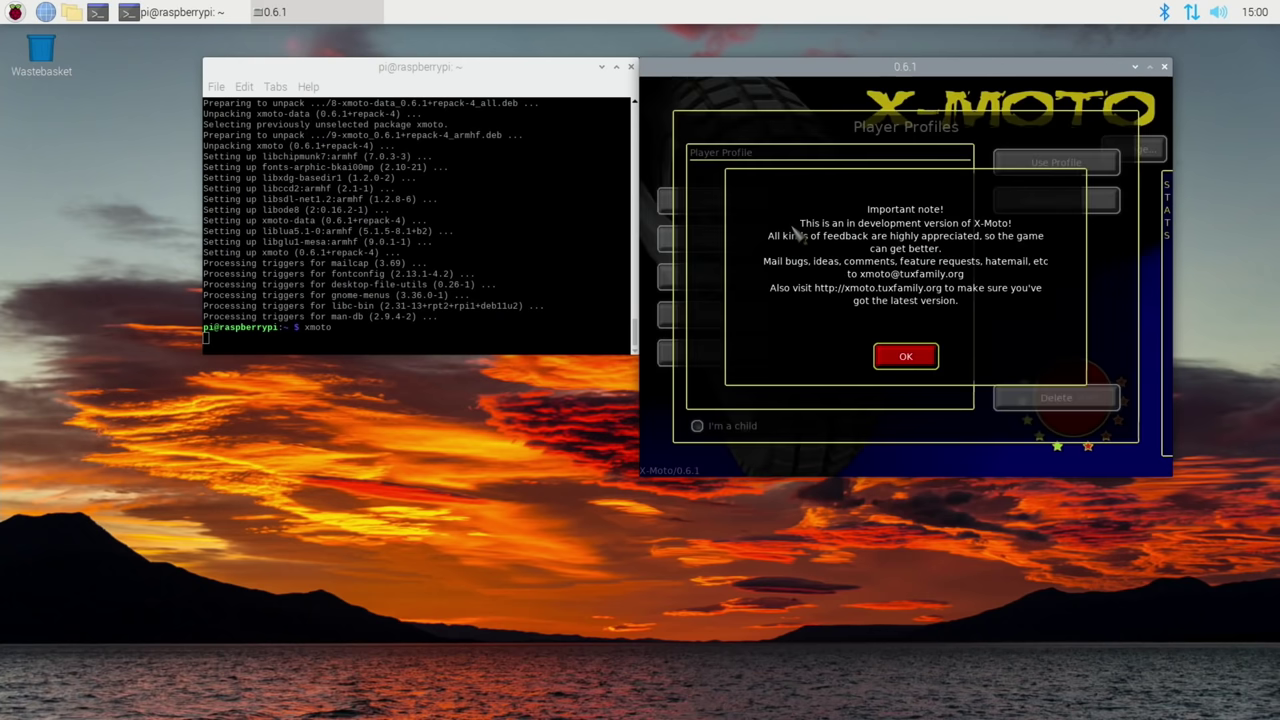
- Create a player profile and start the aeRo - Crazy Elevator level from Strikes back
{"action": "left_click", "coordinate": [905, 356]}
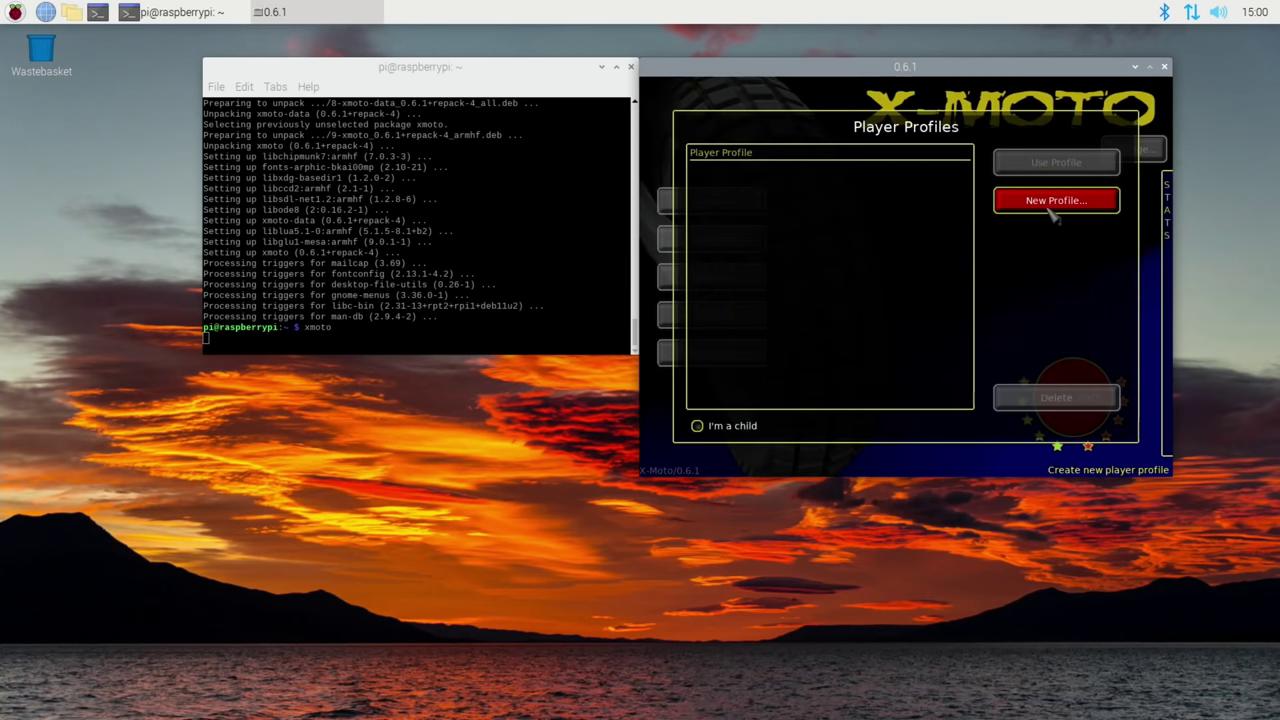
{"action": "left_click", "coordinate": [1051, 211]}
{"action": "left_click", "coordinate": [872, 423]}
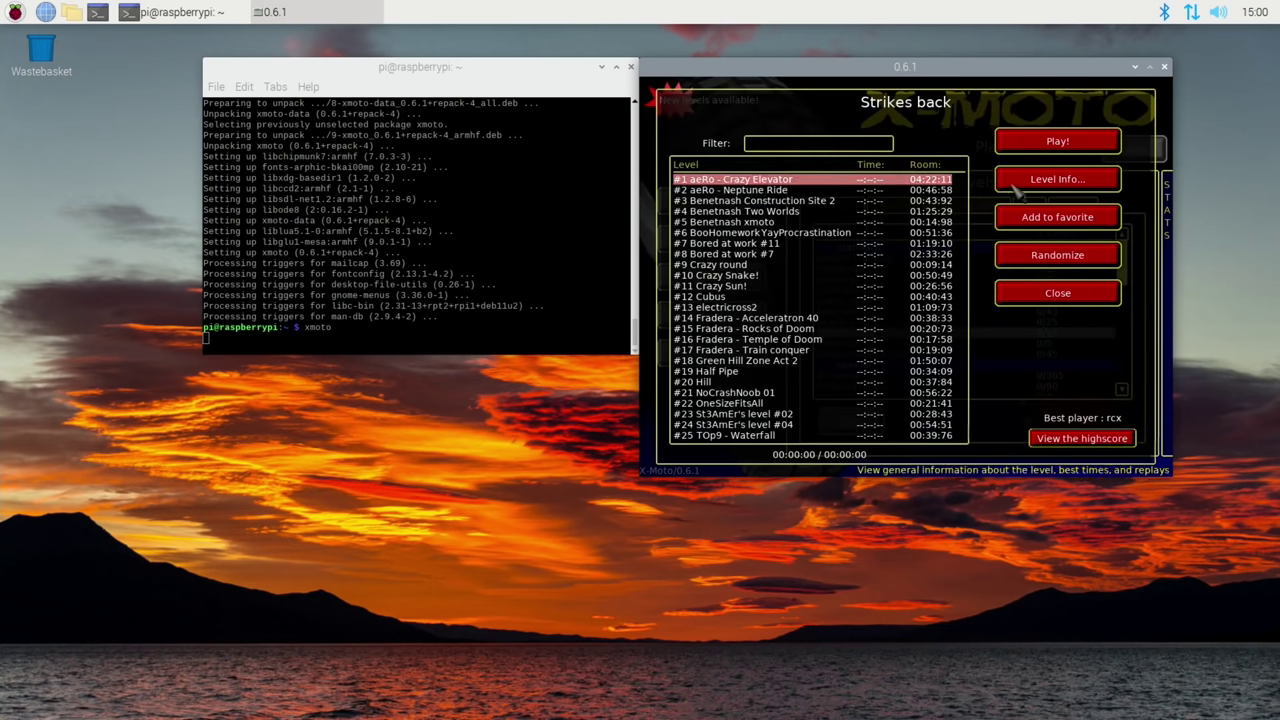
{"action": "left_click", "coordinate": [1035, 145]}
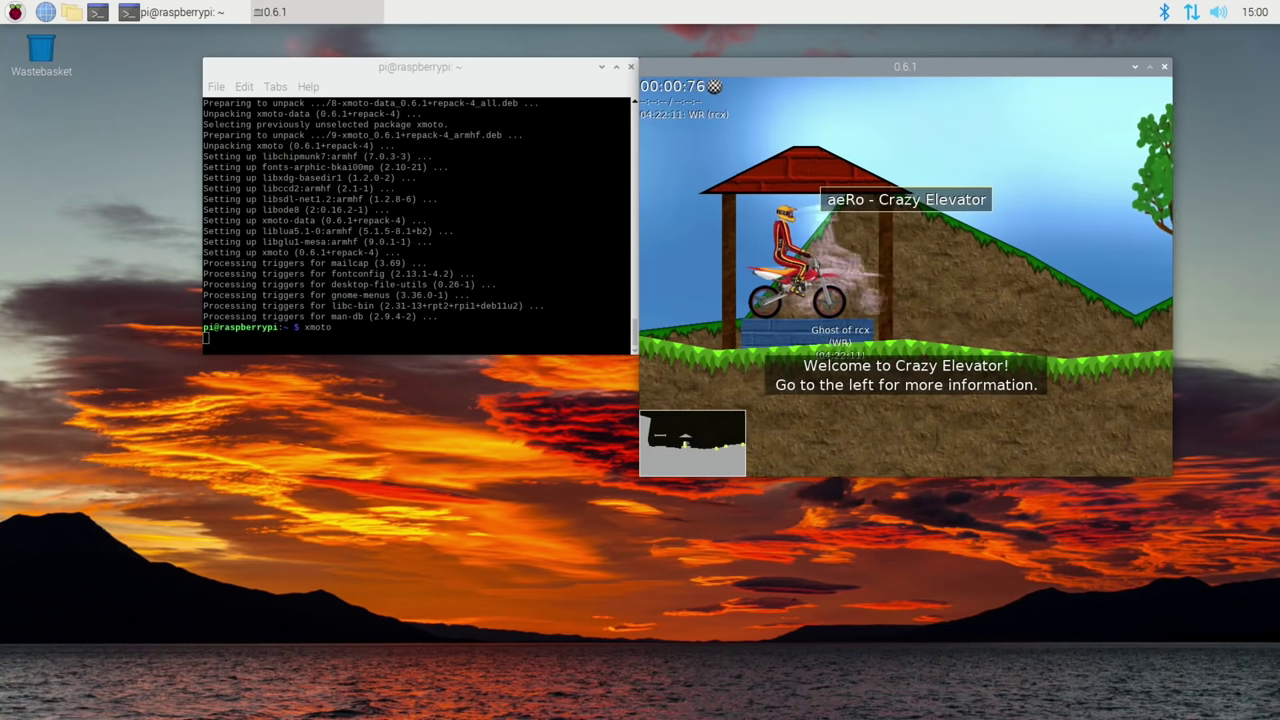
- Ride the bike up the slope past the trees to the tower, then quit X-Moto
{"action": "key", "text": "Up"}
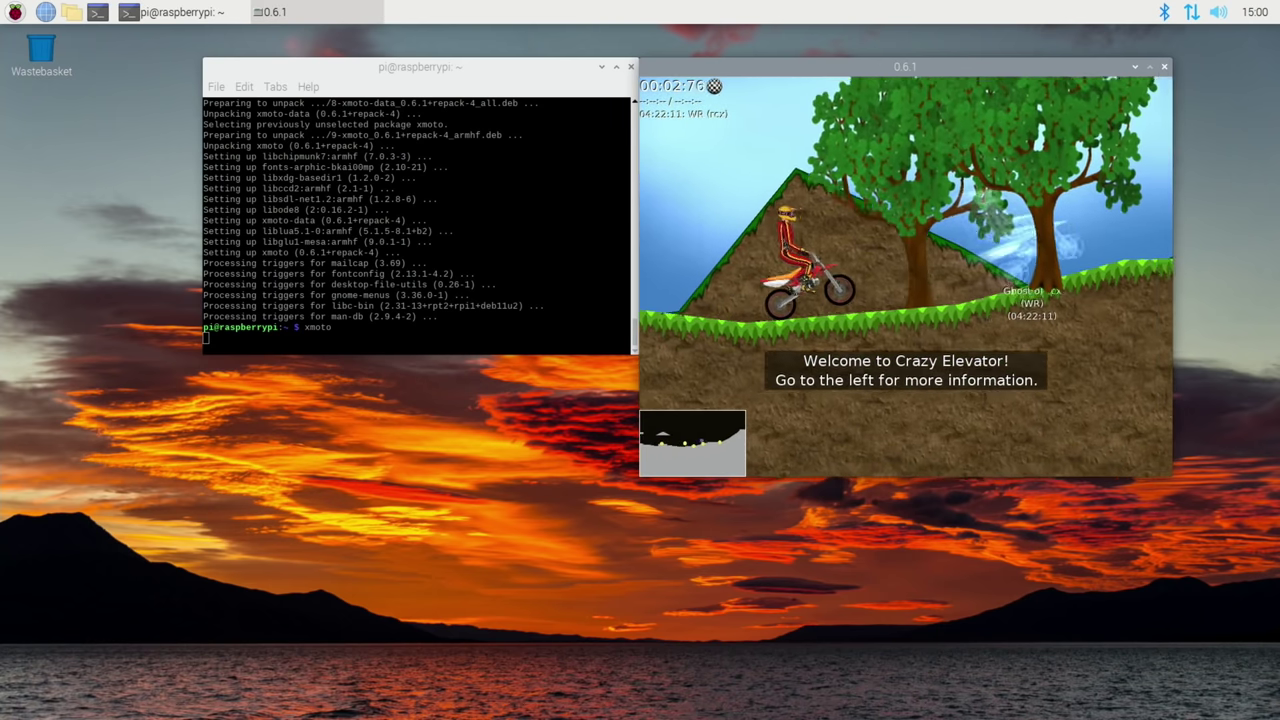
{"action": "key", "text": "Up"}
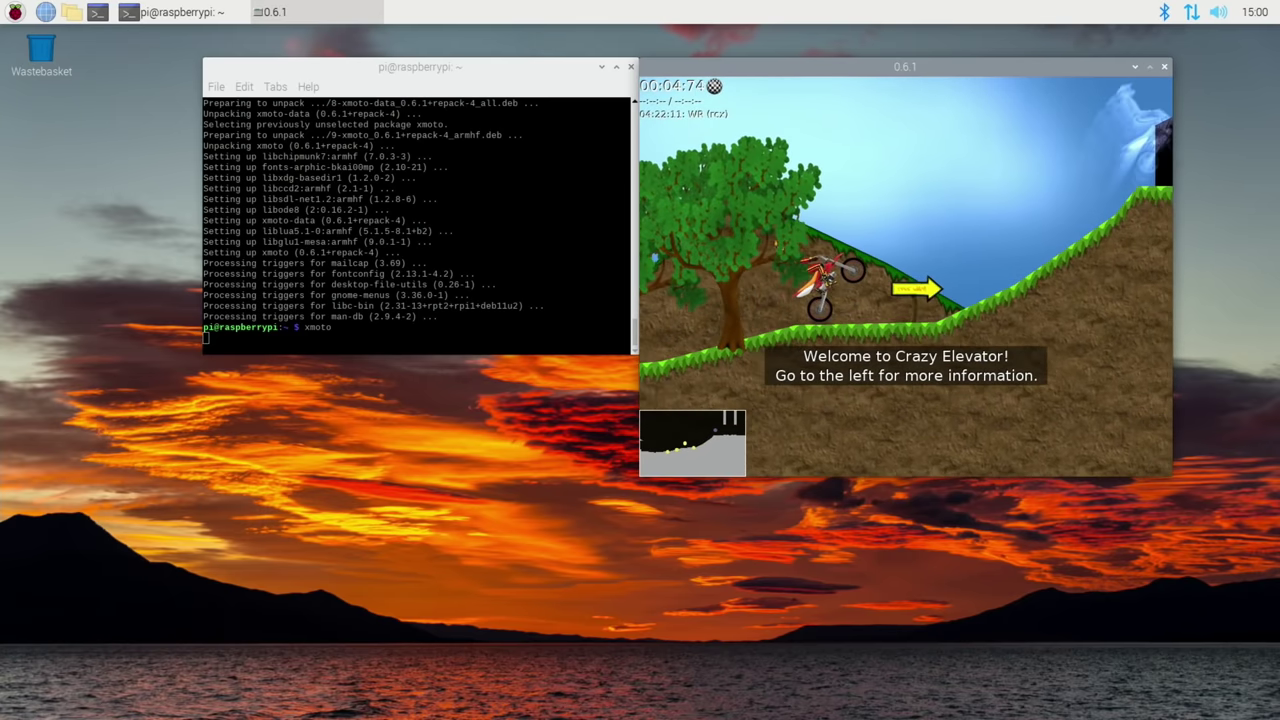
{"action": "key", "text": "Up"}
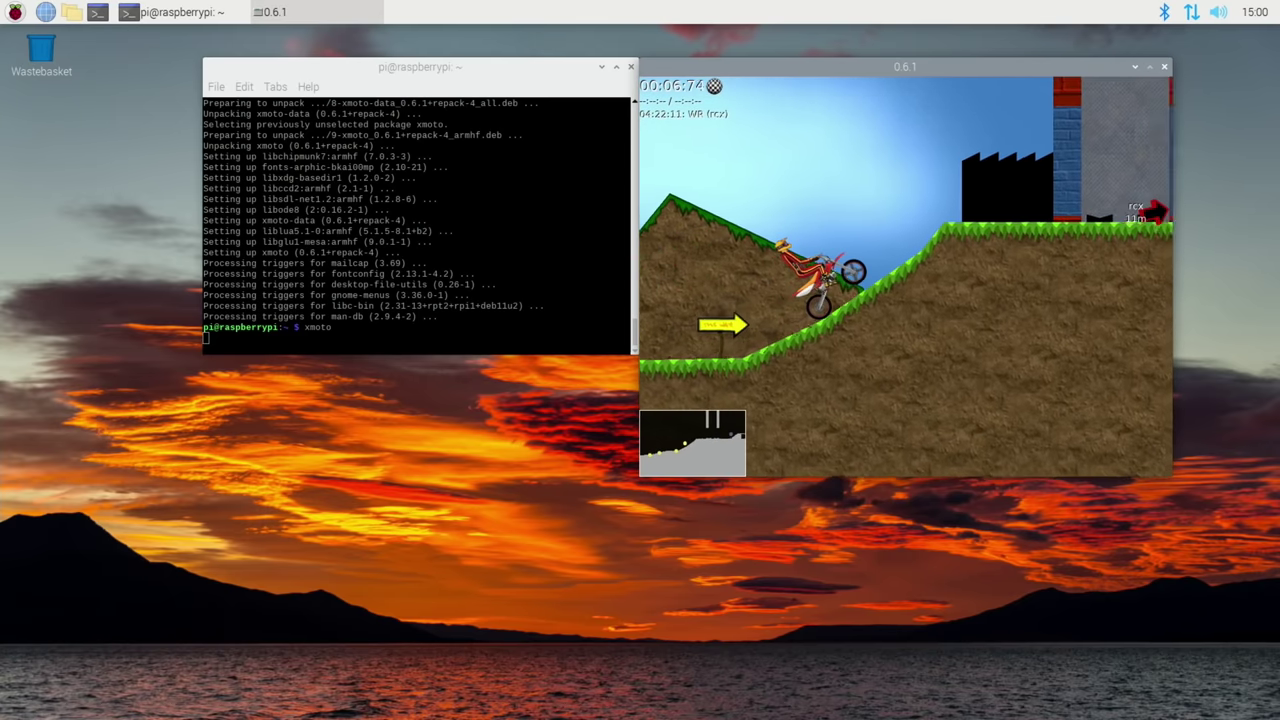
{"action": "key", "text": "Up"}
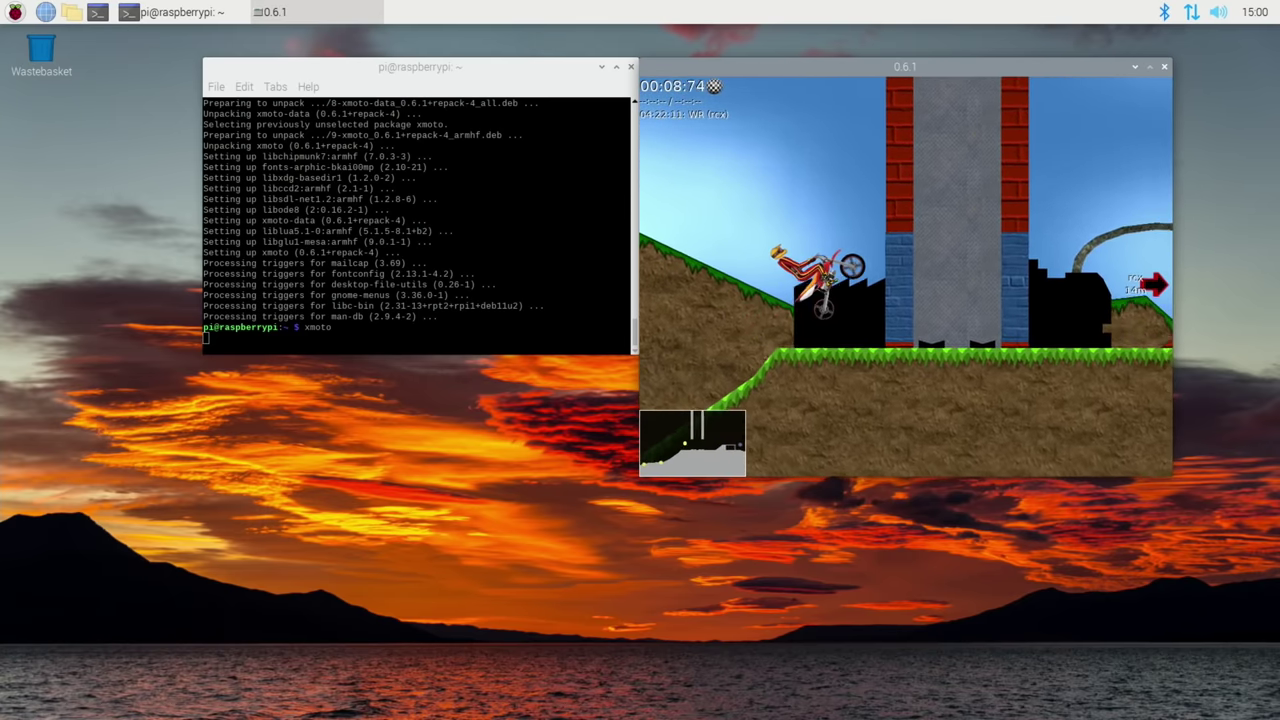
{"action": "key", "text": "Up"}
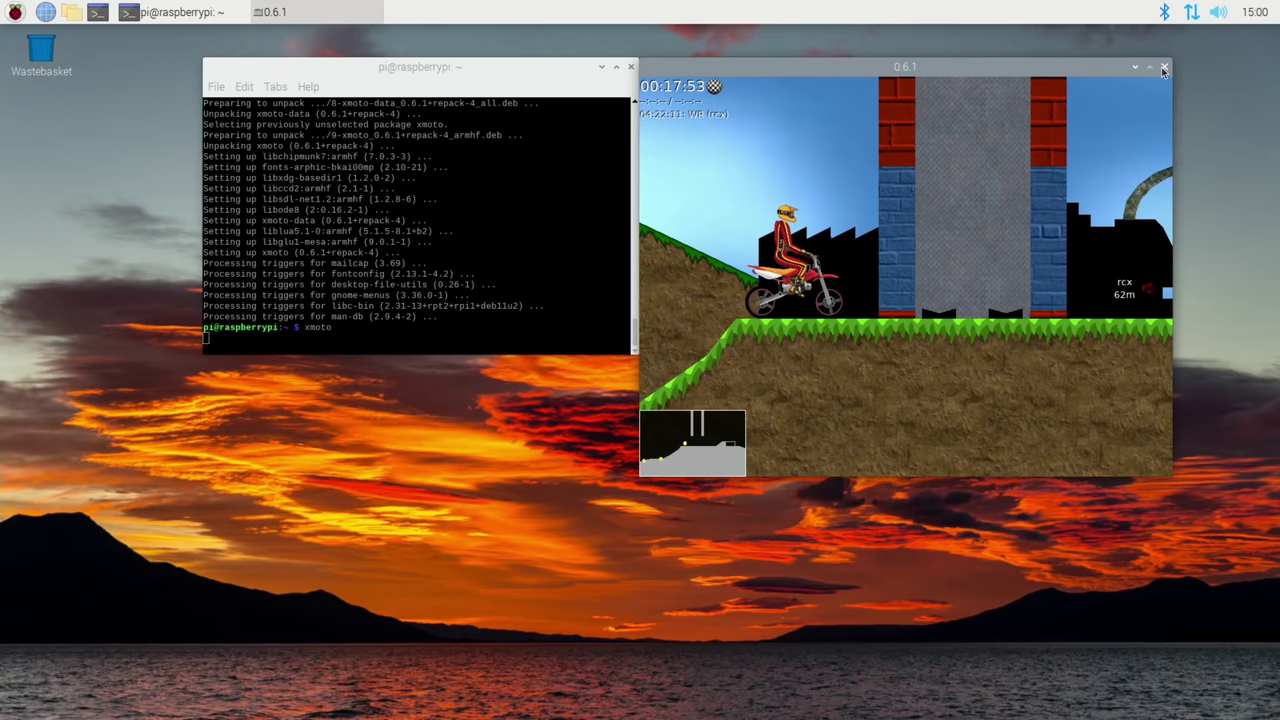
{"action": "key", "text": "alt+F4"}
- Close the terminal and set the panel to the bottom edge with height 48 and icon size 48
{"action": "left_click", "coordinate": [632, 67]}
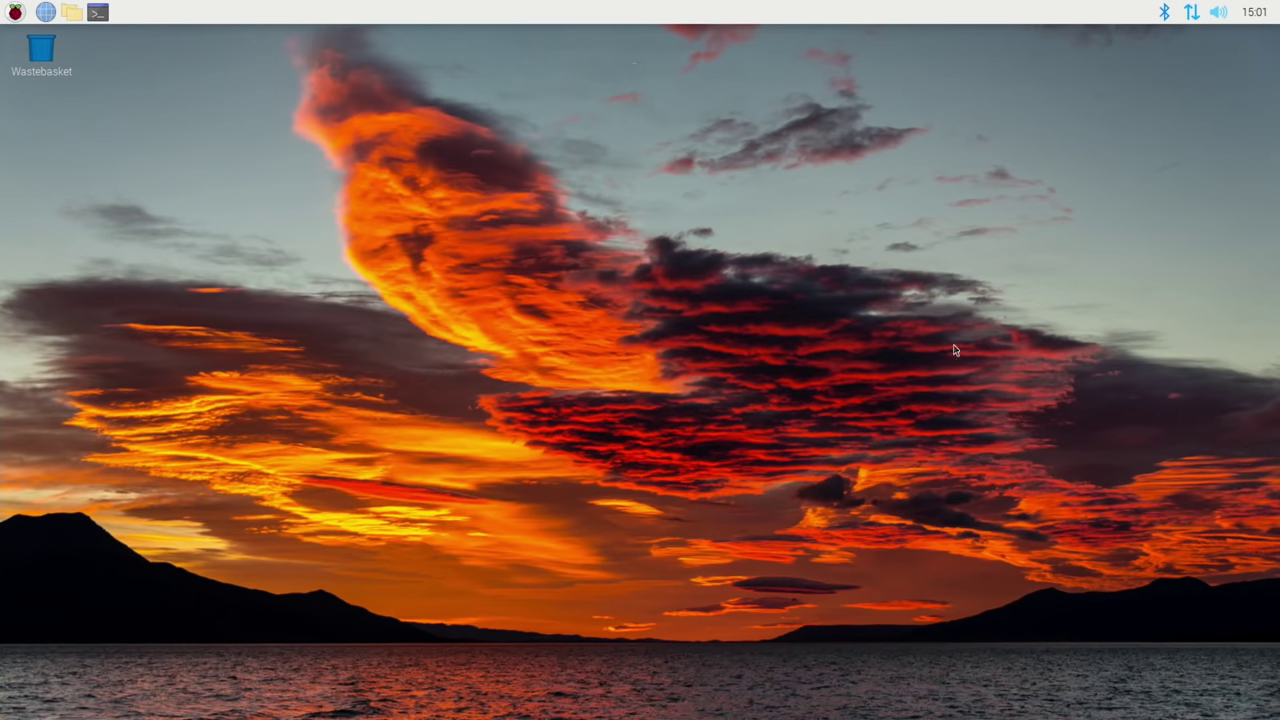
{"action": "right_click", "coordinate": [1045, 14]}
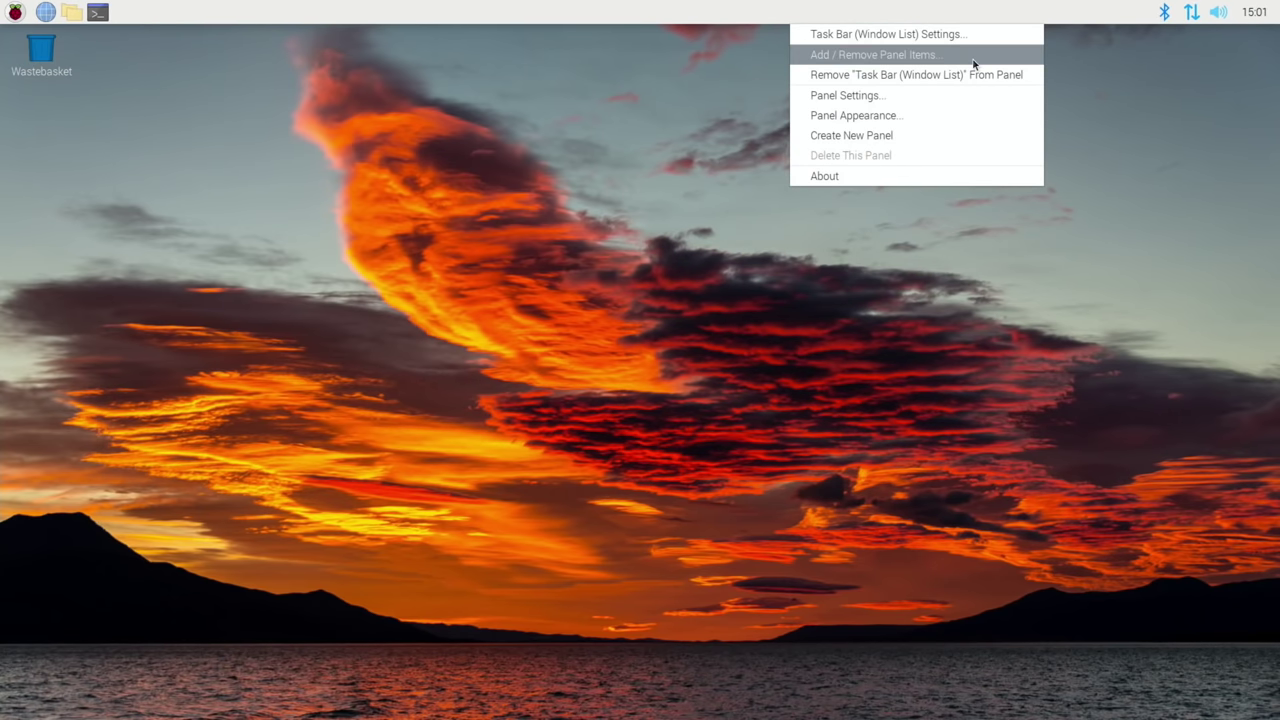
{"action": "left_click", "coordinate": [880, 95]}
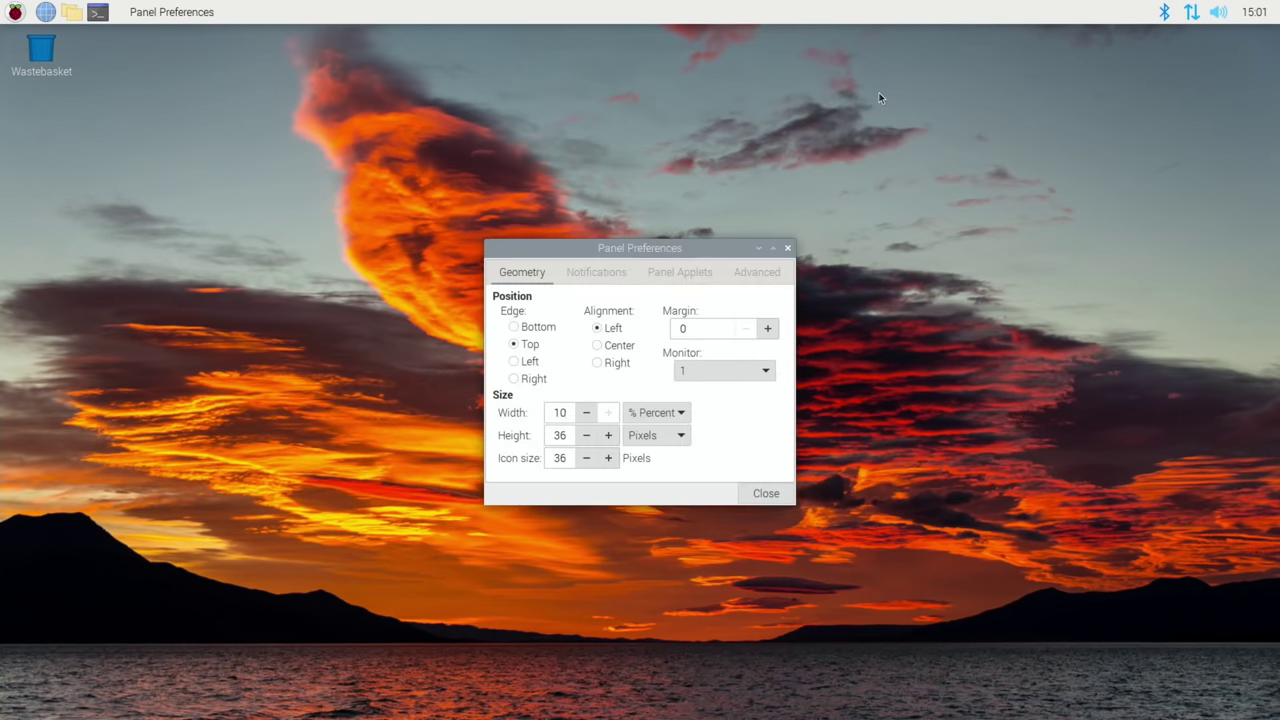
{"action": "left_click", "coordinate": [515, 328]}
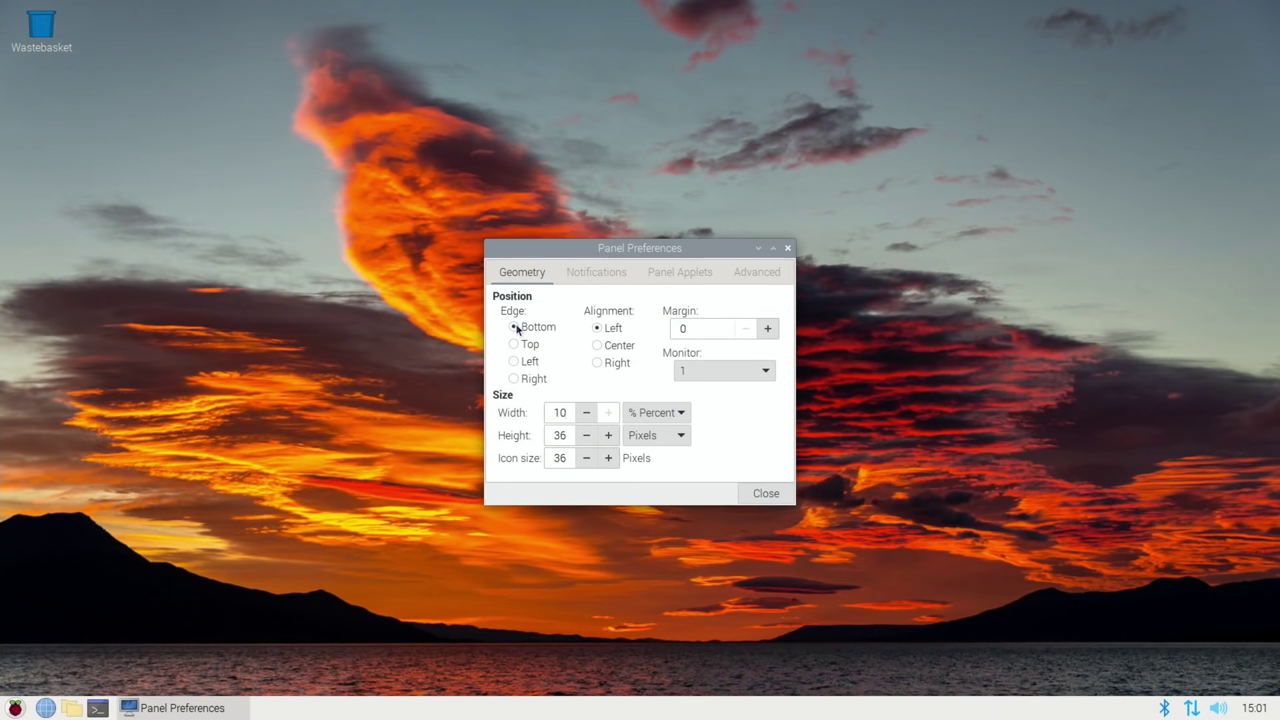
{"action": "left_click", "coordinate": [606, 437]}
{"action": "left_click", "coordinate": [606, 437]}
{"action": "left_click", "coordinate": [606, 437]}
{"action": "left_click", "coordinate": [606, 437]}
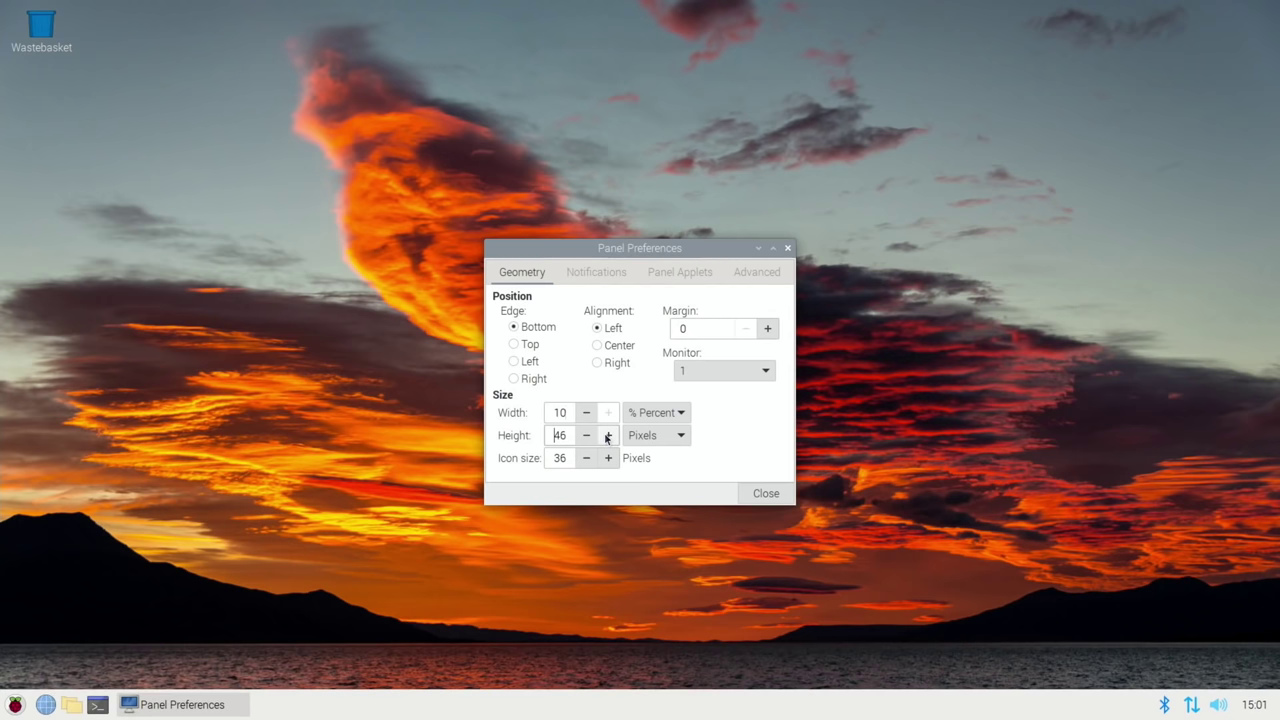
{"action": "left_click", "coordinate": [606, 437]}
{"action": "left_click", "coordinate": [606, 437]}
{"action": "double_click", "coordinate": [609, 459]}
{"action": "left_click", "coordinate": [609, 459]}
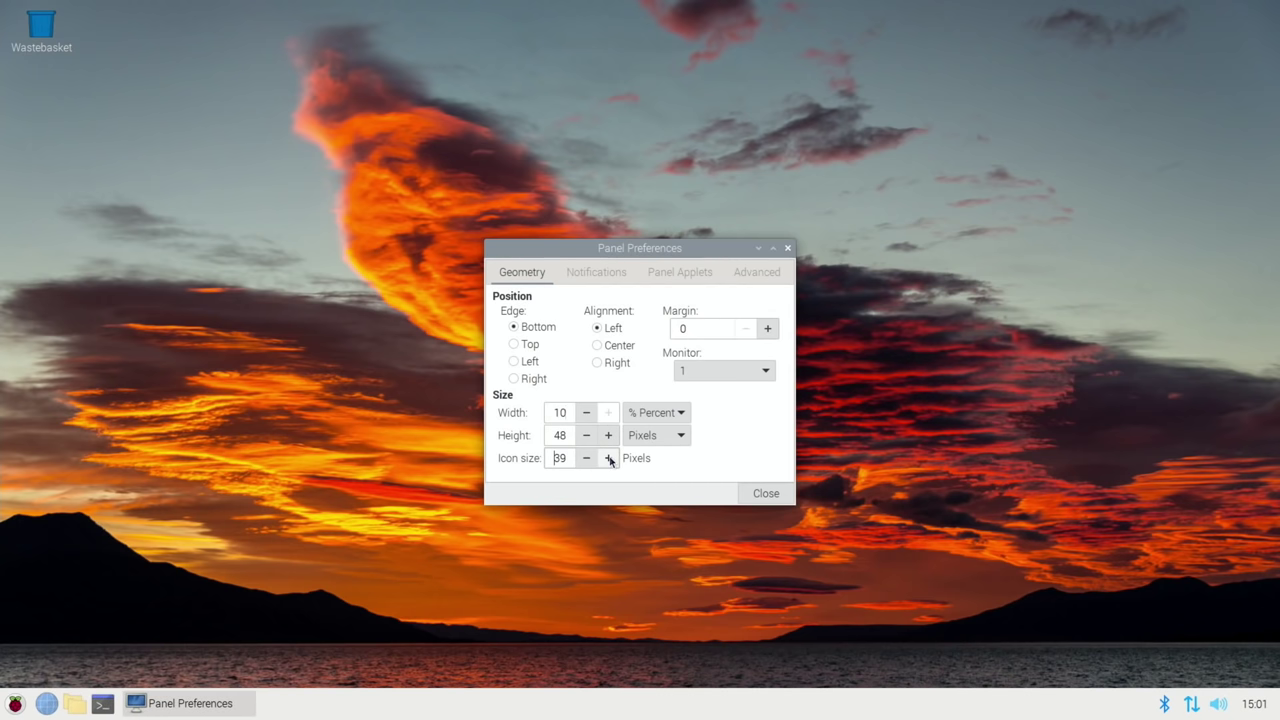
{"action": "double_click", "coordinate": [609, 459]}
{"action": "left_click", "coordinate": [609, 459]}
{"action": "double_click", "coordinate": [609, 459]}
{"action": "left_click", "coordinate": [609, 459]}
{"action": "double_click", "coordinate": [609, 459]}
{"action": "left_click", "coordinate": [609, 459]}
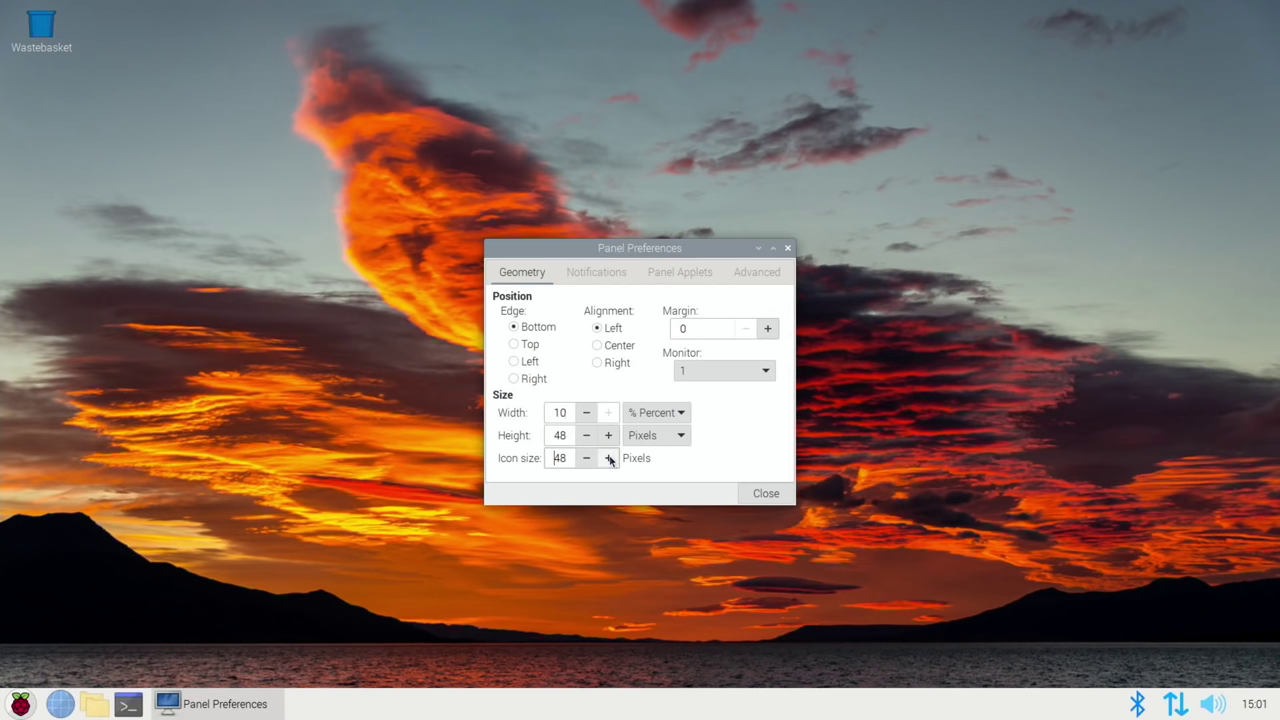
{"action": "left_click", "coordinate": [766, 492]}
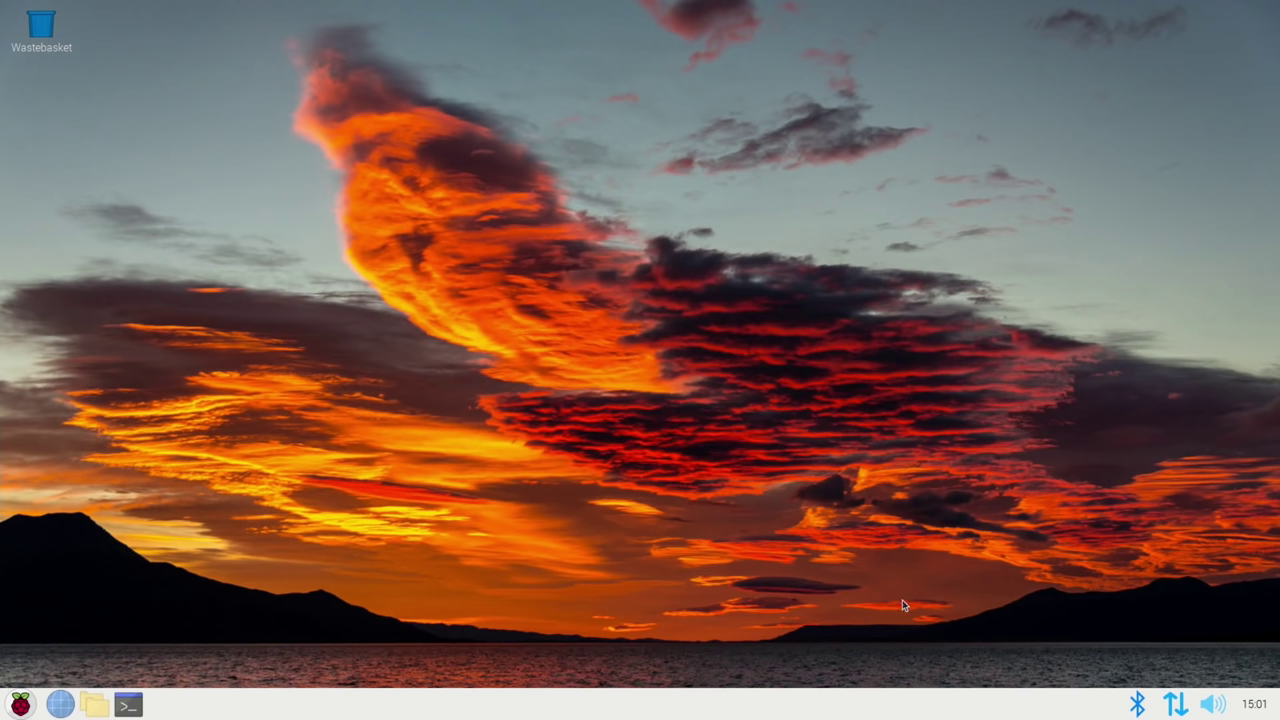
- Add the CPU Temperature Monitor plugin to the panel via Add / Remove Panel Items
{"action": "right_click", "coordinate": [1082, 708]}
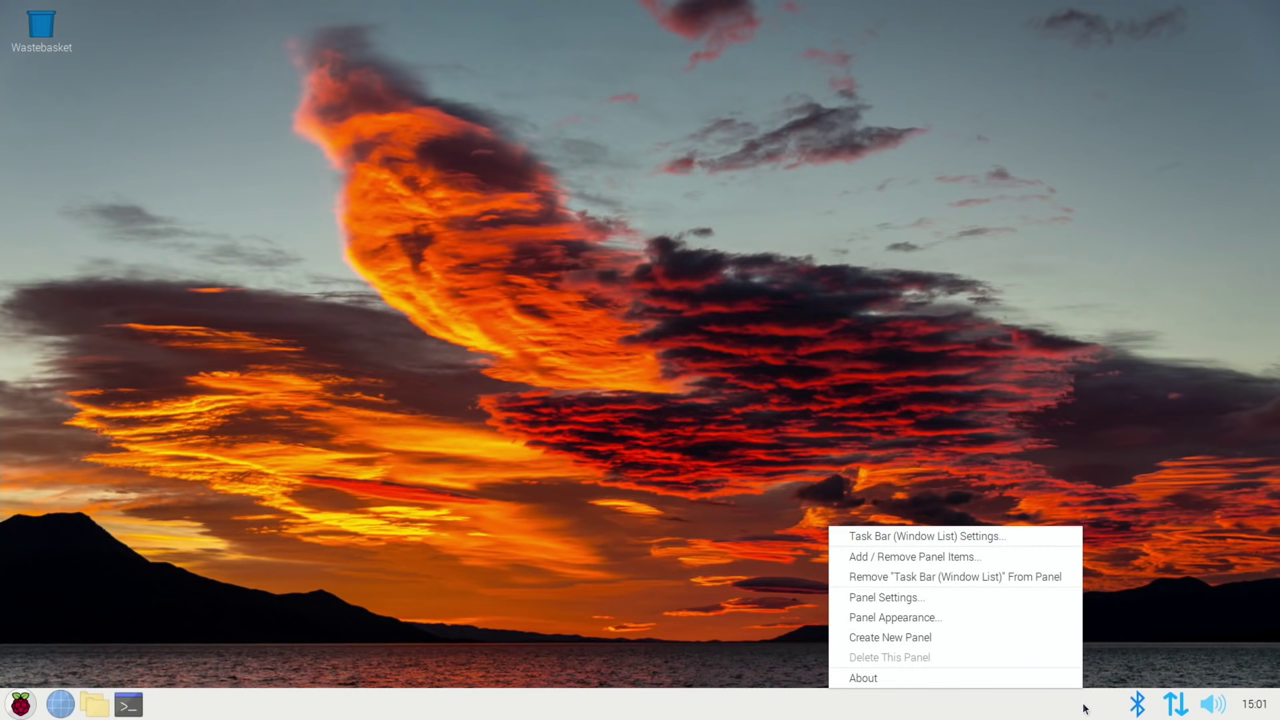
{"action": "left_click", "coordinate": [930, 556]}
{"action": "left_click", "coordinate": [759, 275]}
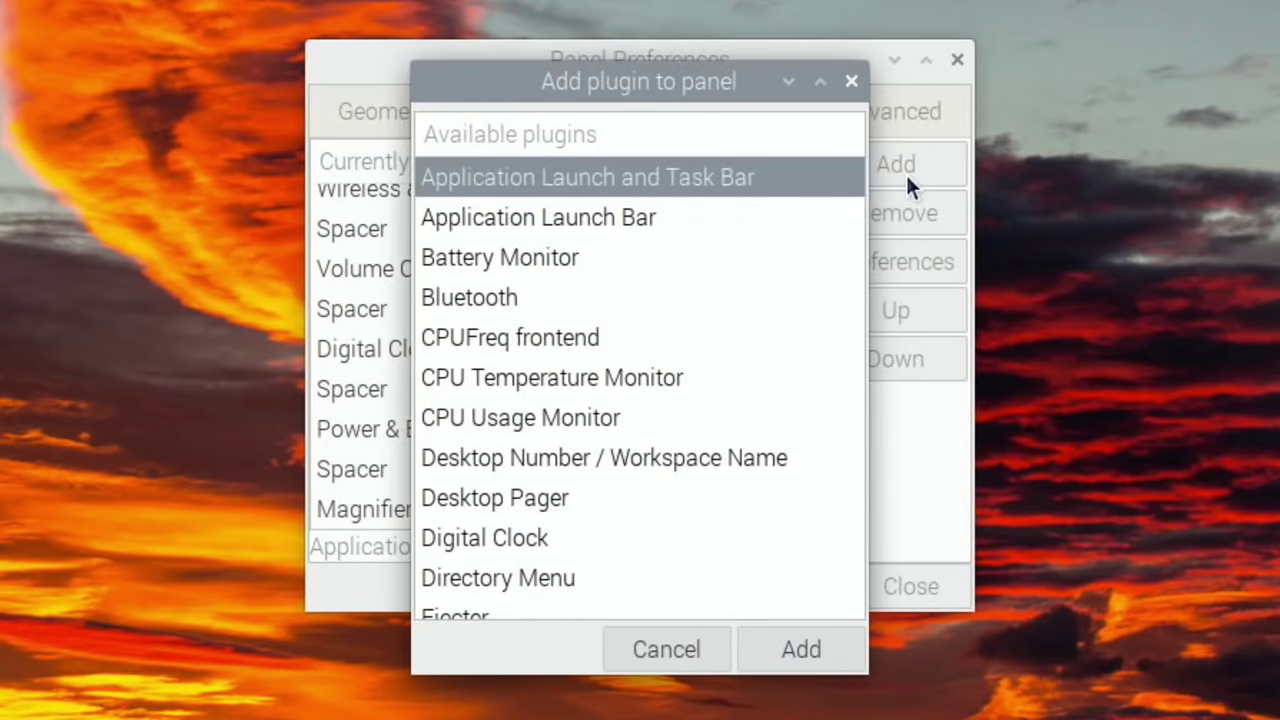
{"action": "scroll", "coordinate": [610, 435], "scroll_direction": "down", "scroll_amount": 5}
{"action": "left_click", "coordinate": [578, 533]}
{"action": "left_click", "coordinate": [750, 652]}
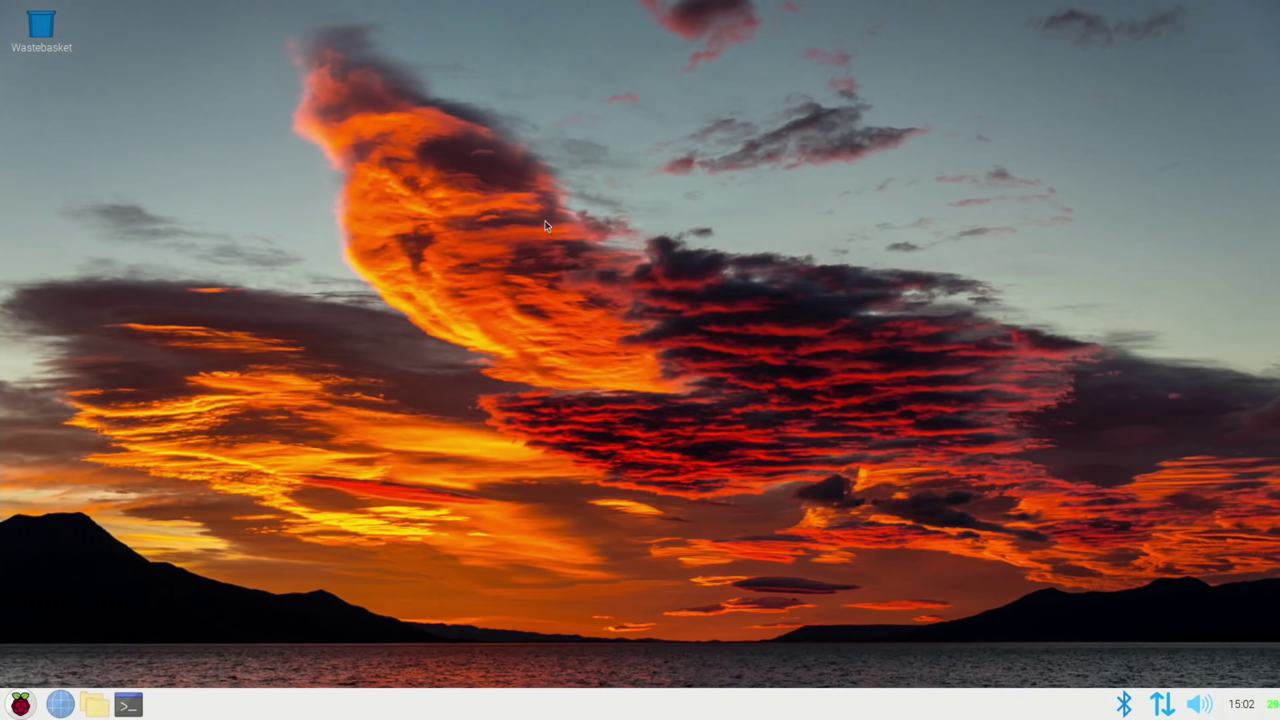
- Pick trees.jpg as the wallpaper picture in Desktop Preferences and confirm with OK
{"action": "right_click", "coordinate": [544, 220]}
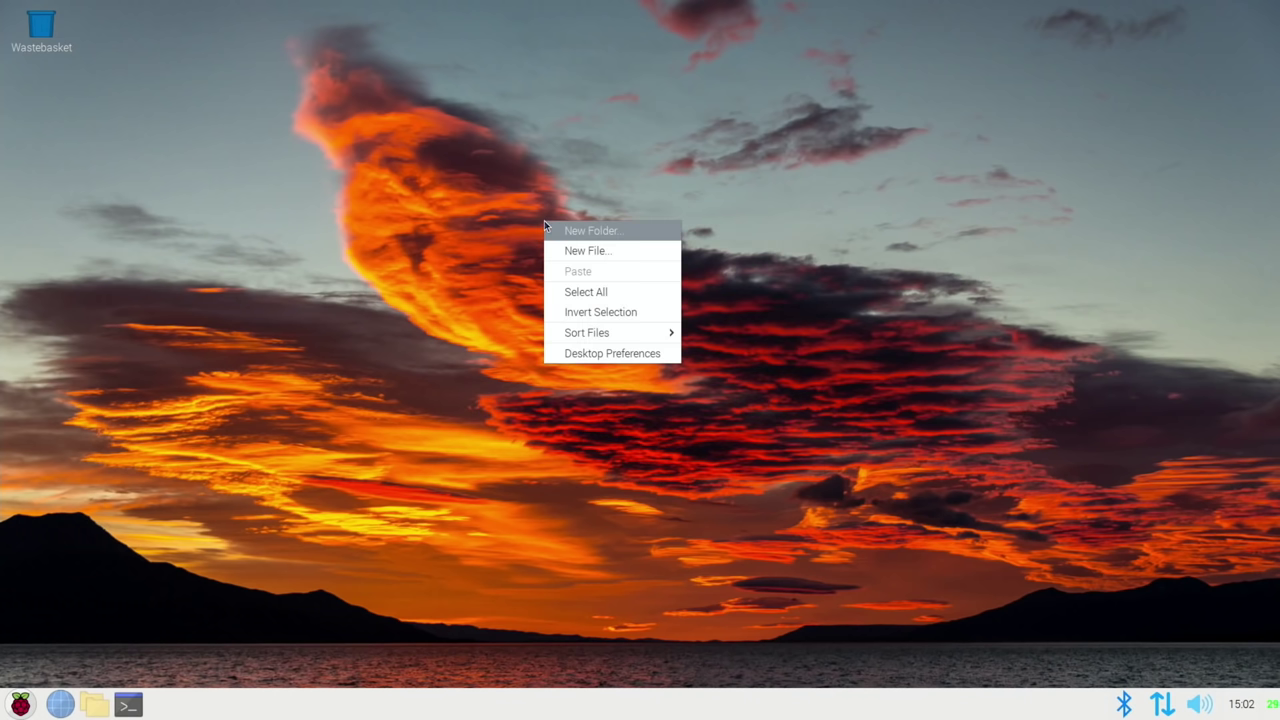
{"action": "left_click", "coordinate": [596, 354]}
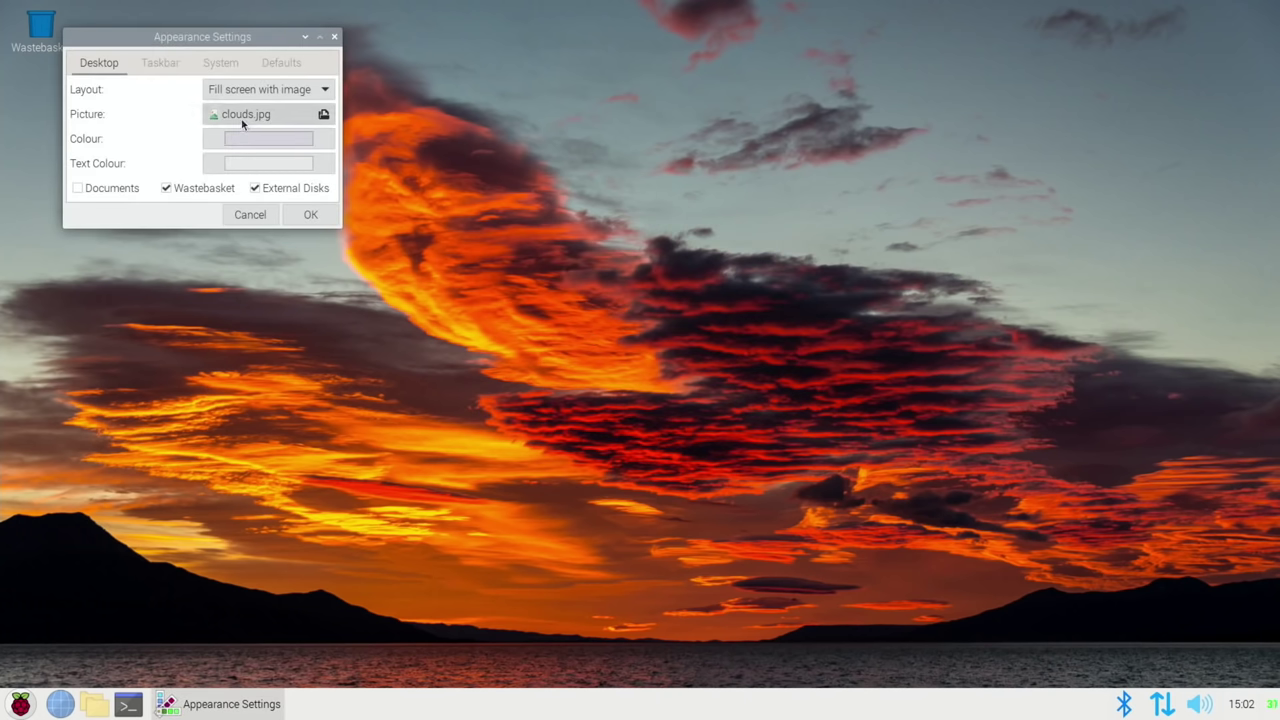
{"action": "left_click", "coordinate": [241, 116]}
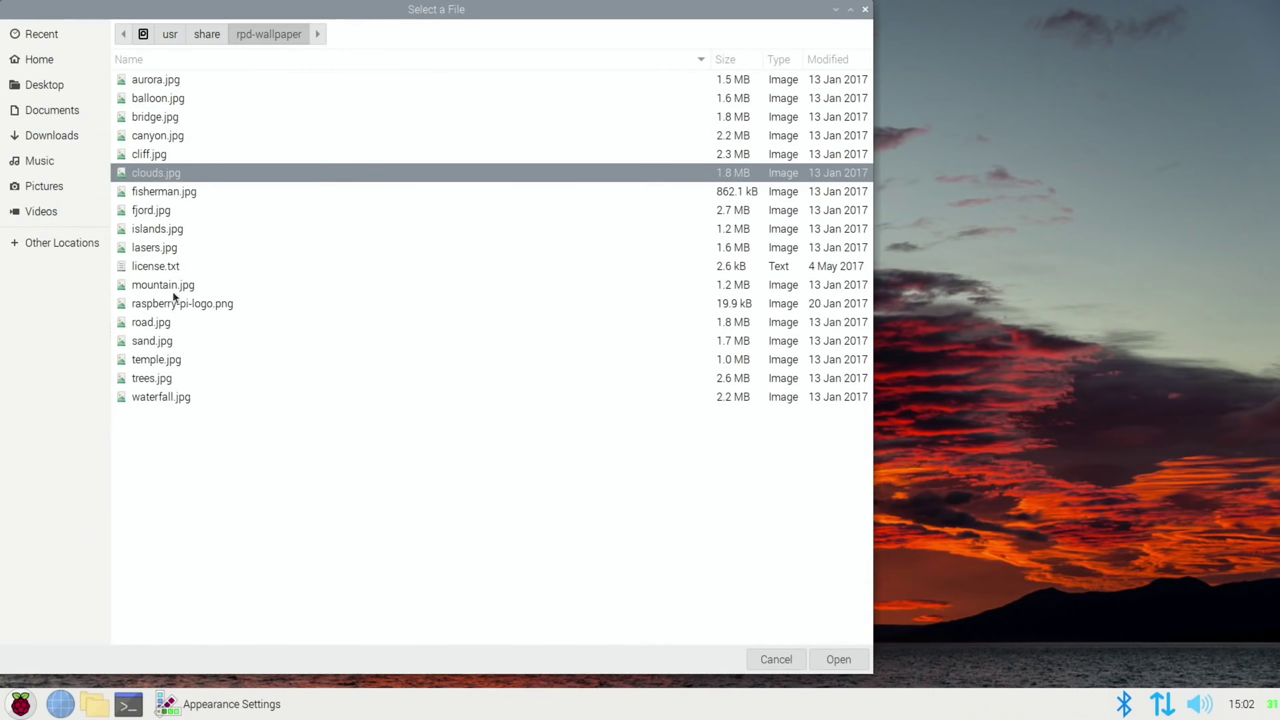
{"action": "left_click", "coordinate": [158, 379]}
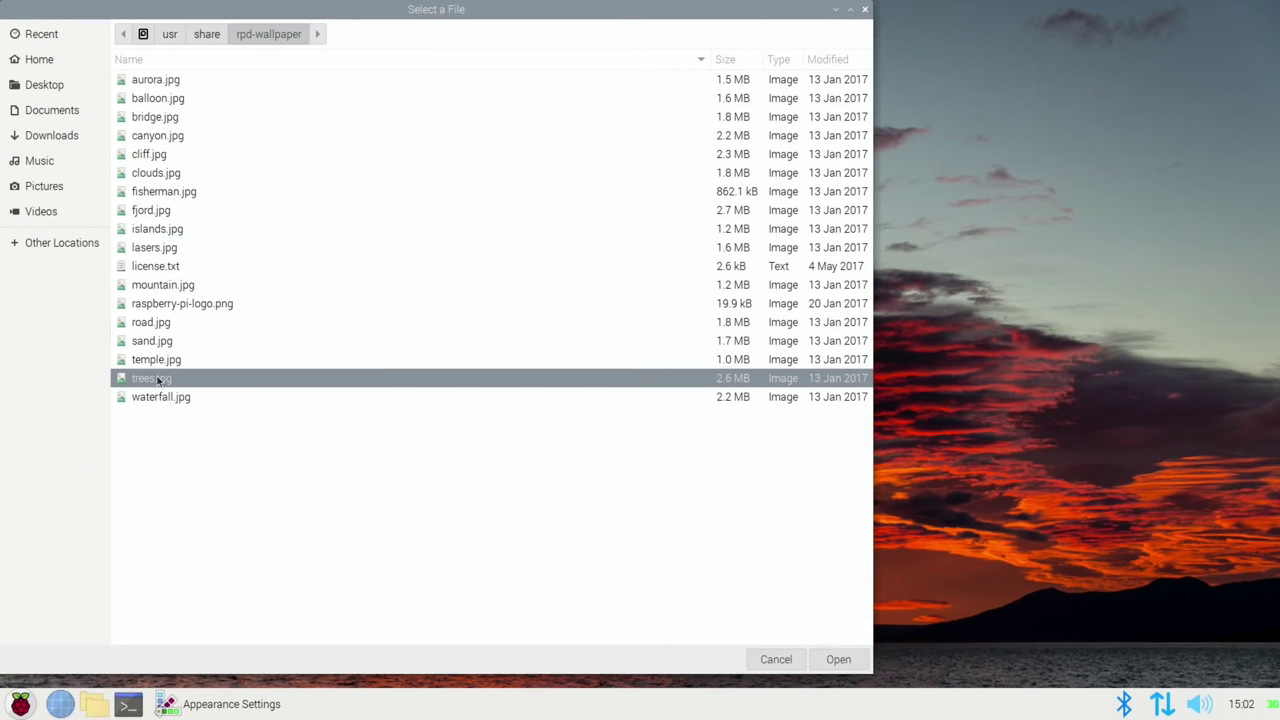
{"action": "double_click", "coordinate": [158, 379]}
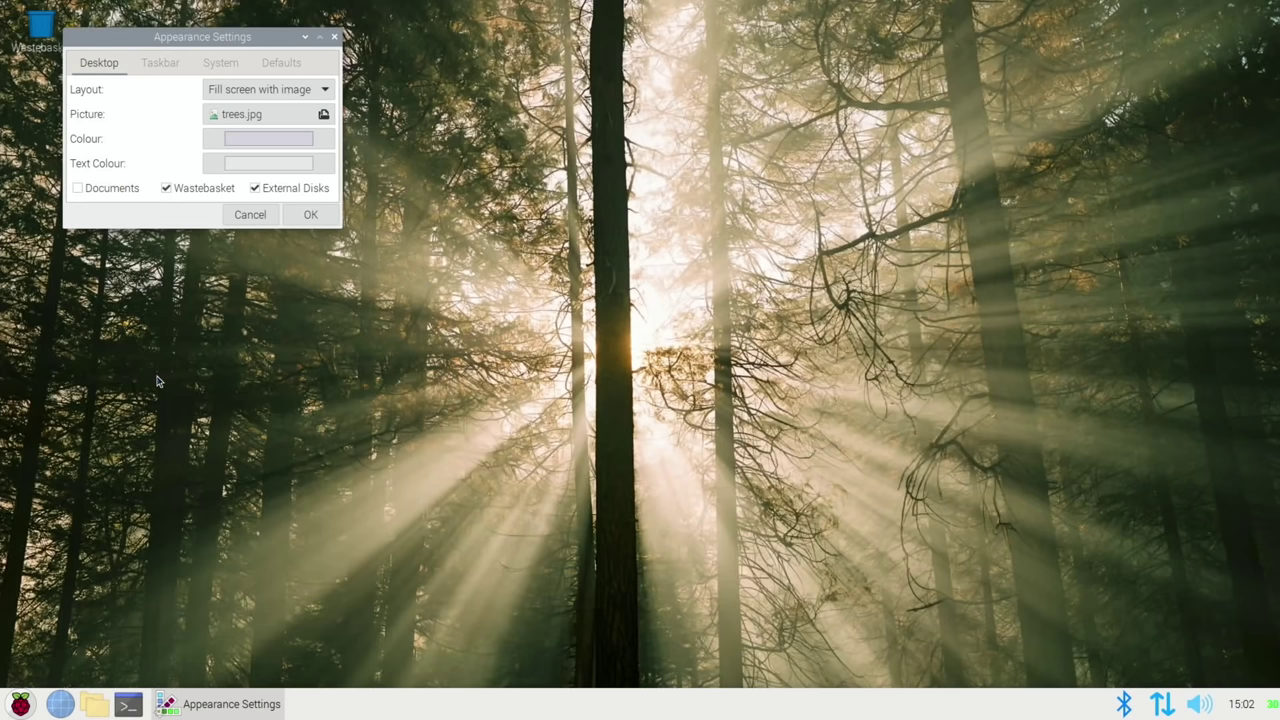
{"action": "left_click", "coordinate": [310, 214]}
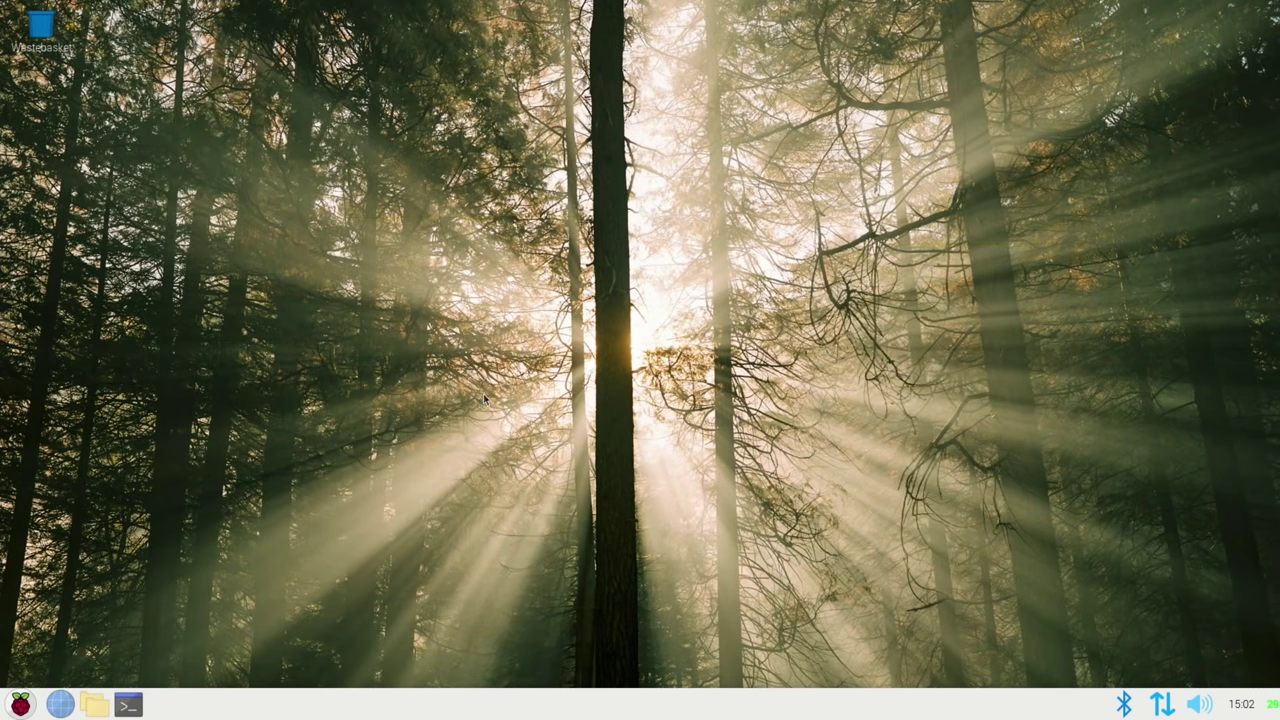
- Reboot the Raspberry Pi from the Shutdown options
{"action": "left_click", "coordinate": [20, 705]}
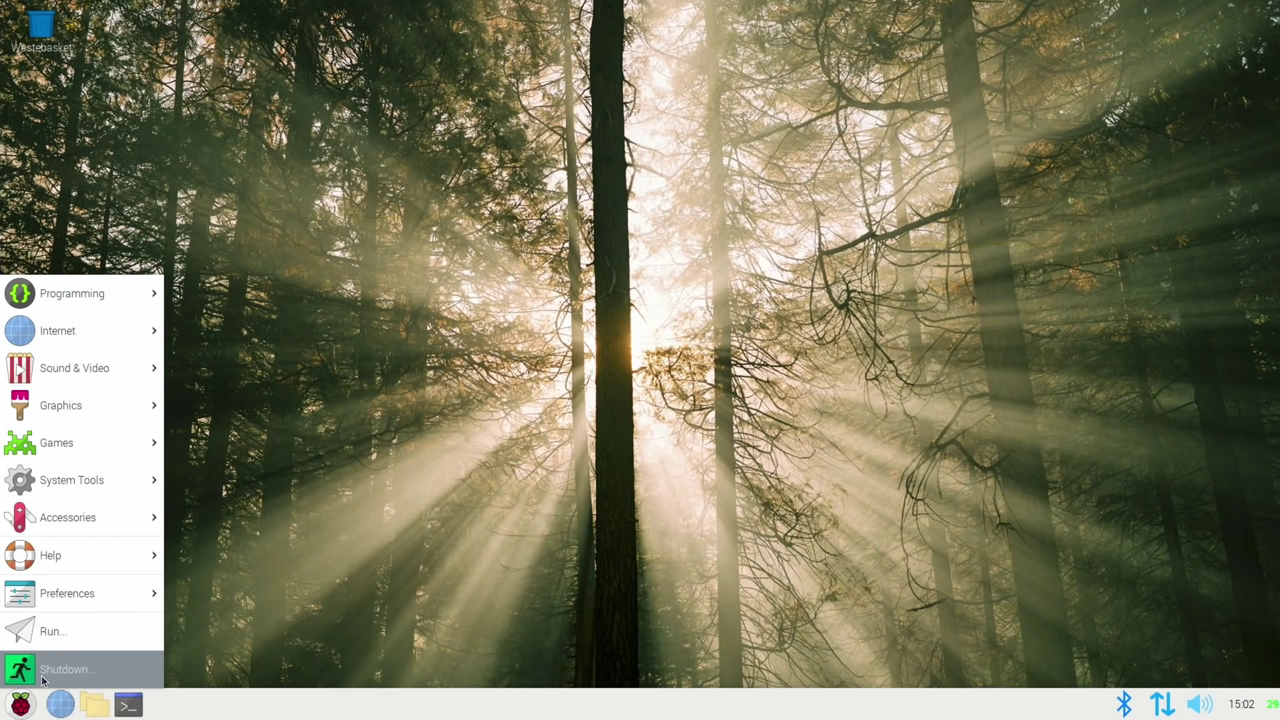
{"action": "left_click", "coordinate": [43, 680]}
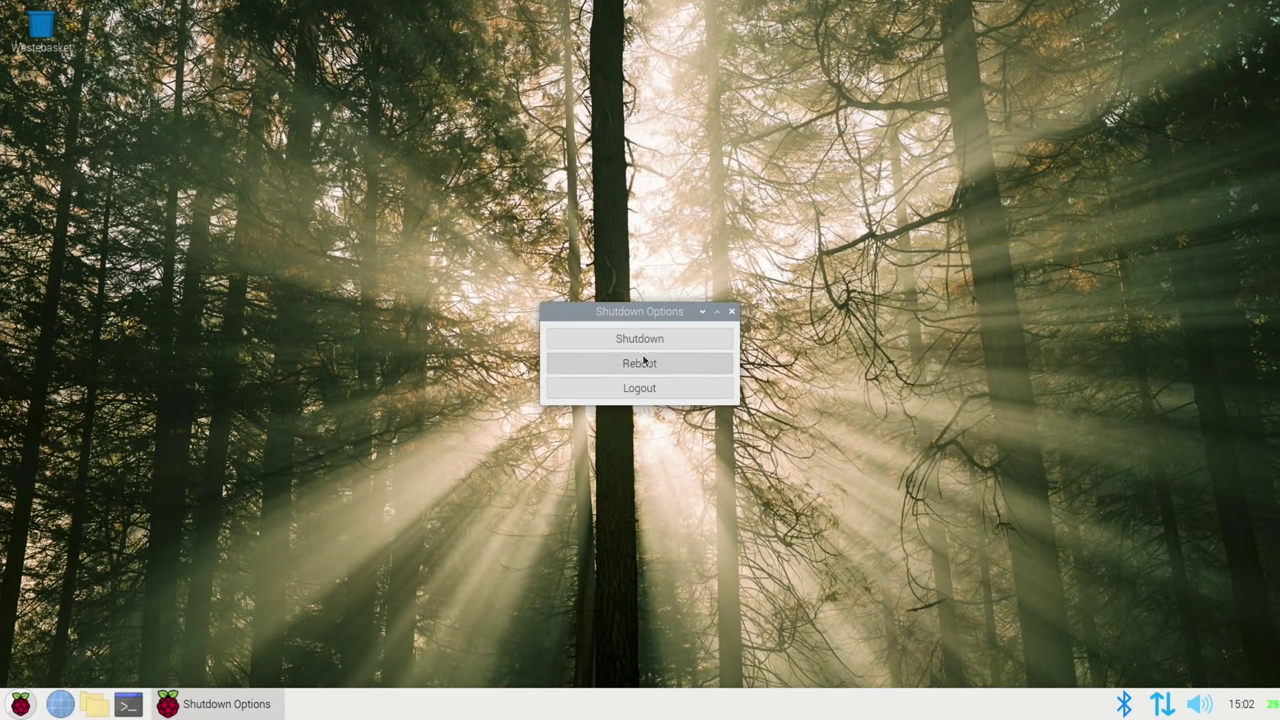
{"action": "left_click", "coordinate": [643, 362]}
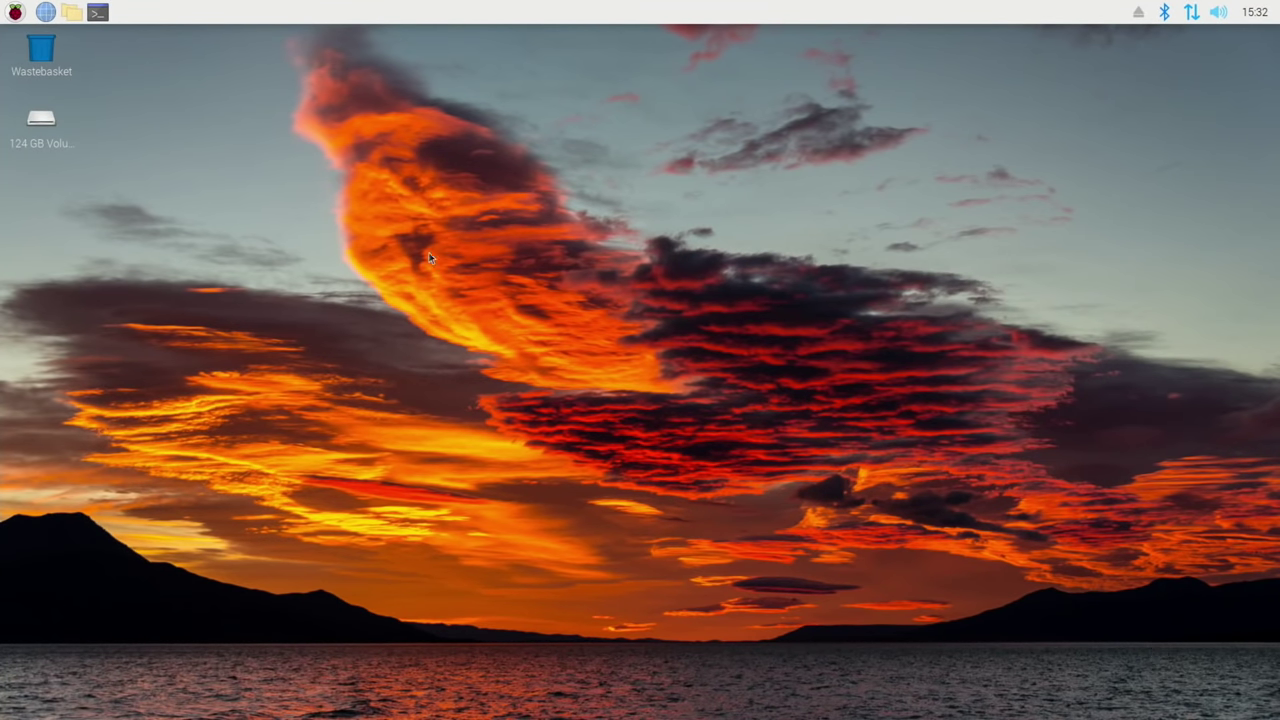
- Launch Chromium on raspberrypi.com, move its window to the top-left, and dismiss its three-dot menu
{"action": "left_click", "coordinate": [45, 12]}
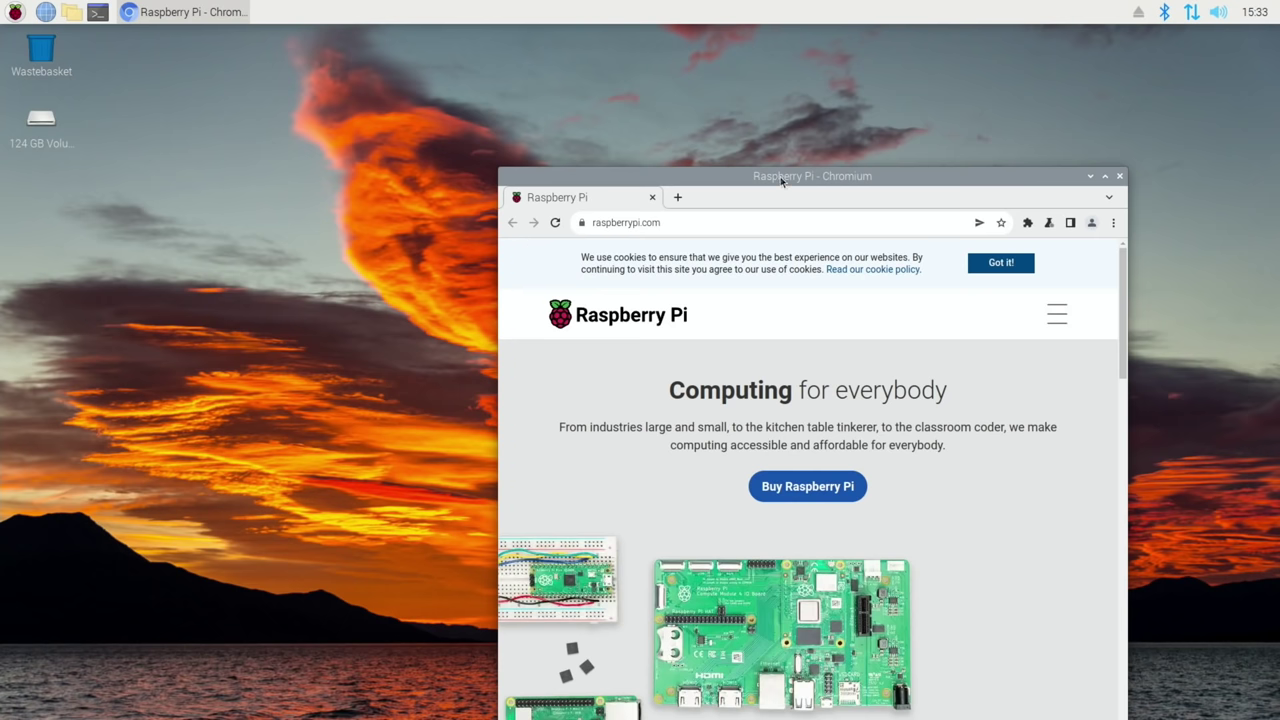
{"action": "left_click_drag", "start_coordinate": [780, 176], "coordinate": [585, 47]}
{"action": "left_click", "coordinate": [918, 94]}
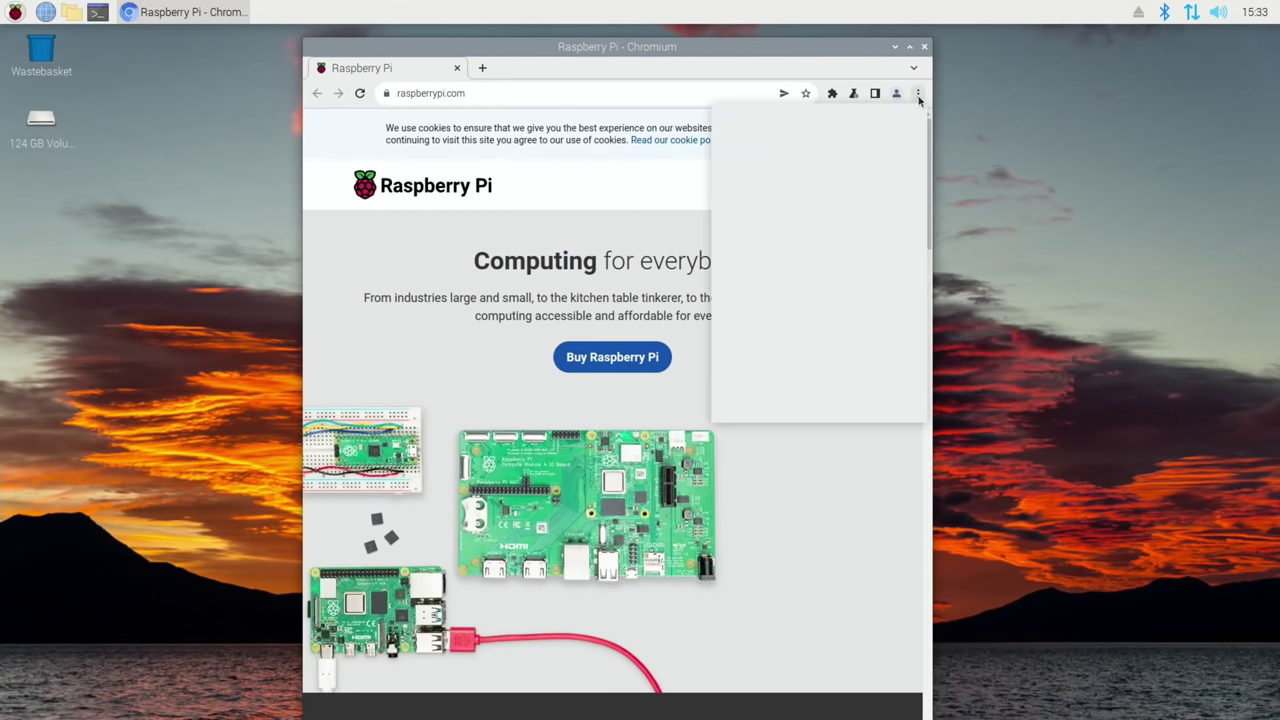
{"action": "mouse_move", "coordinate": [798, 178]}
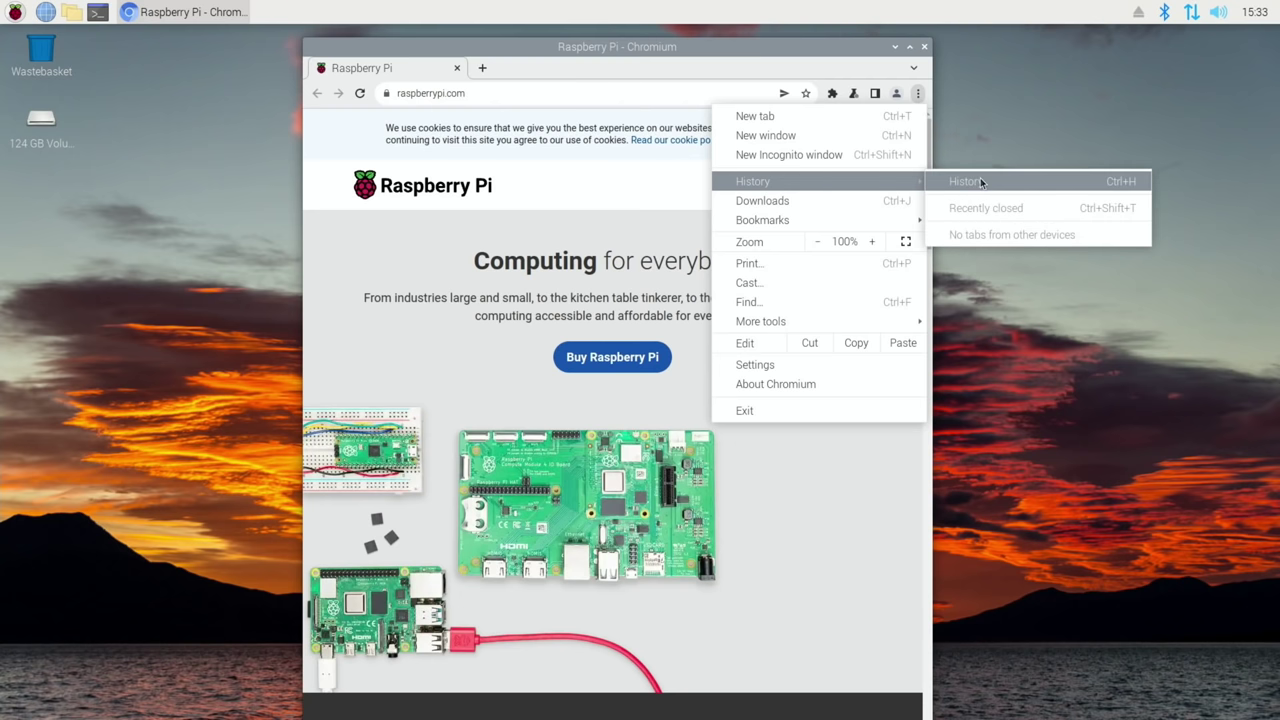
{"action": "left_click", "coordinate": [1022, 126]}
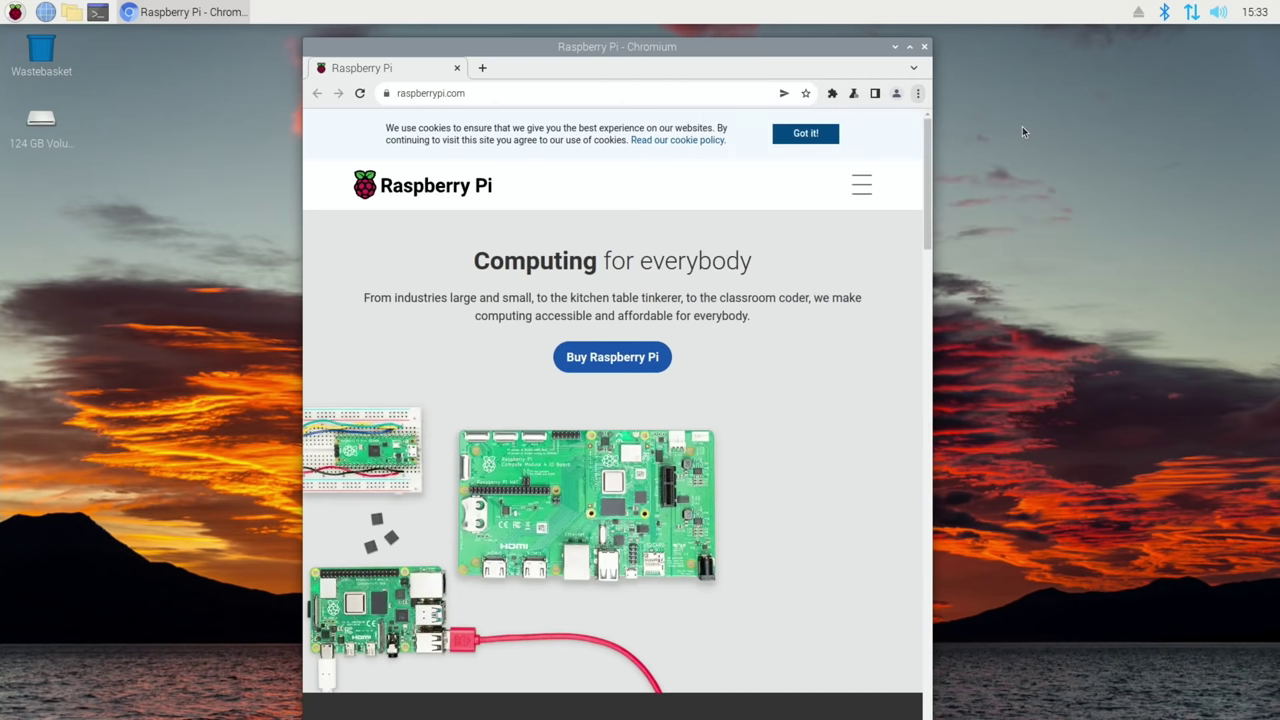
- Close Chromium, launch Task Manager from Accessories, and drag it to the top right of the screen
{"action": "left_click", "coordinate": [924, 48]}
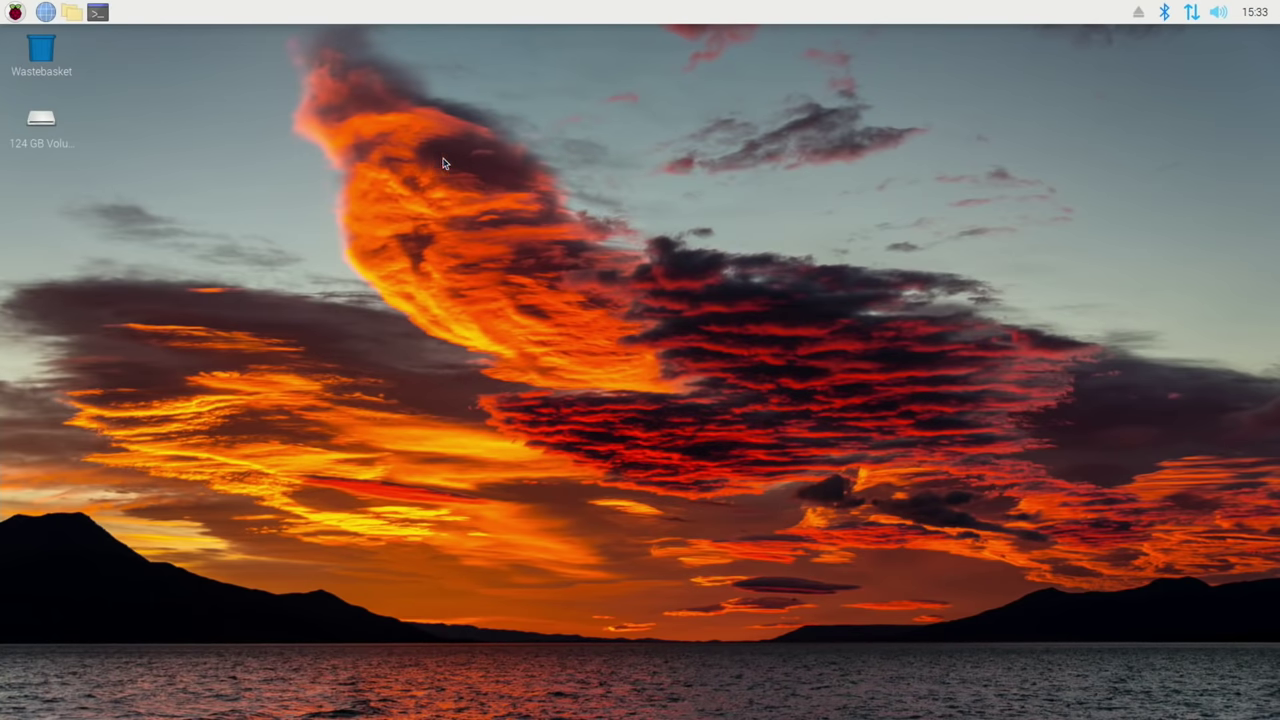
{"action": "left_click", "coordinate": [41, 122]}
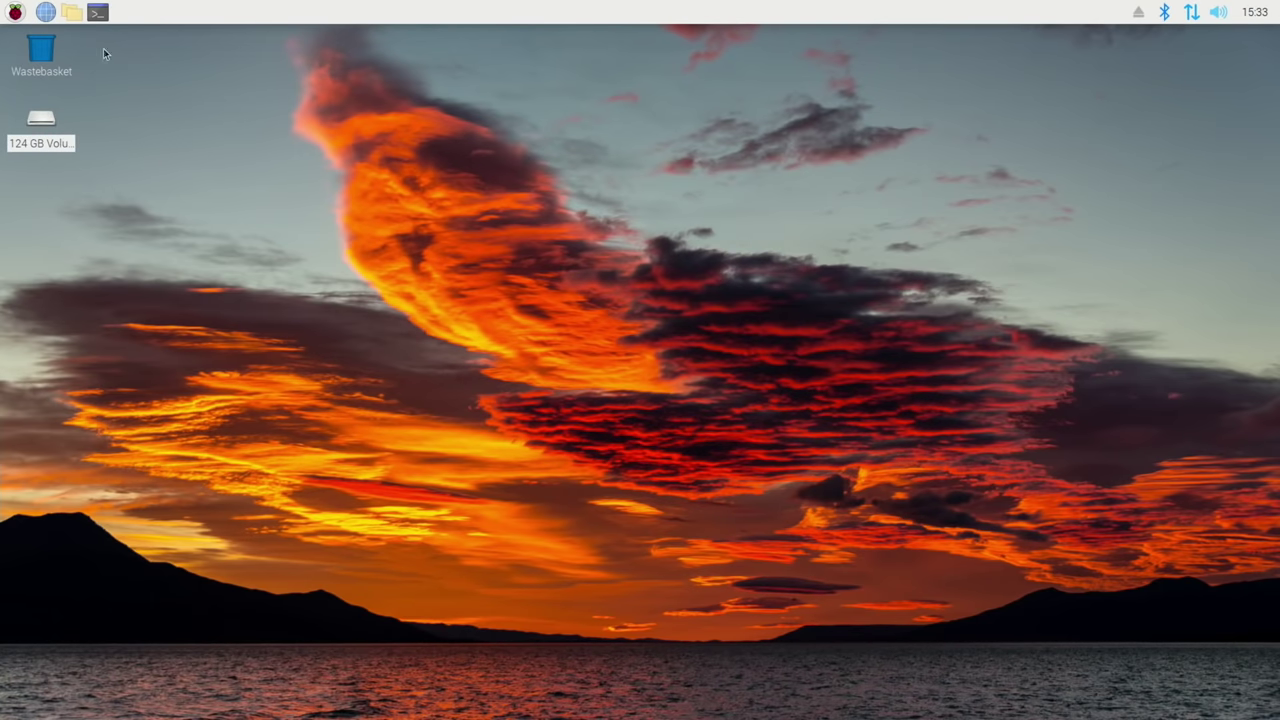
{"action": "left_click", "coordinate": [14, 12]}
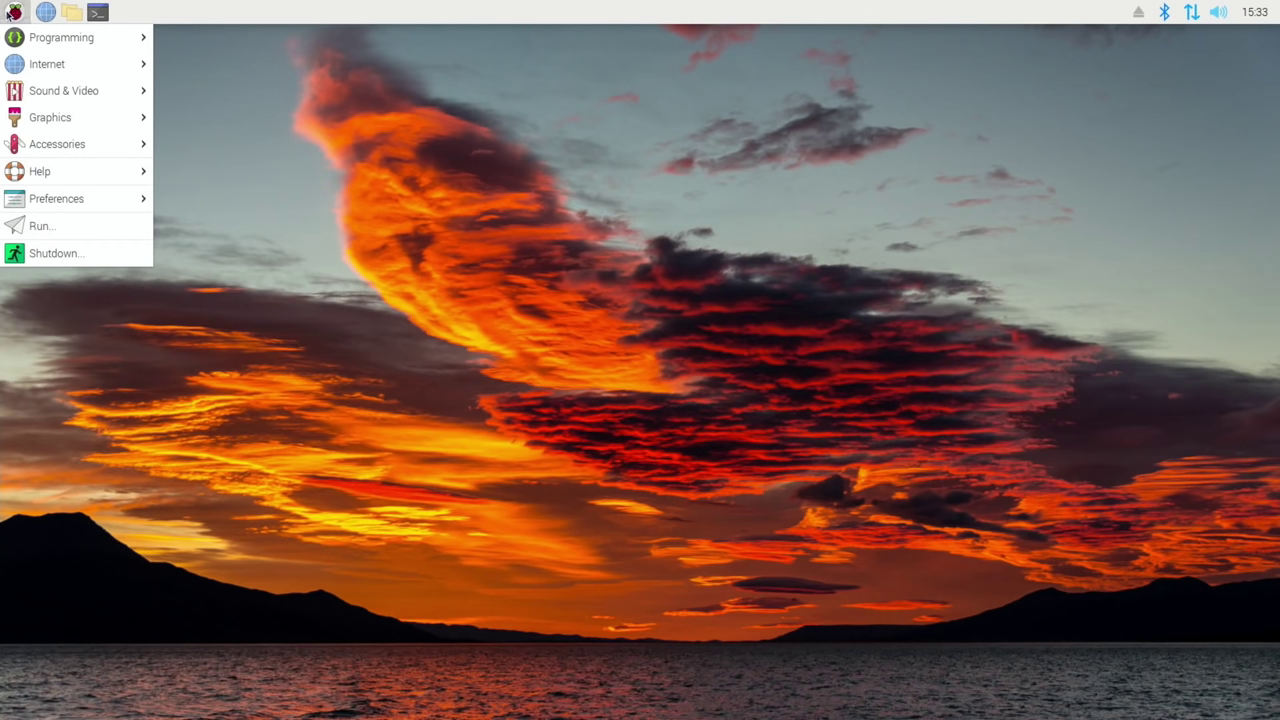
{"action": "mouse_move", "coordinate": [55, 137]}
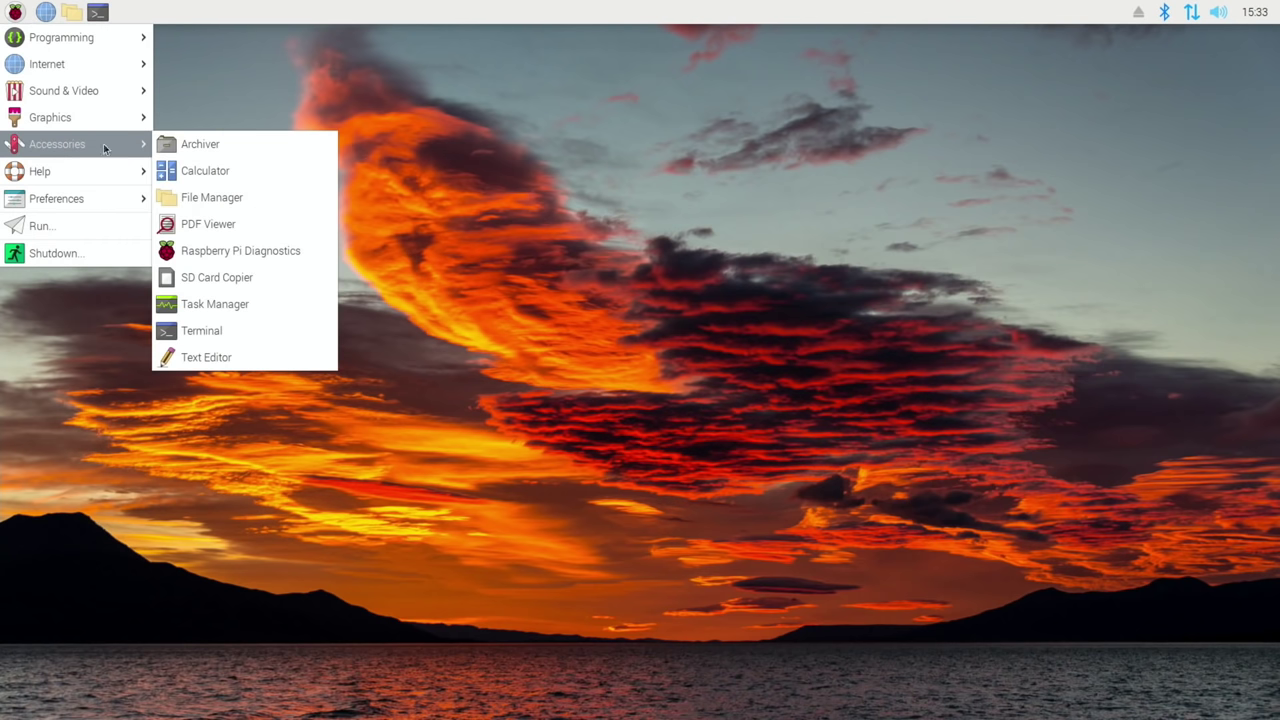
{"action": "left_click", "coordinate": [223, 303]}
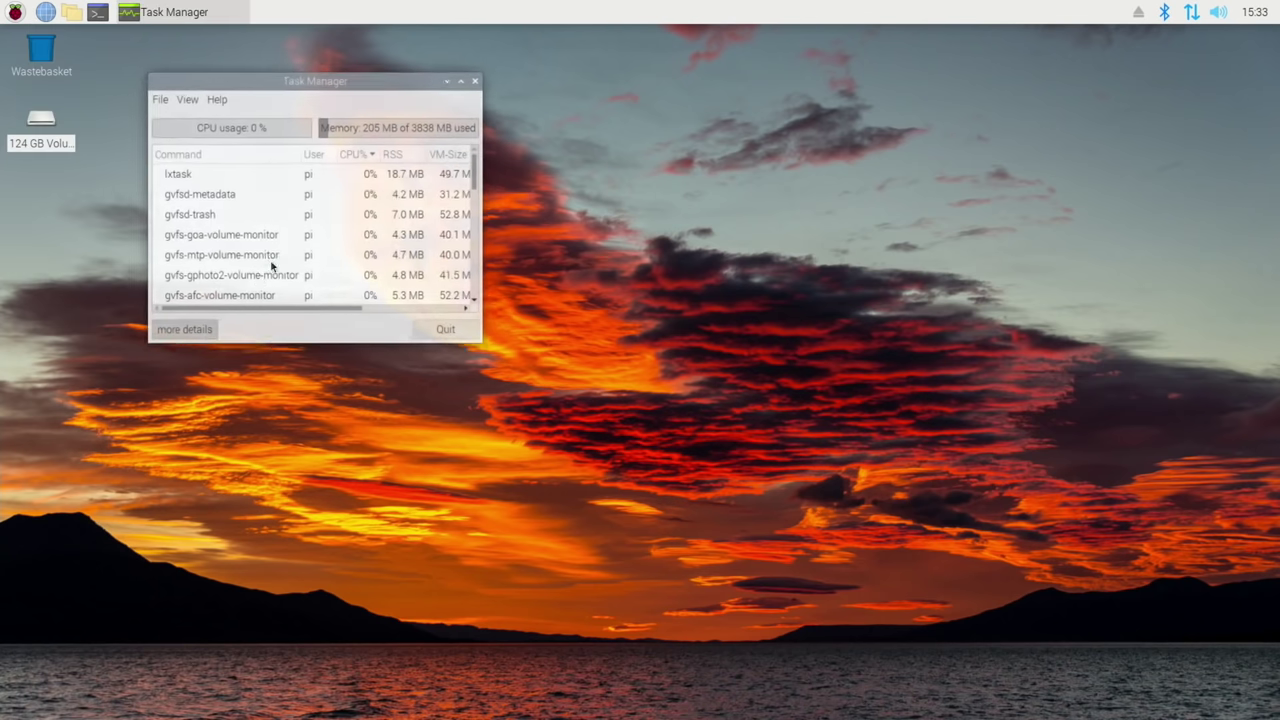
{"action": "left_click_drag", "start_coordinate": [306, 74], "coordinate": [1046, 55]}
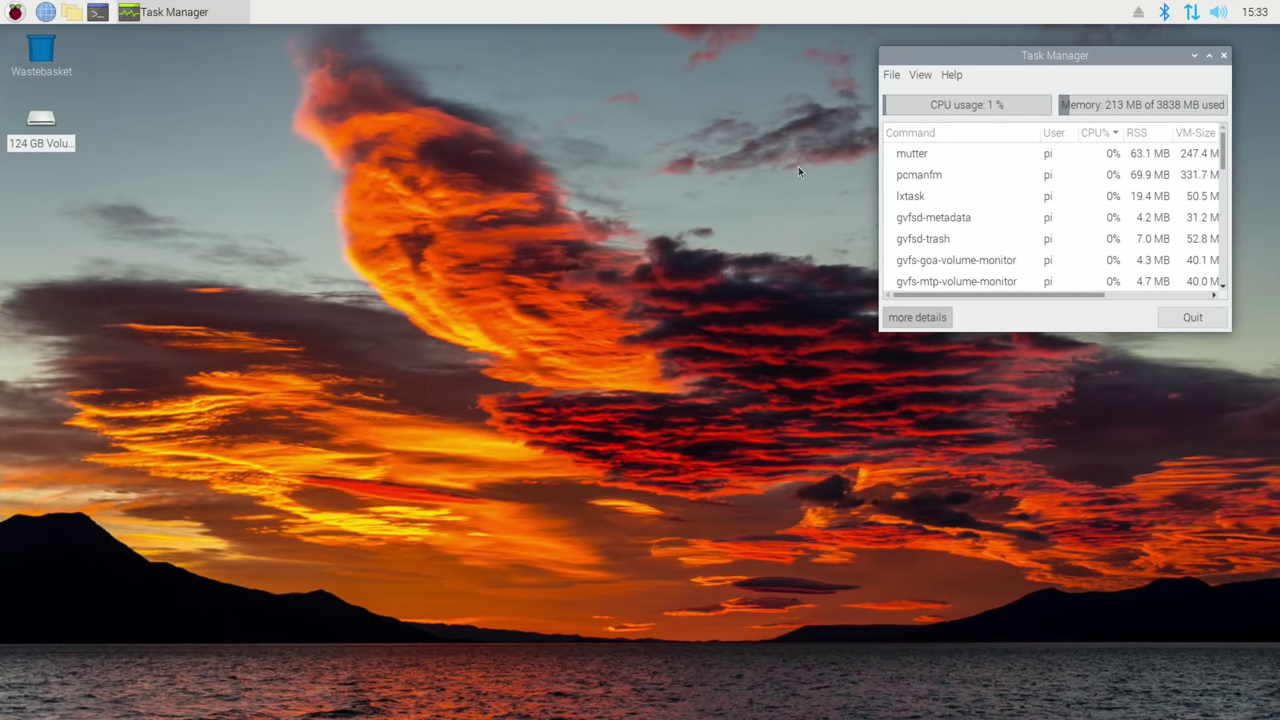
- Run sudo apt install kde-plasma-desktop in a new terminal and answer y to the 430 new packages
{"action": "left_click", "coordinate": [96, 13]}
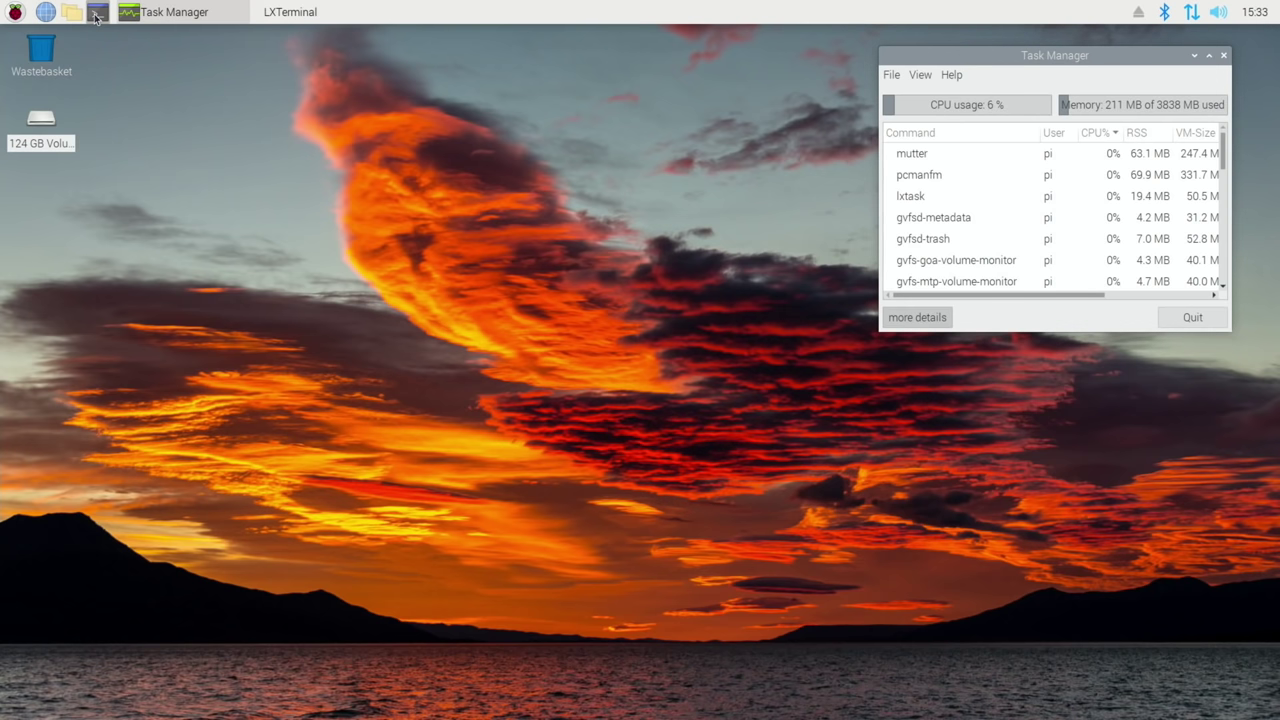
{"action": "type", "text": "sudo apt install kde-plasma-desktop"}
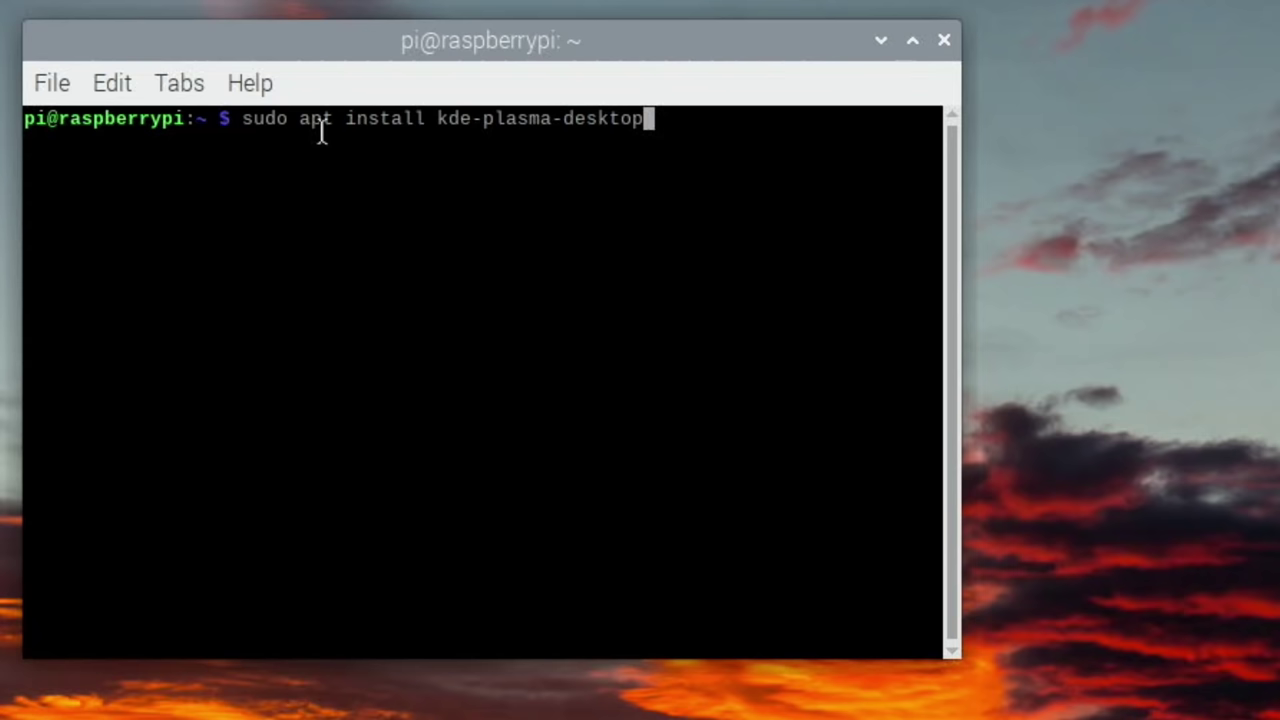
{"action": "key", "text": "Return"}
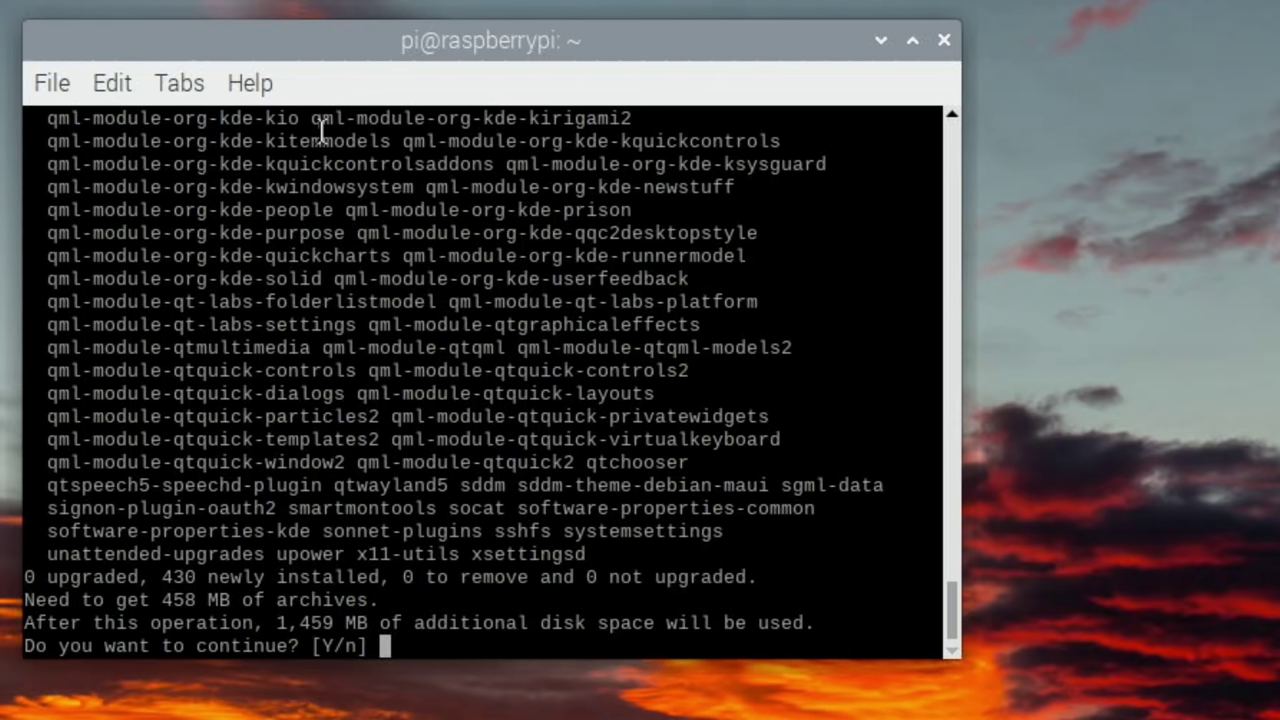
{"action": "type", "text": "y"}
{"action": "key", "text": "Return"}
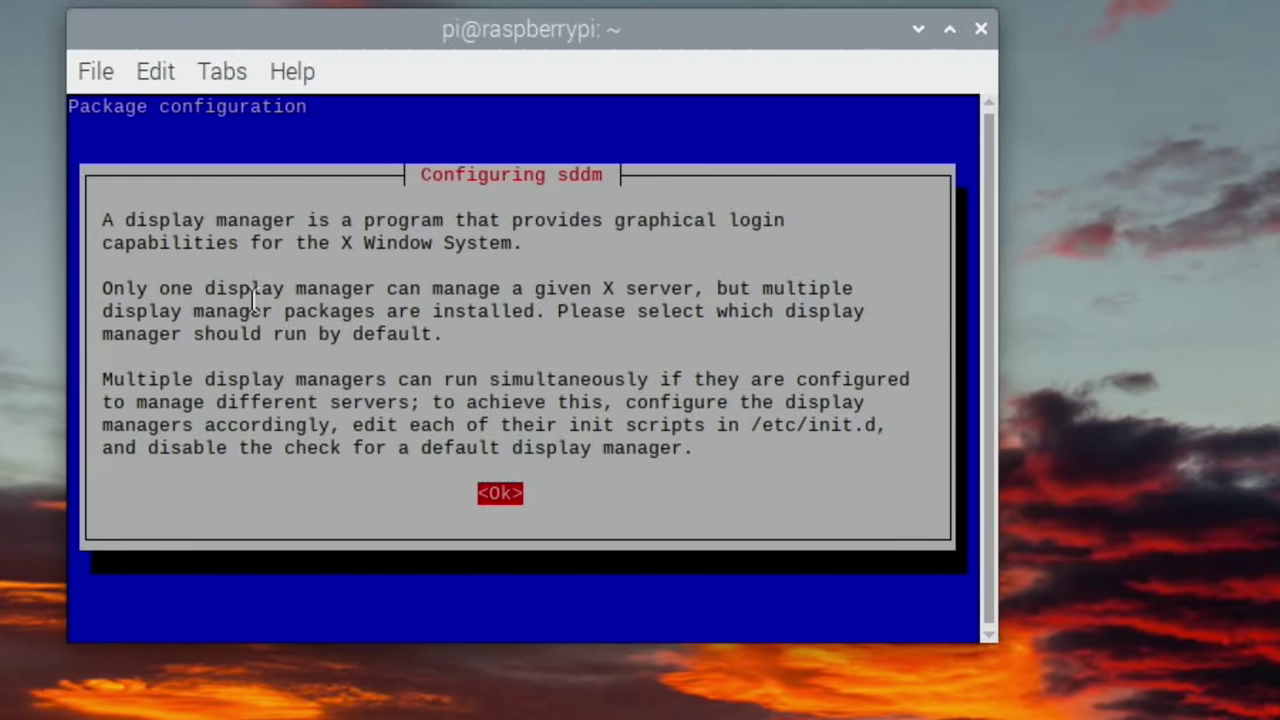
- Acknowledge the display manager notice and choose sddm as the default display manager
{"action": "key", "text": "Return"}
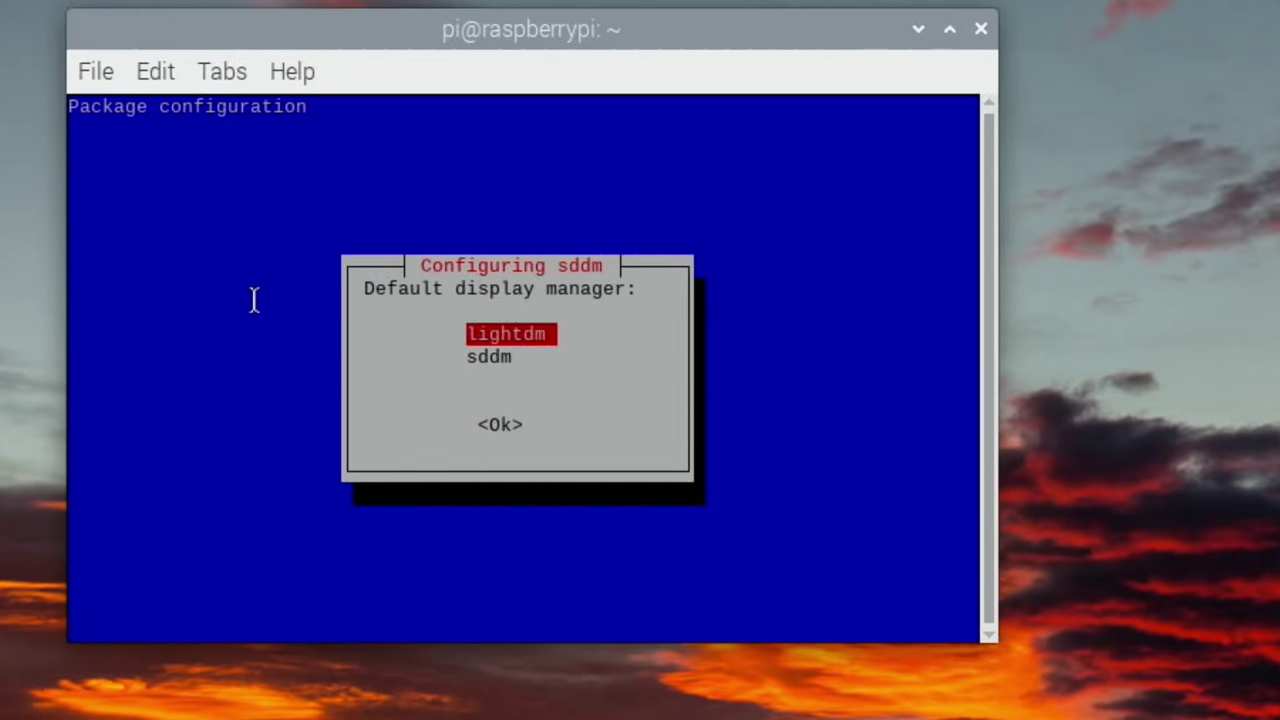
{"action": "key", "text": "Down"}
{"action": "key", "text": "Return"}
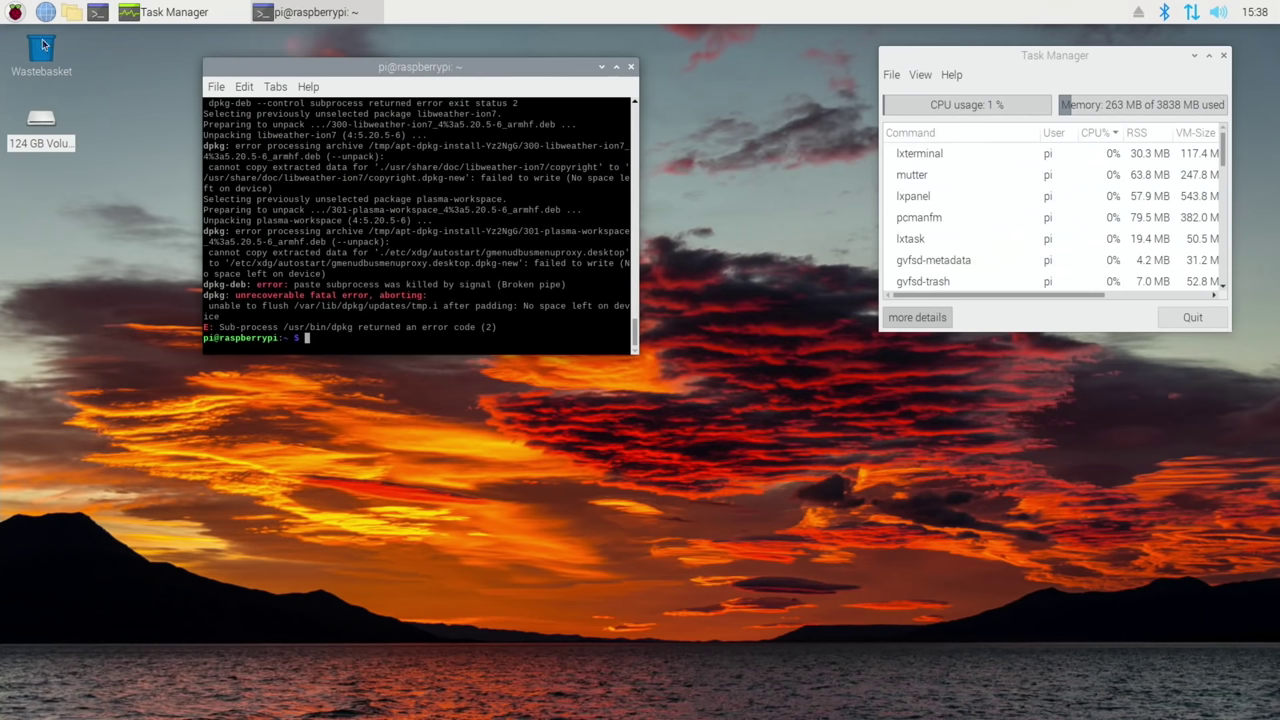
- Open the 124 GB Volume and drag Play Station 2 Bios.zip onto the desktop
{"action": "double_click", "coordinate": [40, 122]}
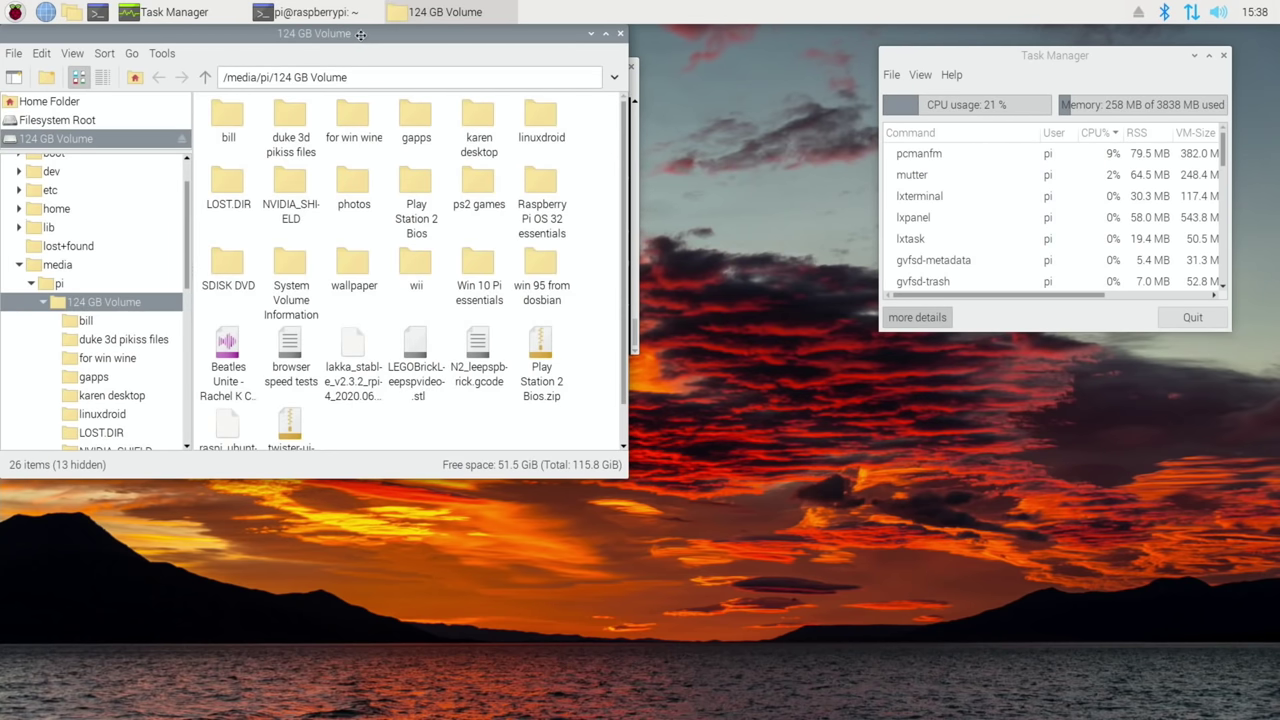
{"action": "left_click_drag", "start_coordinate": [360, 34], "coordinate": [851, 191]}
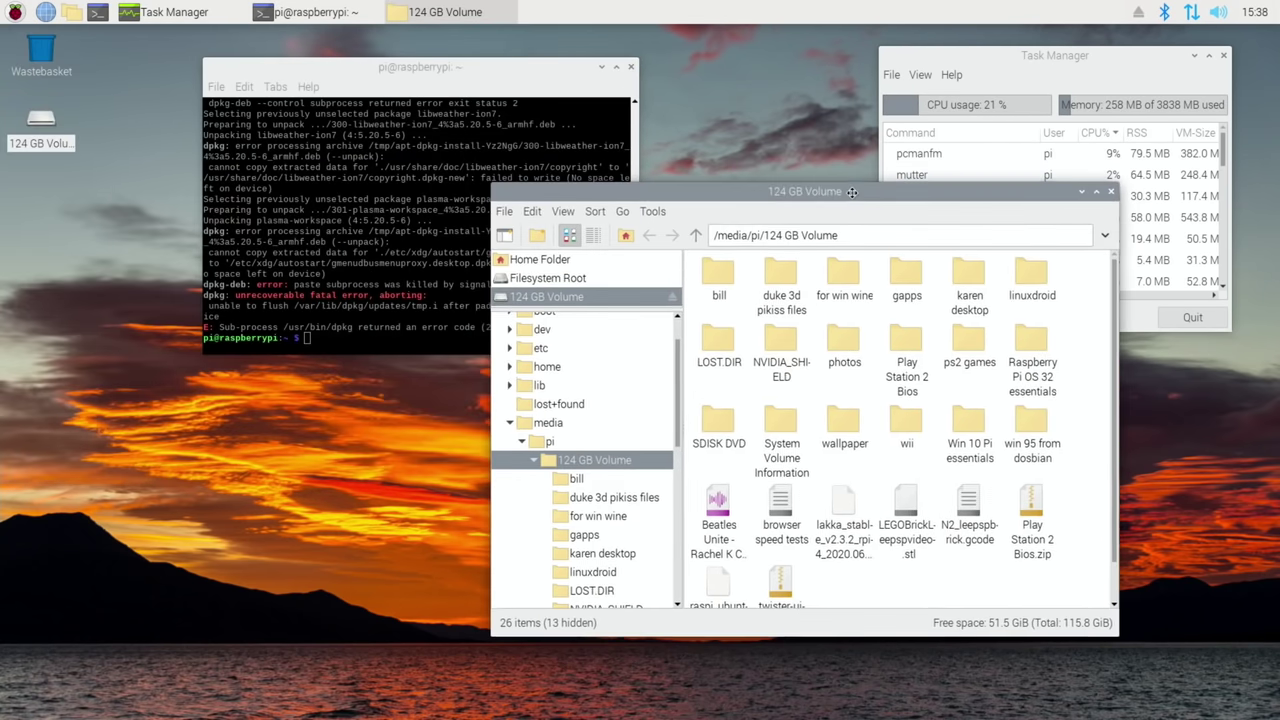
{"action": "left_click", "coordinate": [1036, 510]}
{"action": "left_click_drag", "start_coordinate": [1033, 507], "coordinate": [42, 185]}
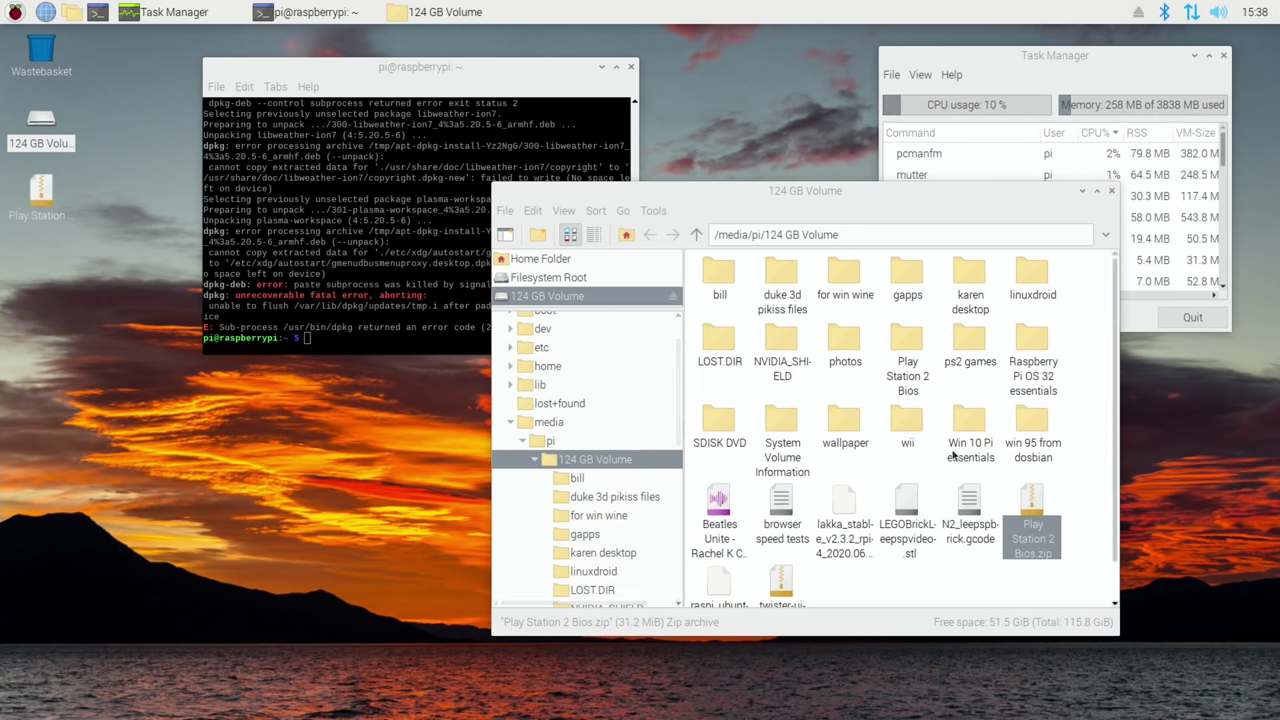
- Copy Dave Mirra Freestyle BMX 2.iso from ps2 games to the desktop, then dismiss the no-space error
{"action": "double_click", "coordinate": [958, 348]}
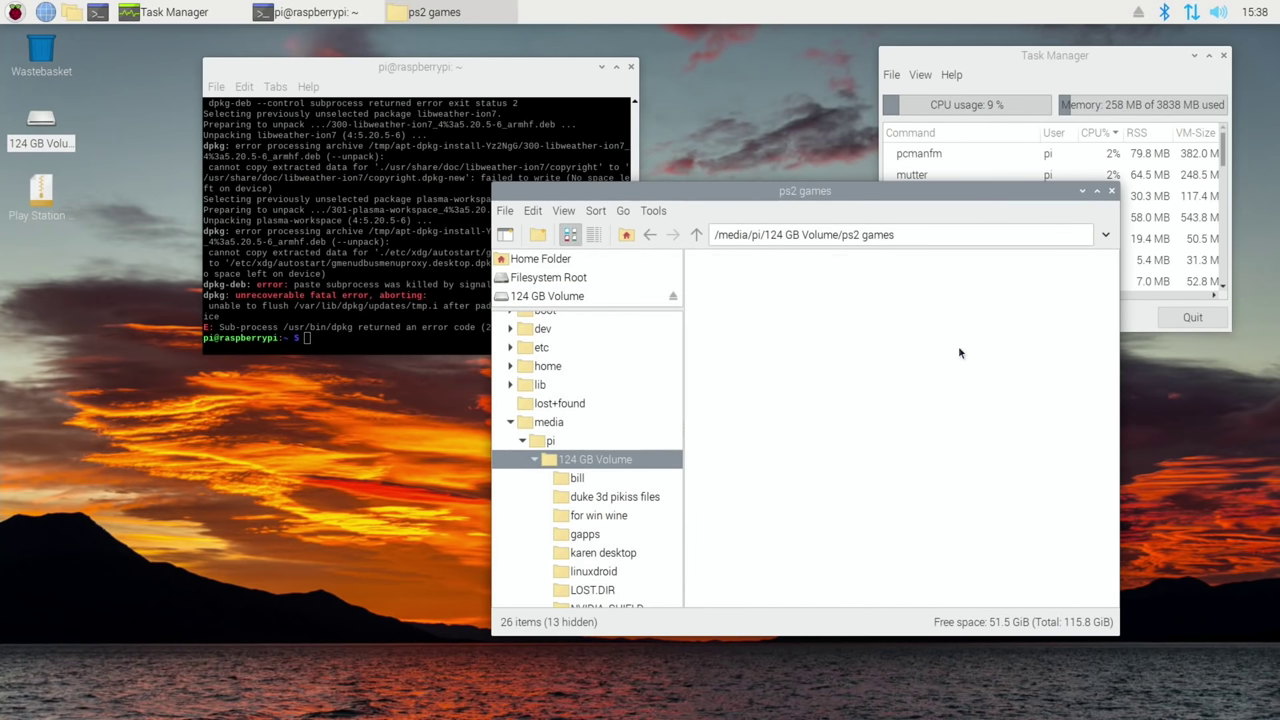
{"action": "right_click", "coordinate": [716, 283]}
{"action": "left_click", "coordinate": [742, 355]}
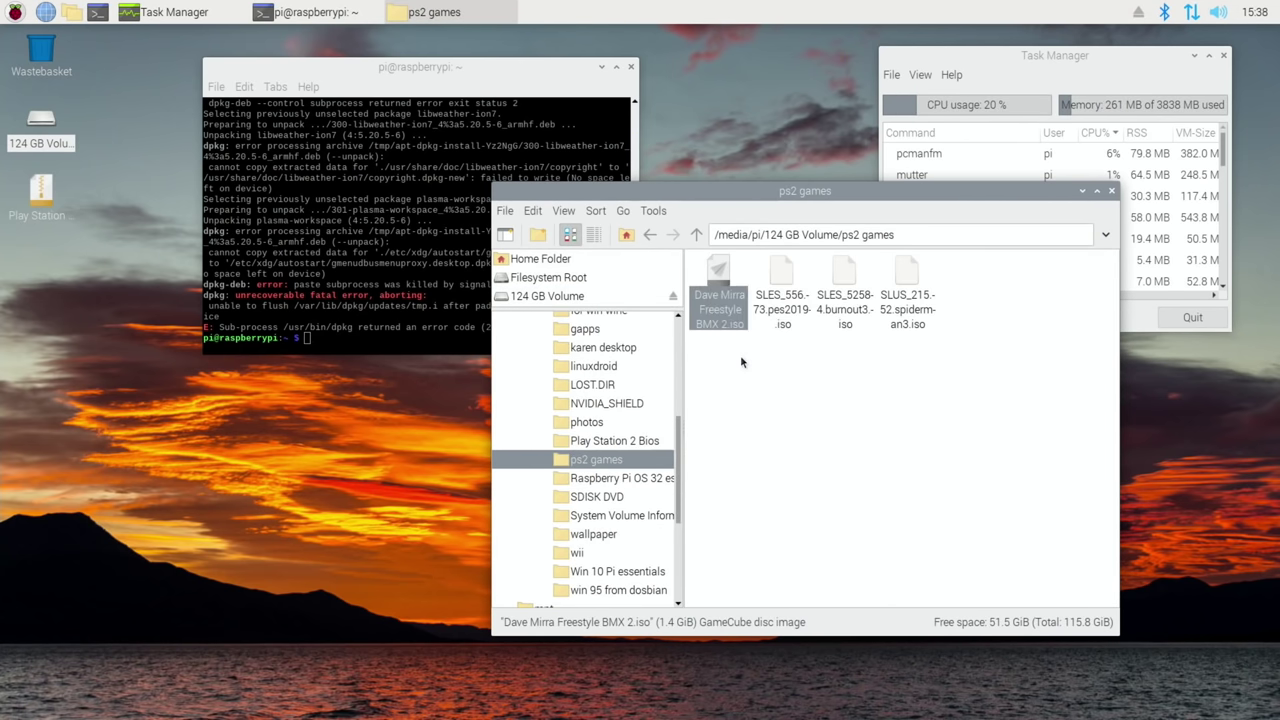
{"action": "right_click", "coordinate": [57, 259]}
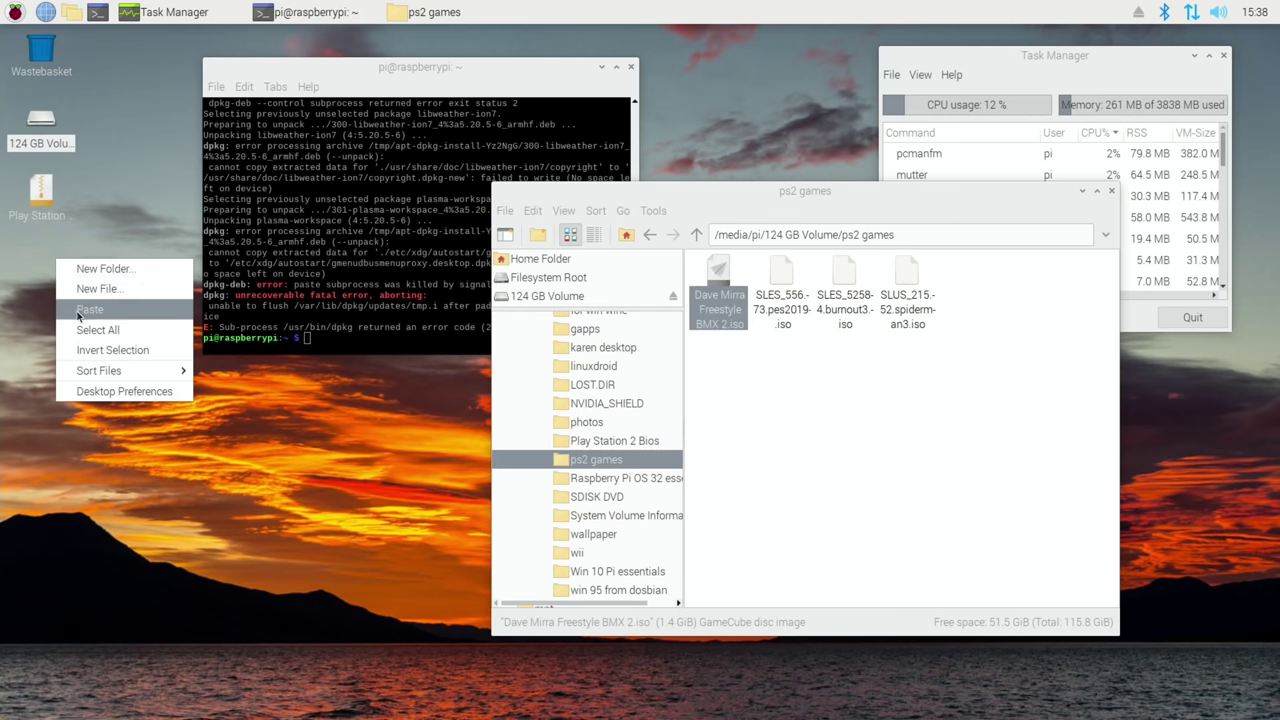
{"action": "left_click", "coordinate": [86, 310]}
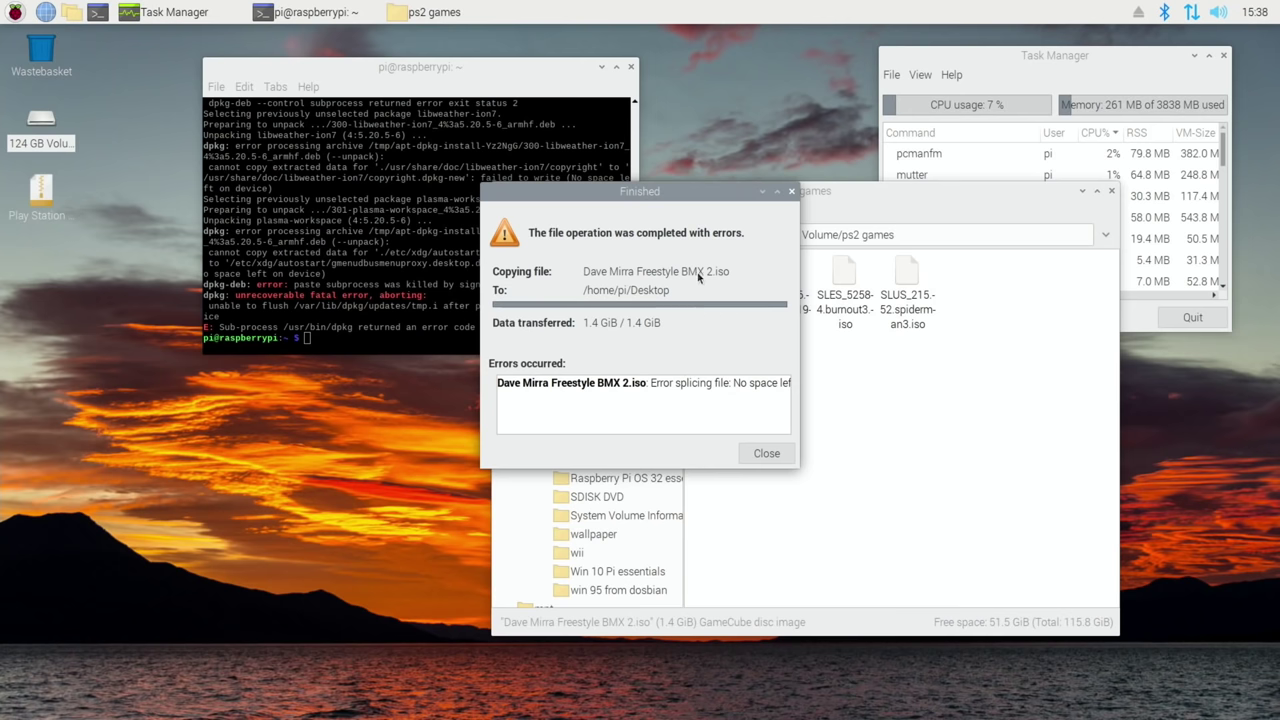
{"action": "left_click", "coordinate": [792, 192]}
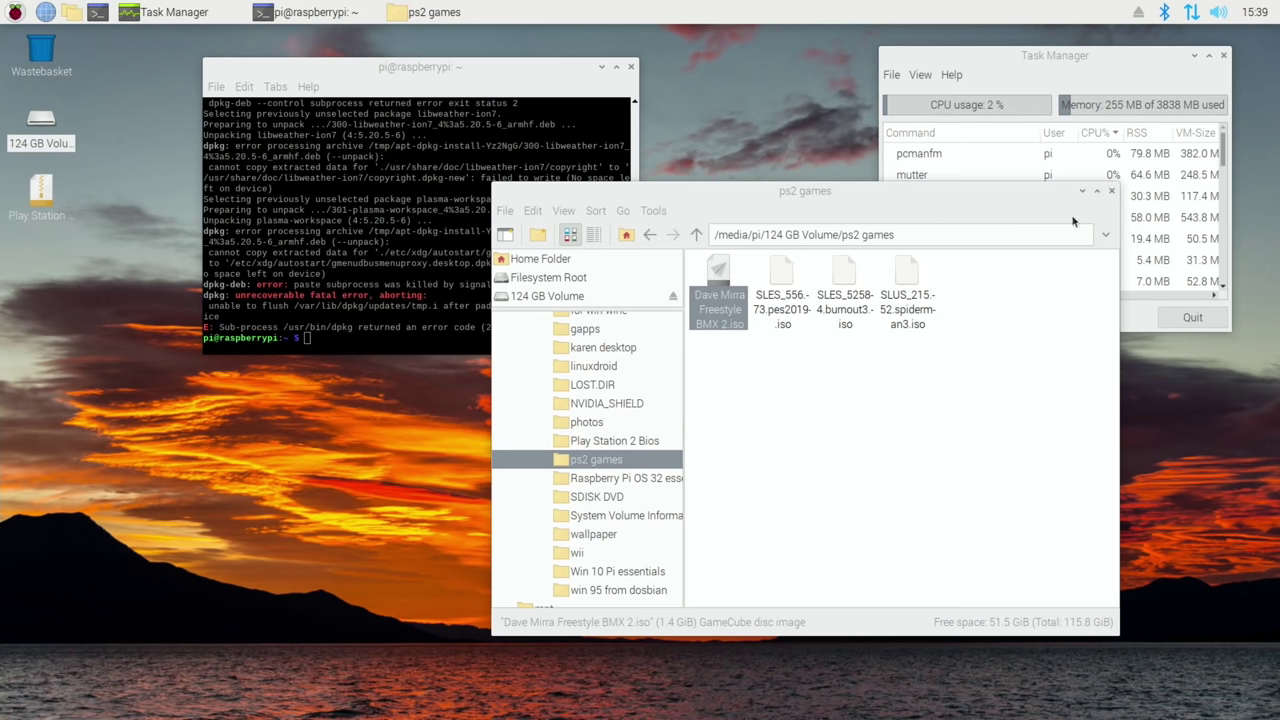
- Close the ps2 games file window, the terminal and Task Manager
{"action": "left_click", "coordinate": [1113, 192]}
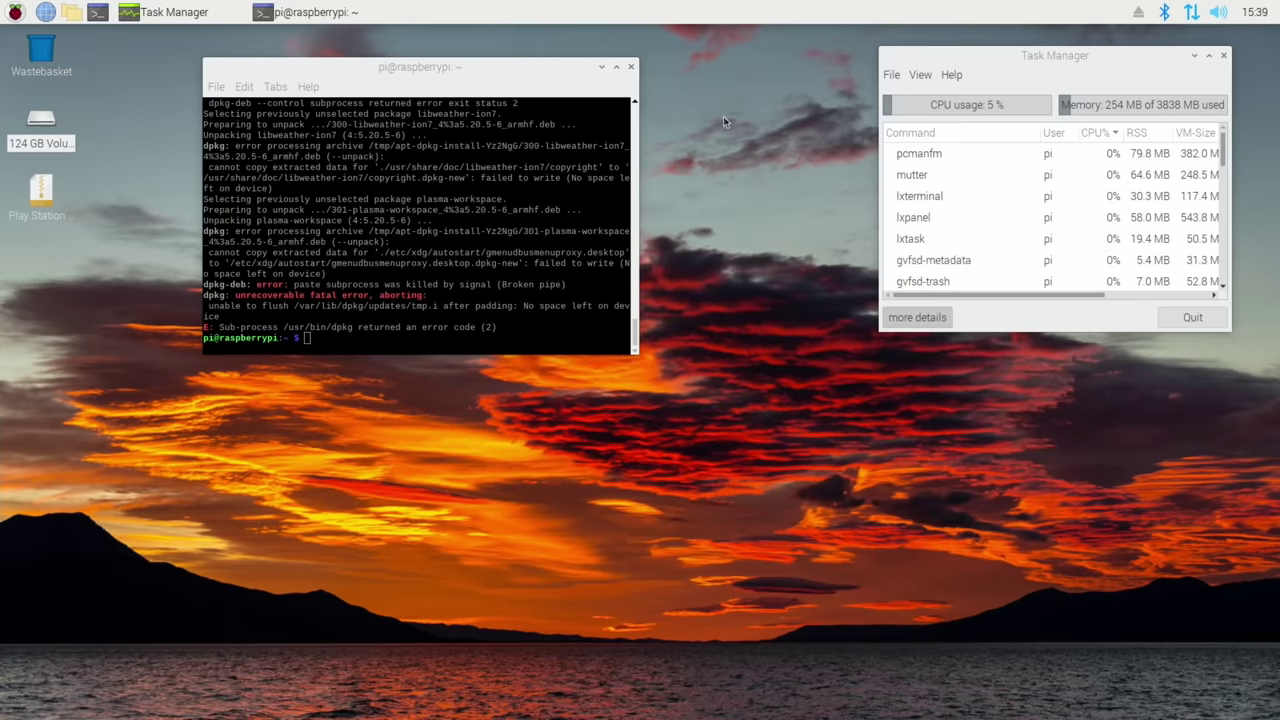
{"action": "left_click", "coordinate": [631, 67]}
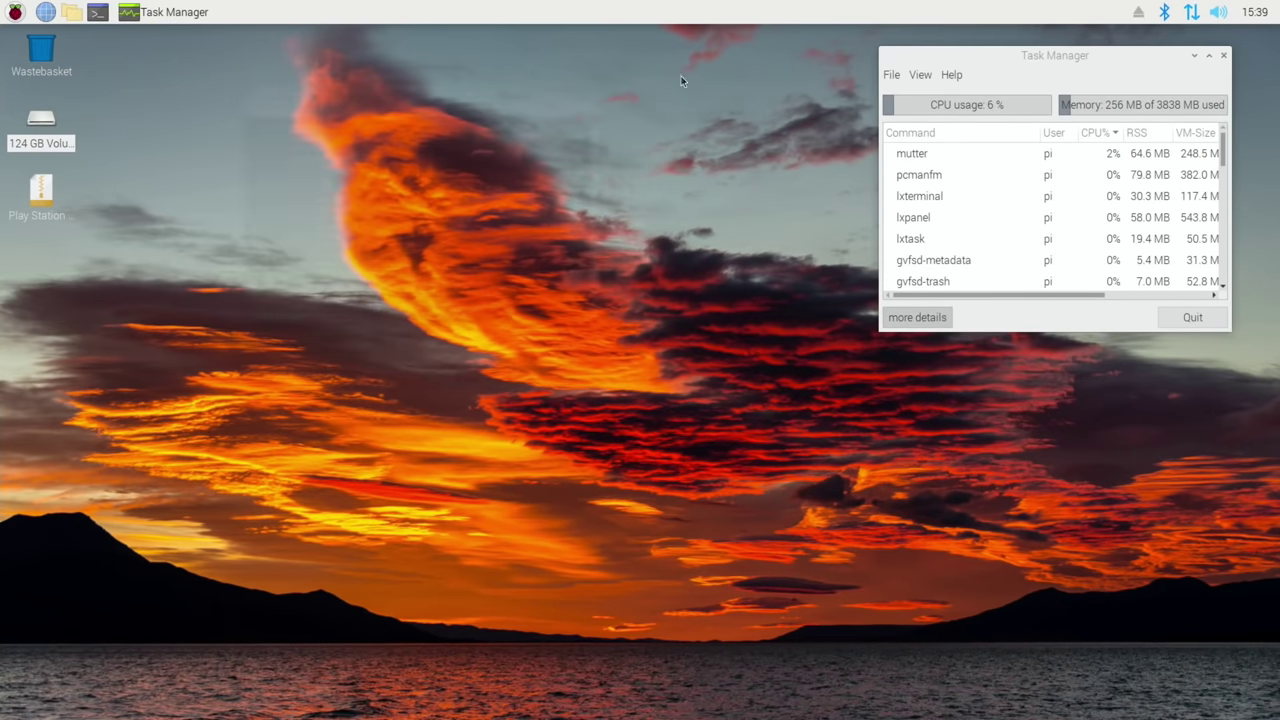
{"action": "left_click", "coordinate": [1223, 55]}
- Reboot the Raspberry Pi from the application menu
{"action": "left_click", "coordinate": [15, 12]}
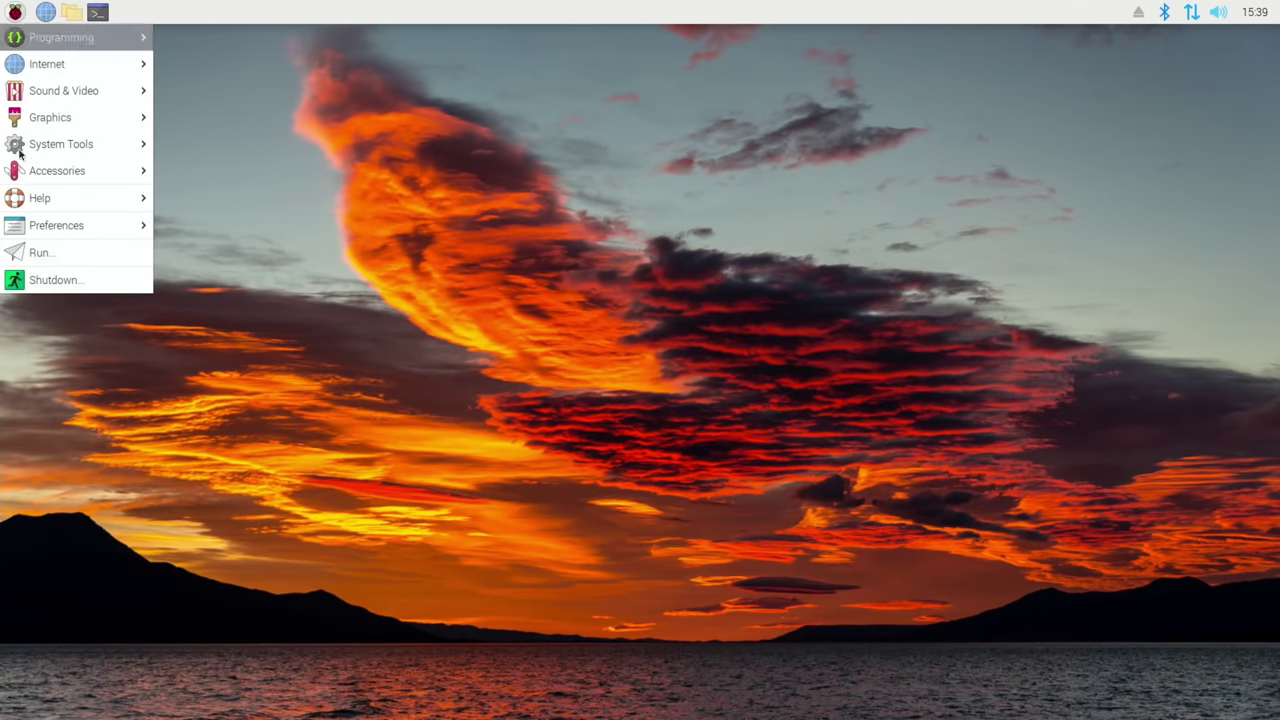
{"action": "key", "text": "Escape"}
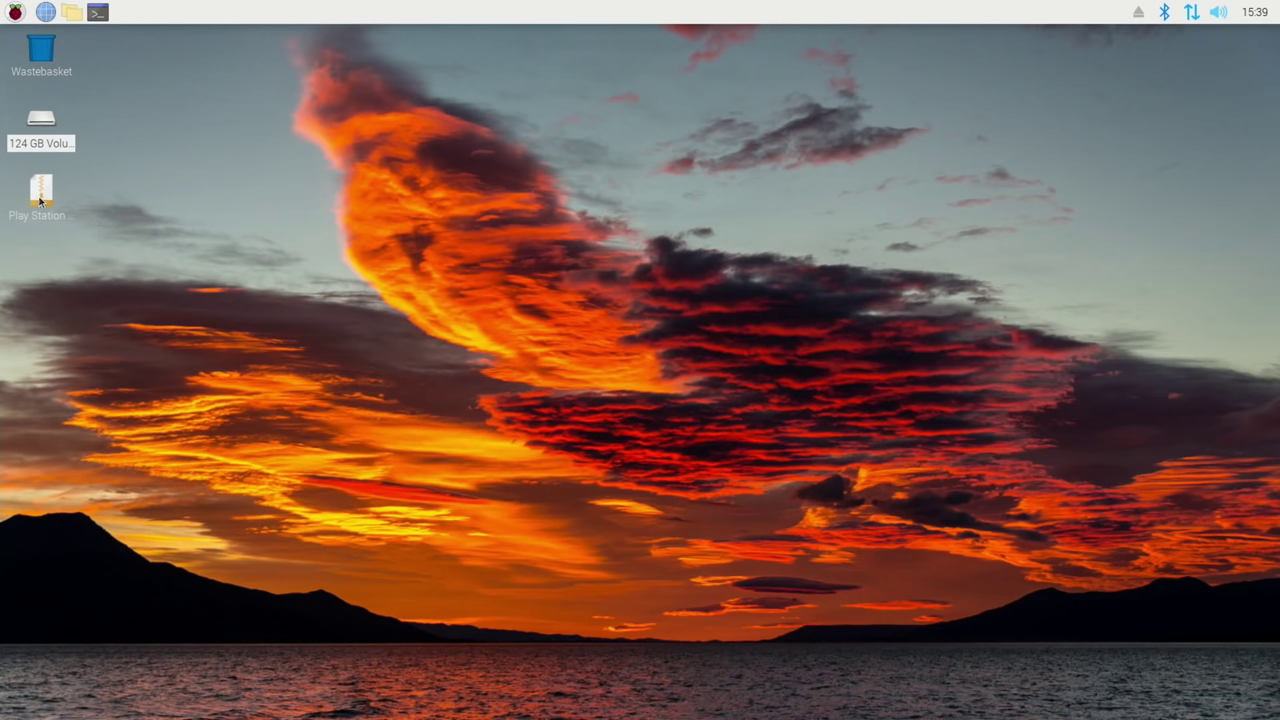
{"action": "left_click", "coordinate": [15, 12]}
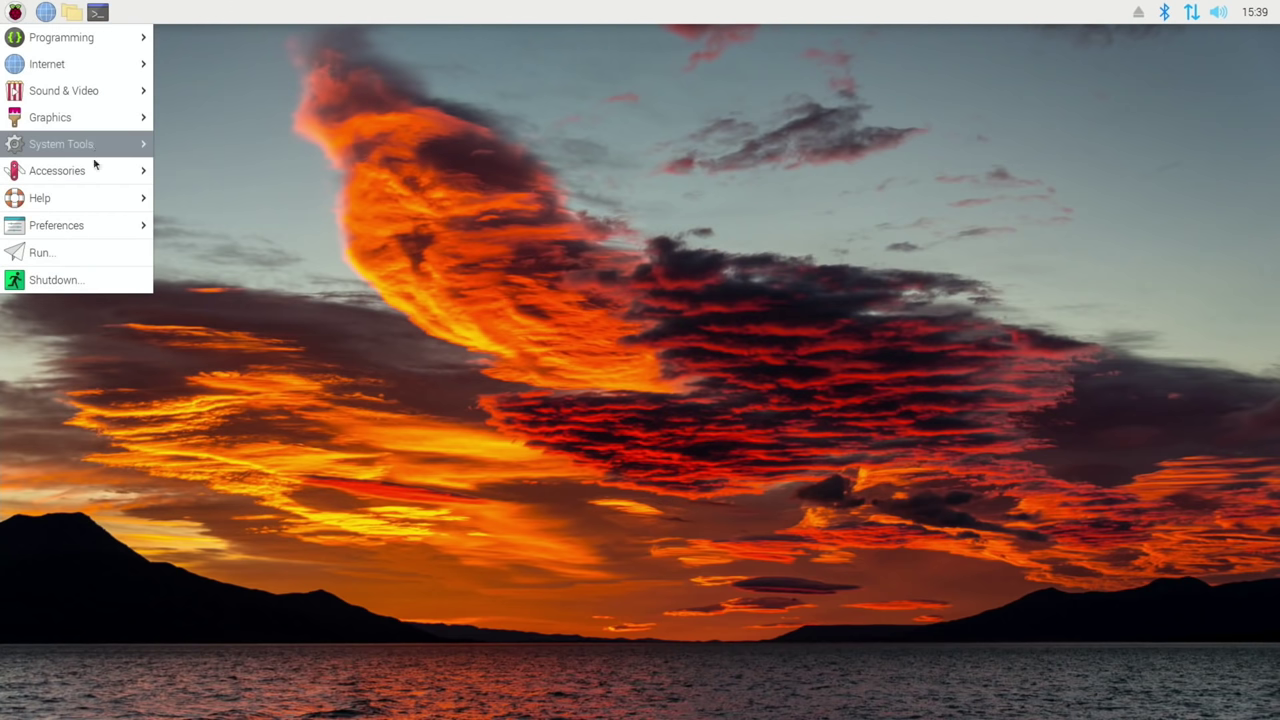
{"action": "left_click", "coordinate": [91, 279]}
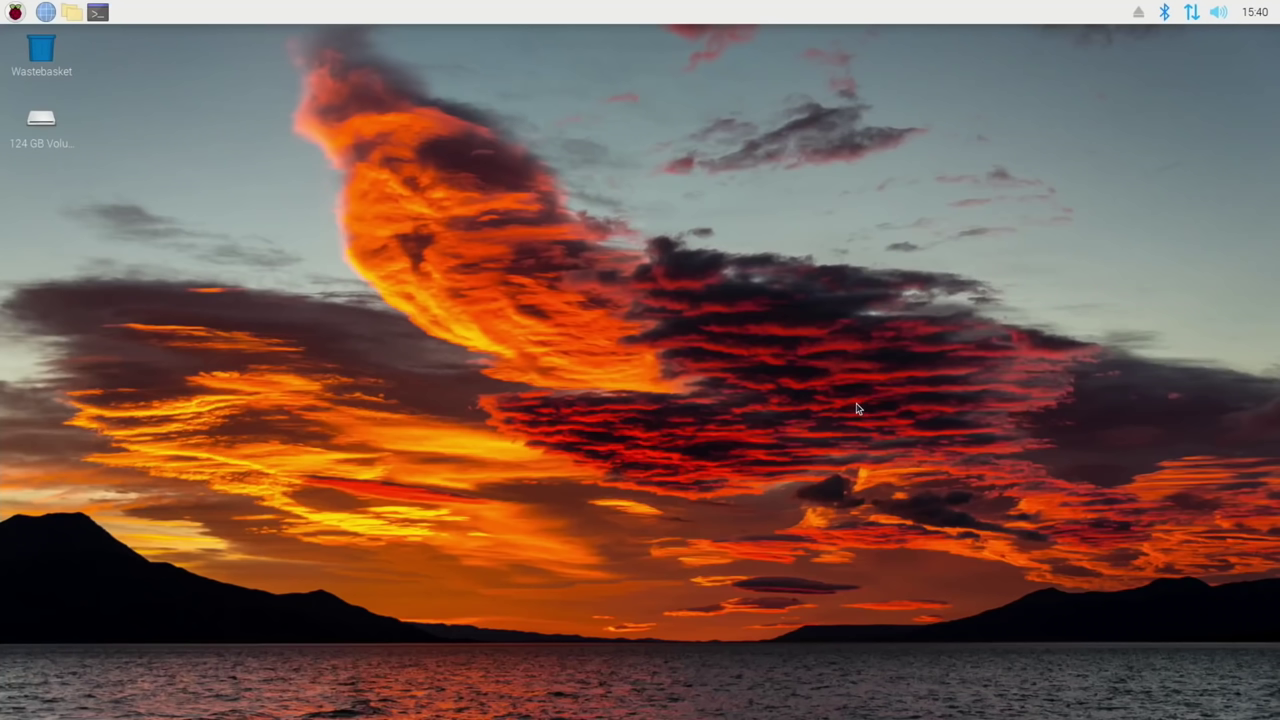
- Copy Dave Mirra Freestyle BMX 2.iso from the 124 GB Volume's ps2 games folder to the desktop
{"action": "double_click", "coordinate": [40, 122]}
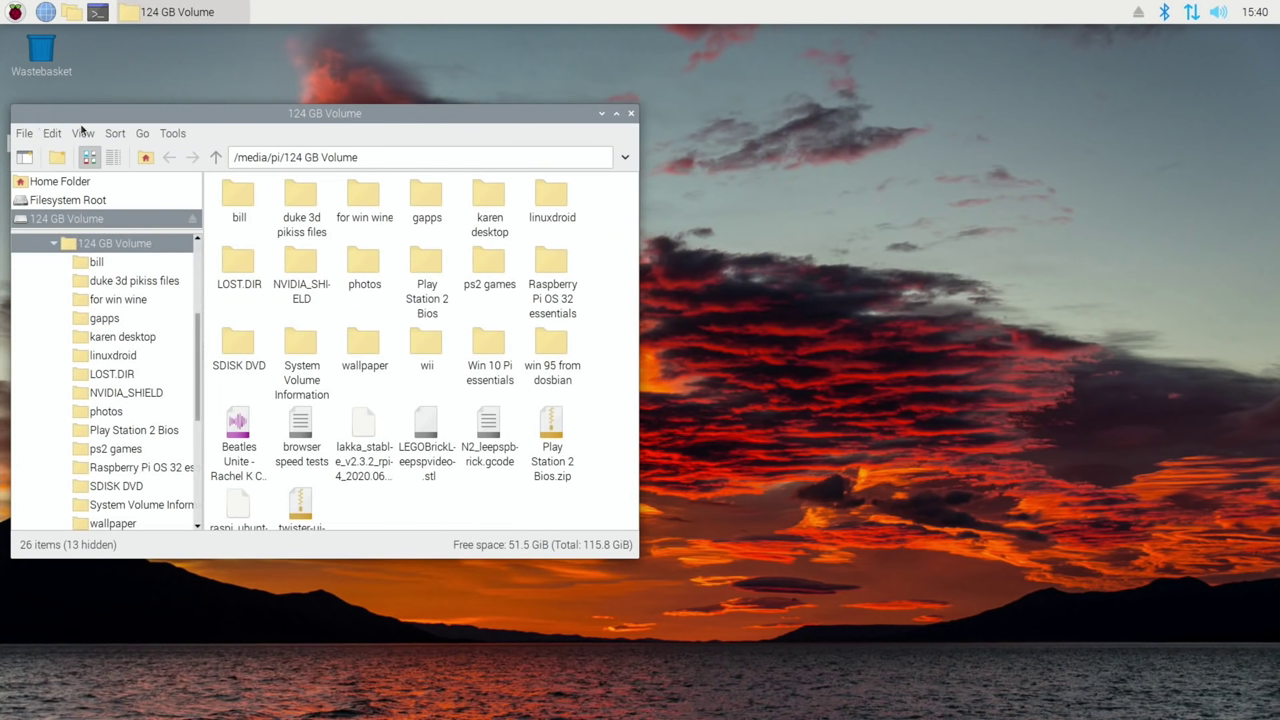
{"action": "left_click_drag", "start_coordinate": [221, 120], "coordinate": [641, 80]}
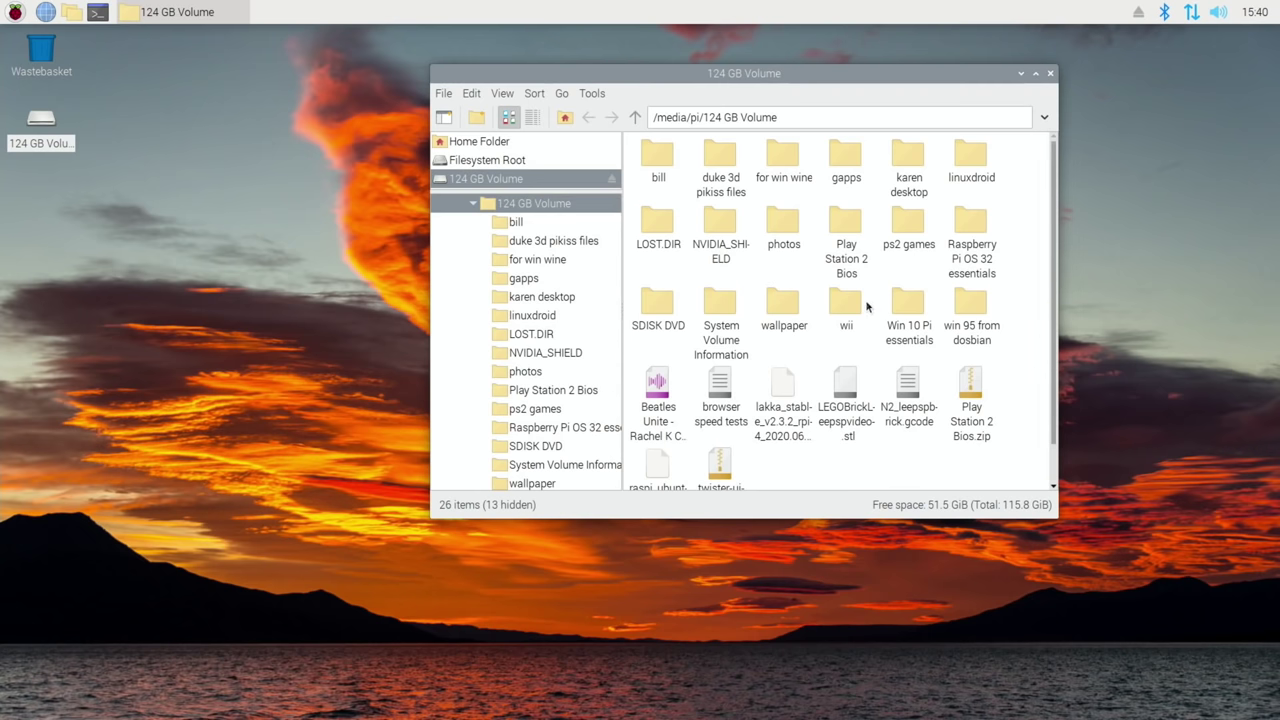
{"action": "double_click", "coordinate": [906, 228]}
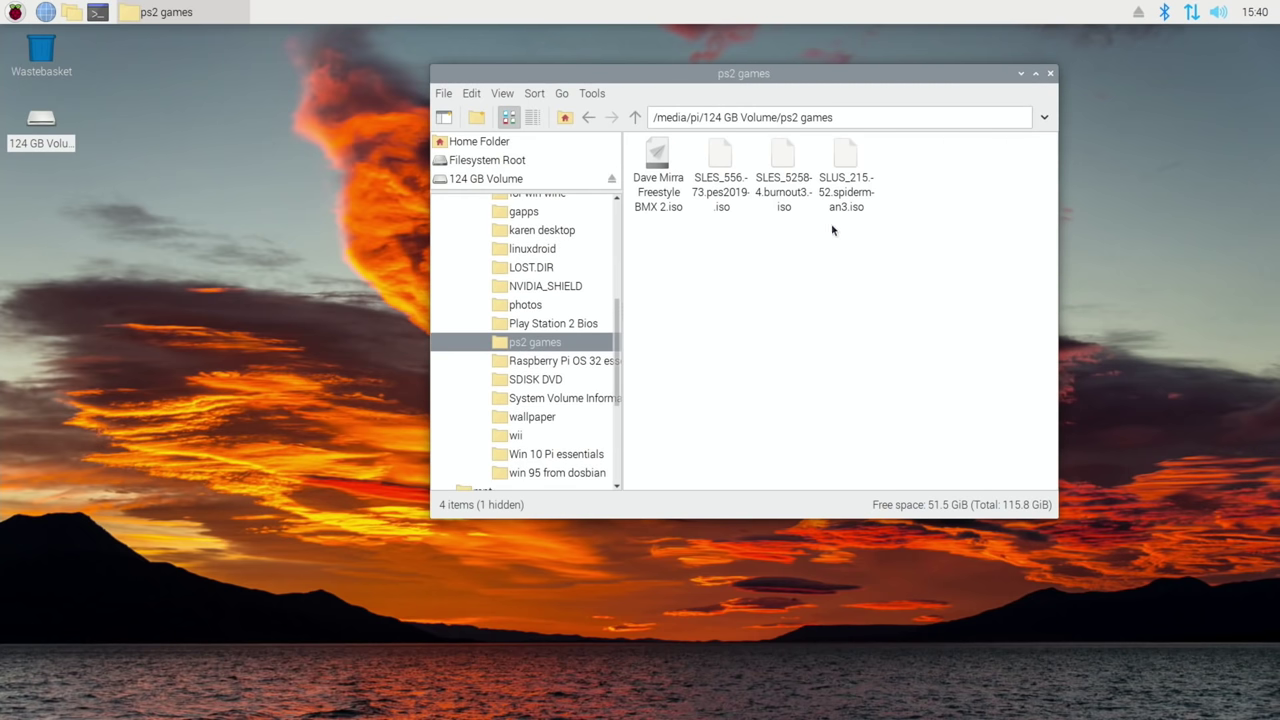
{"action": "right_click", "coordinate": [657, 164]}
{"action": "left_click", "coordinate": [680, 233]}
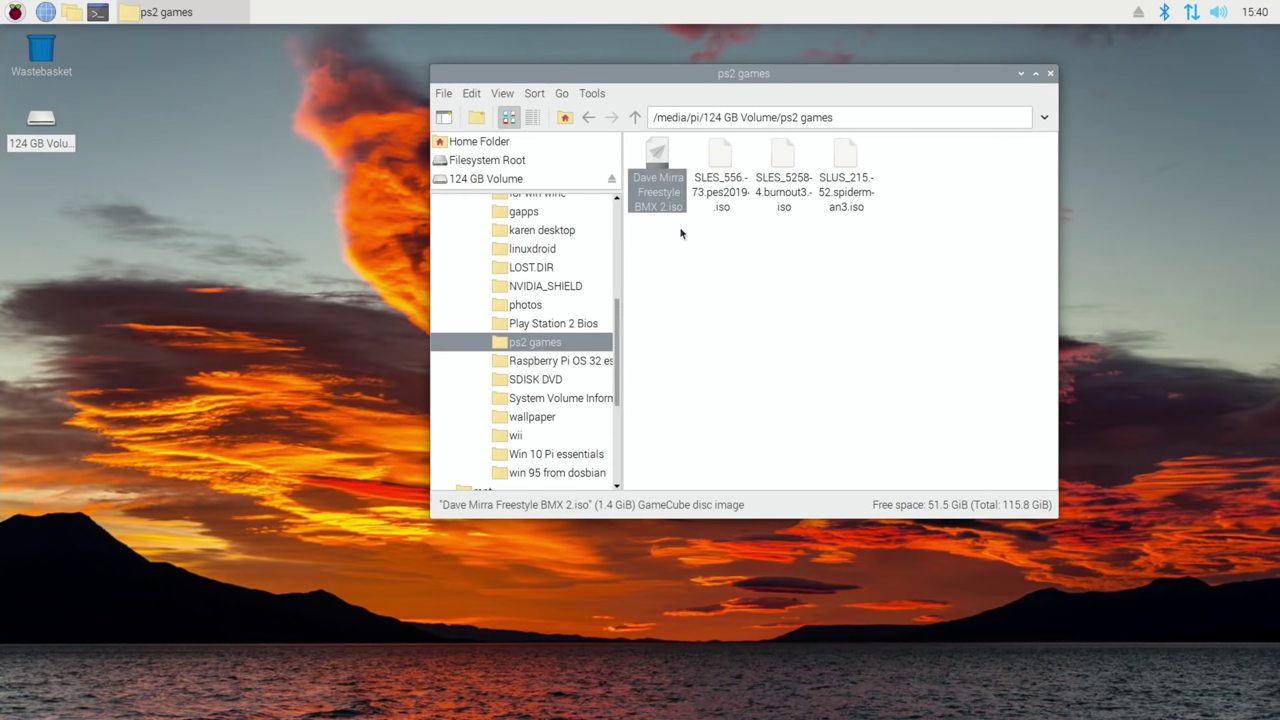
{"action": "right_click", "coordinate": [54, 194]}
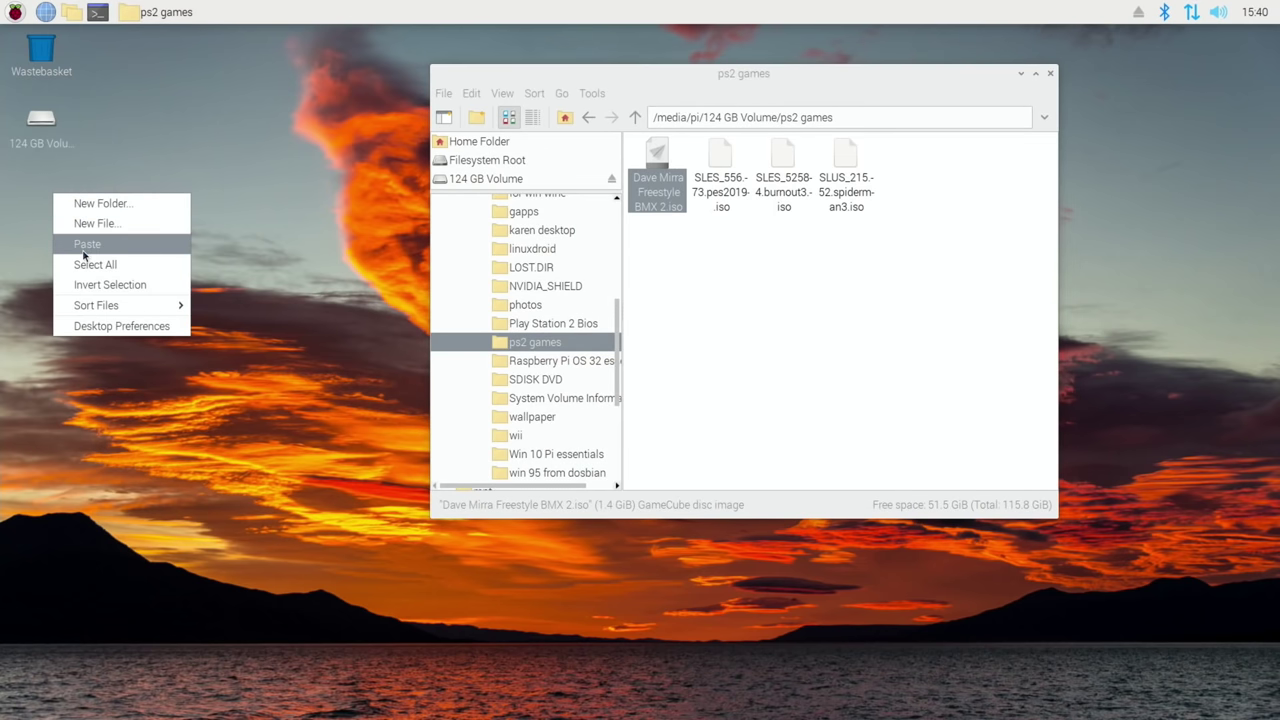
{"action": "left_click", "coordinate": [83, 251]}
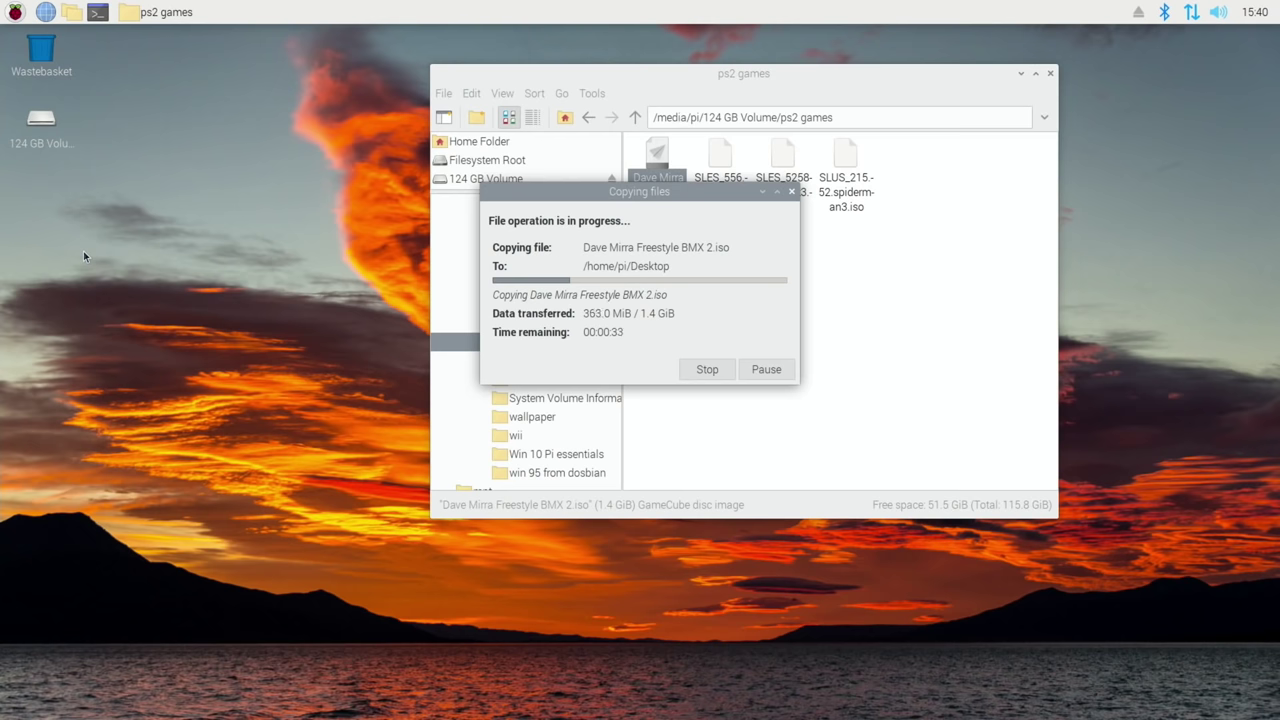
- Launch Task Manager from Accessories and place it on the right side of the screen
{"action": "left_click", "coordinate": [15, 12]}
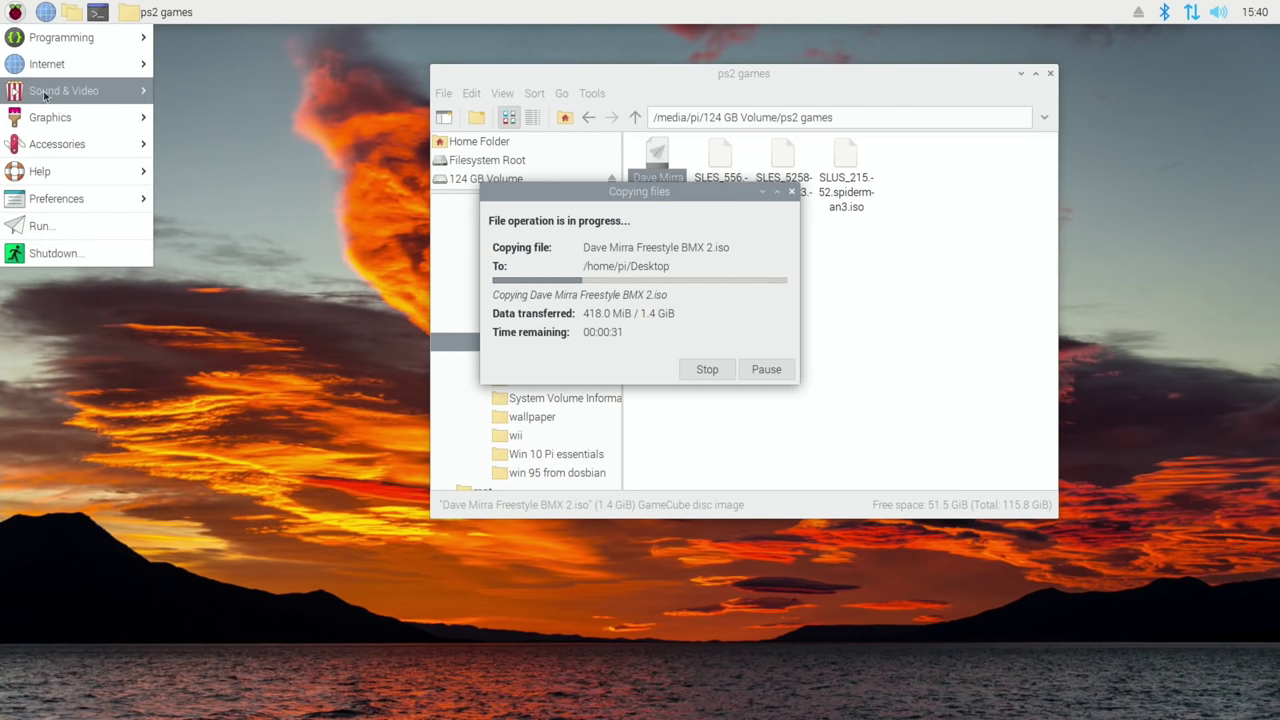
{"action": "mouse_move", "coordinate": [69, 140]}
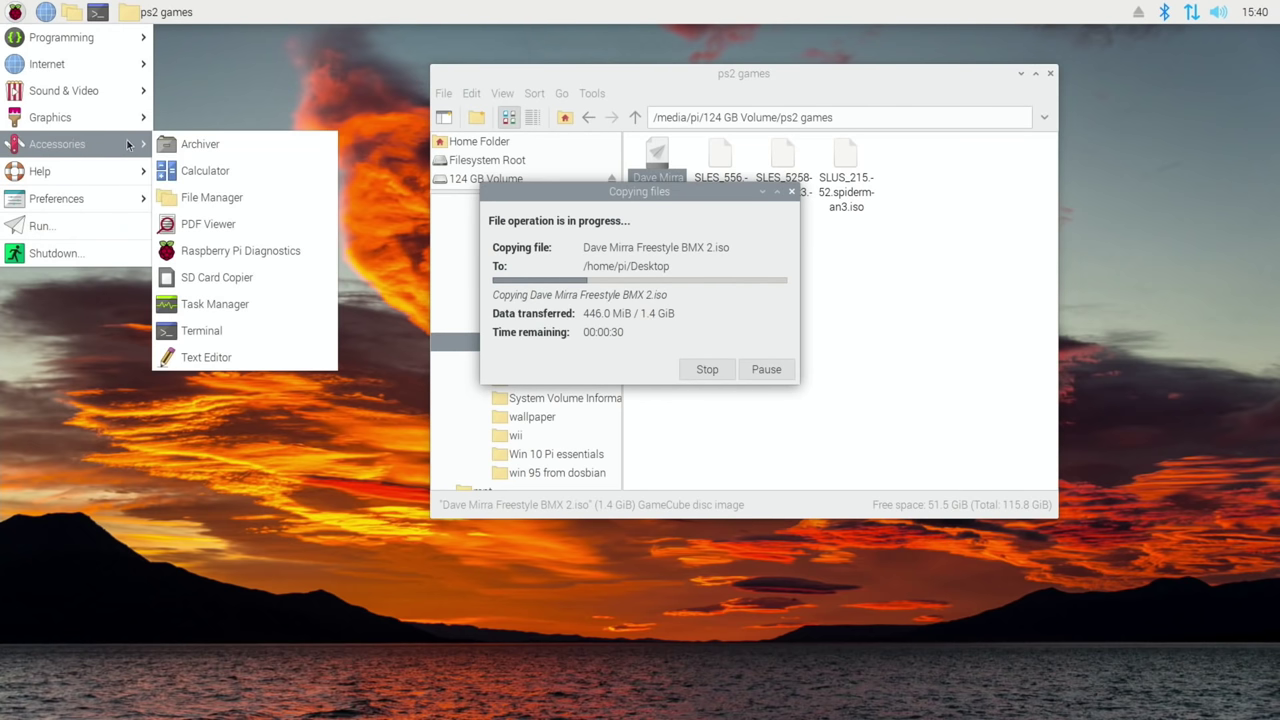
{"action": "left_click", "coordinate": [241, 304]}
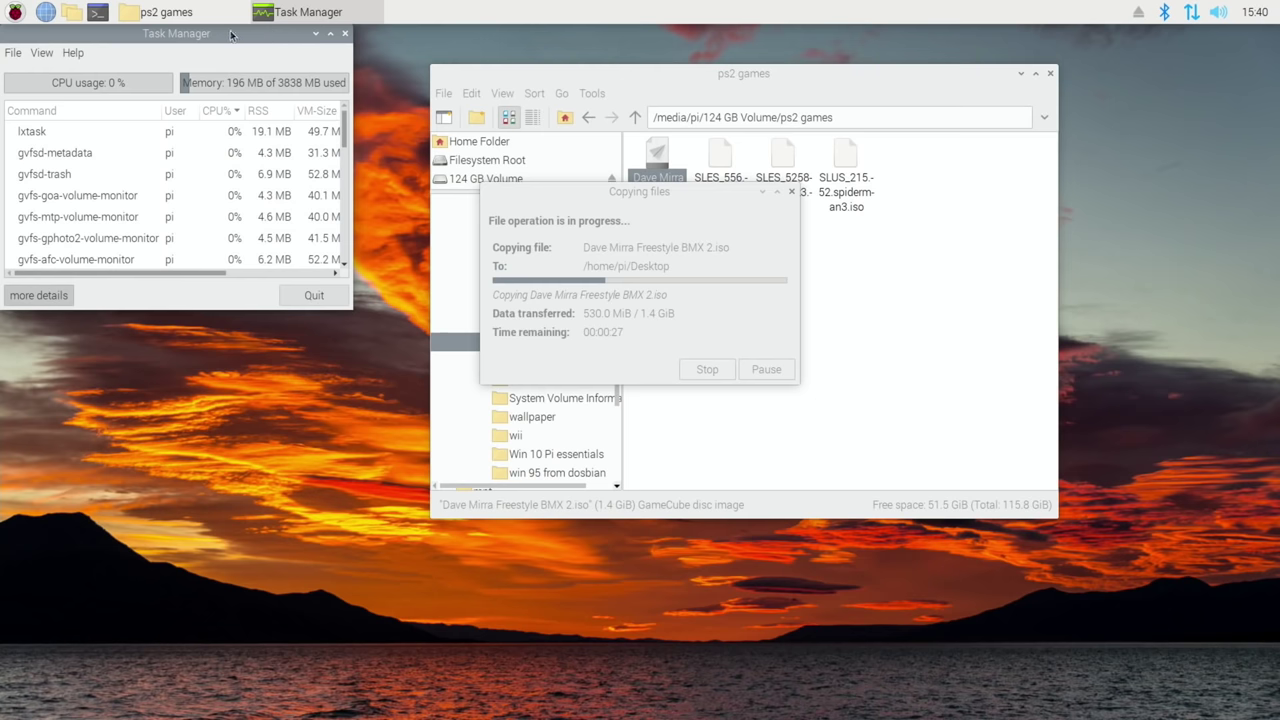
{"action": "left_click_drag", "start_coordinate": [230, 35], "coordinate": [1142, 101]}
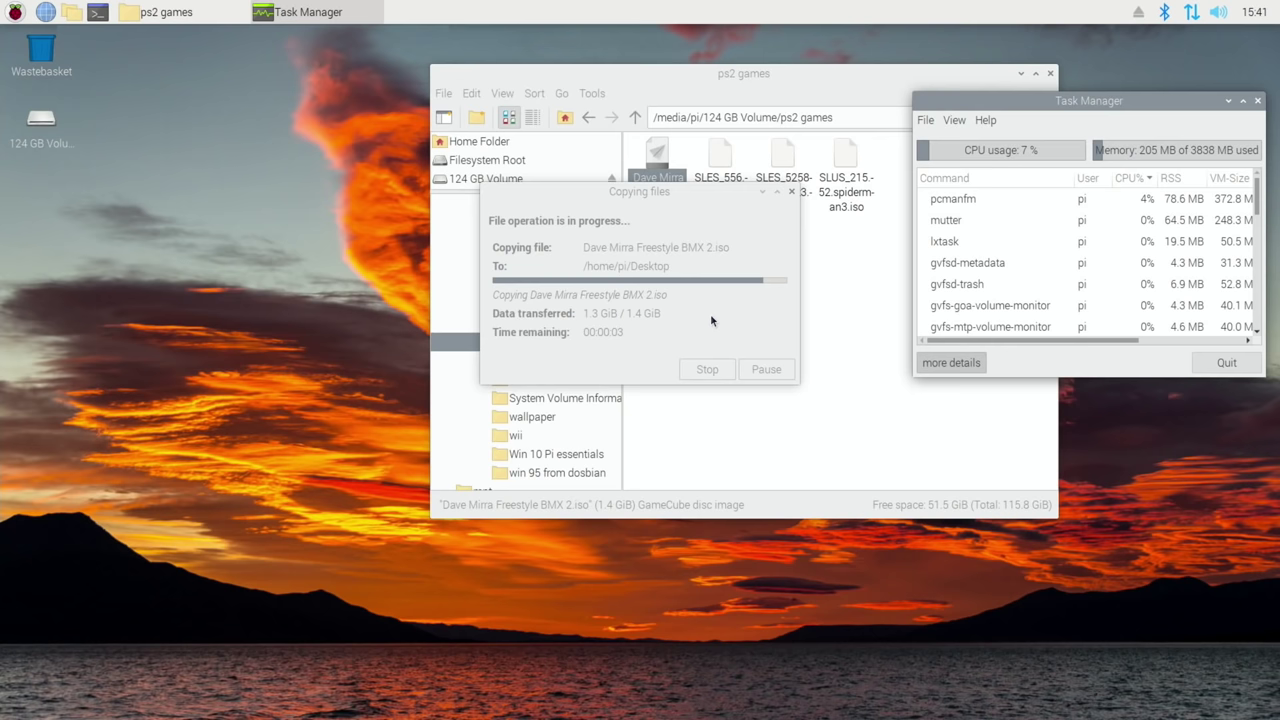
- Close Task Manager and the file manager, then shut down the Pi
{"action": "left_click", "coordinate": [1258, 101]}
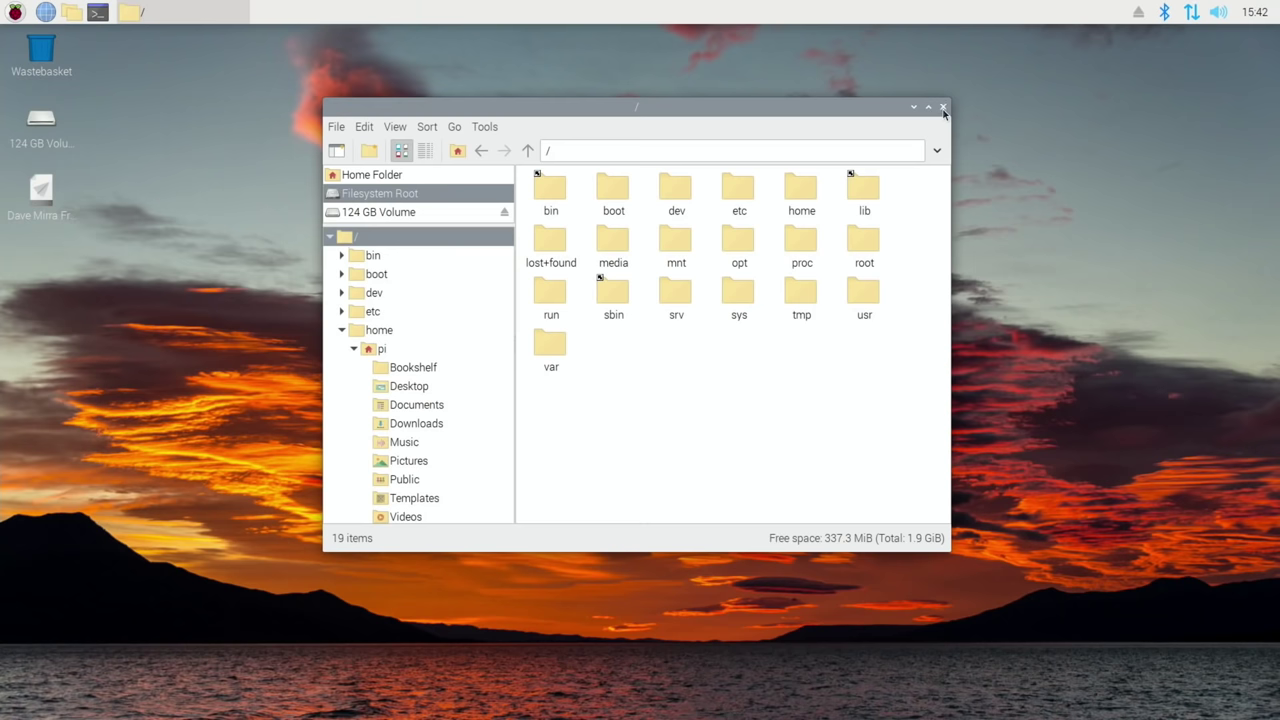
{"action": "left_click", "coordinate": [945, 113]}
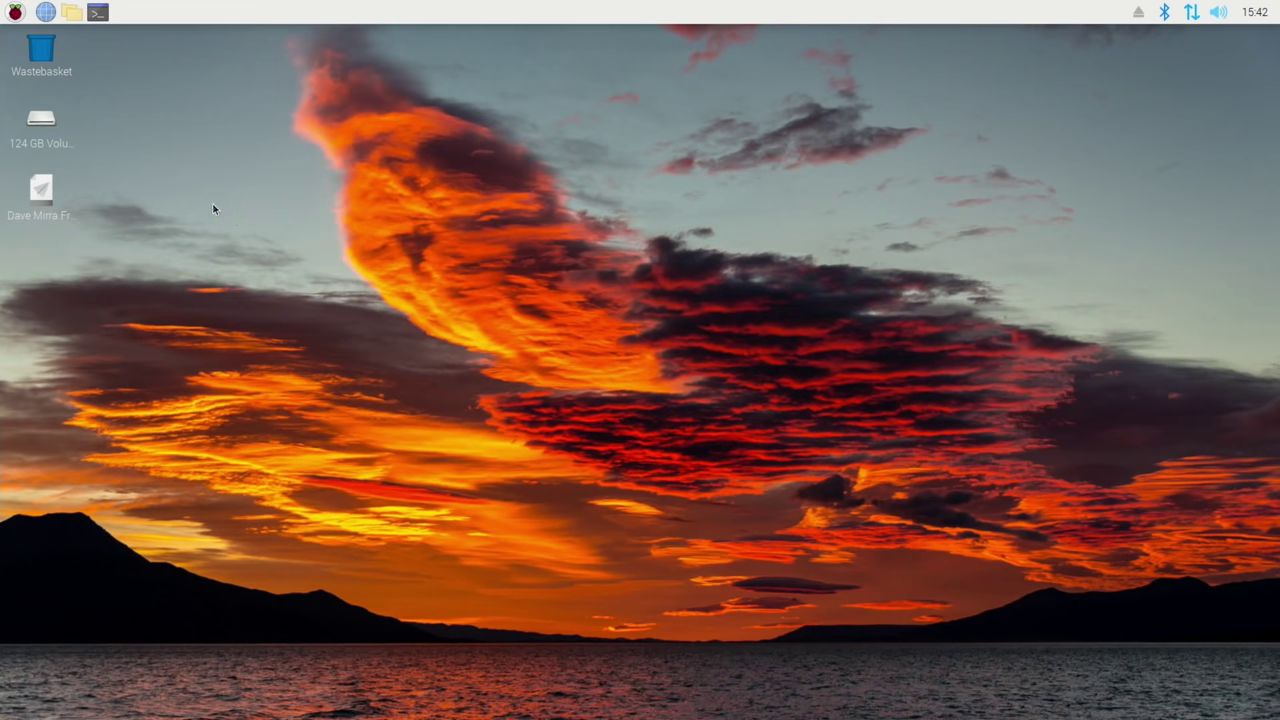
{"action": "left_click", "coordinate": [16, 12]}
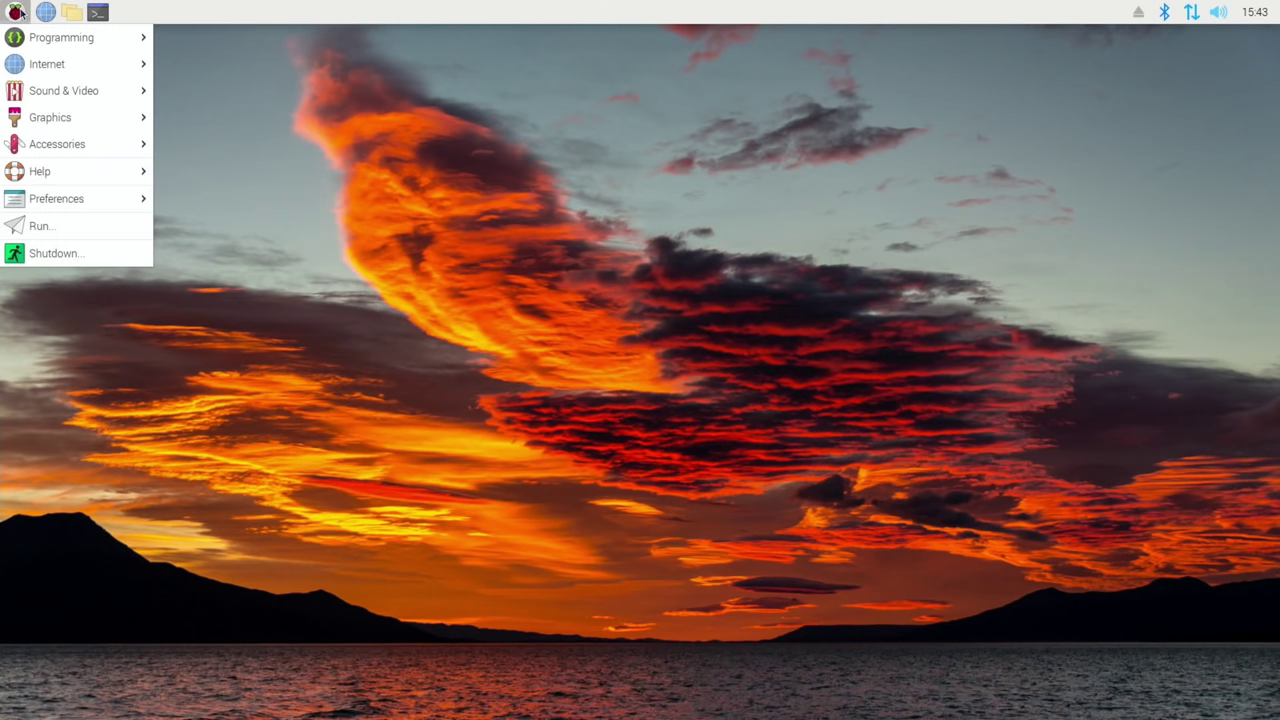
{"action": "left_click", "coordinate": [40, 254]}
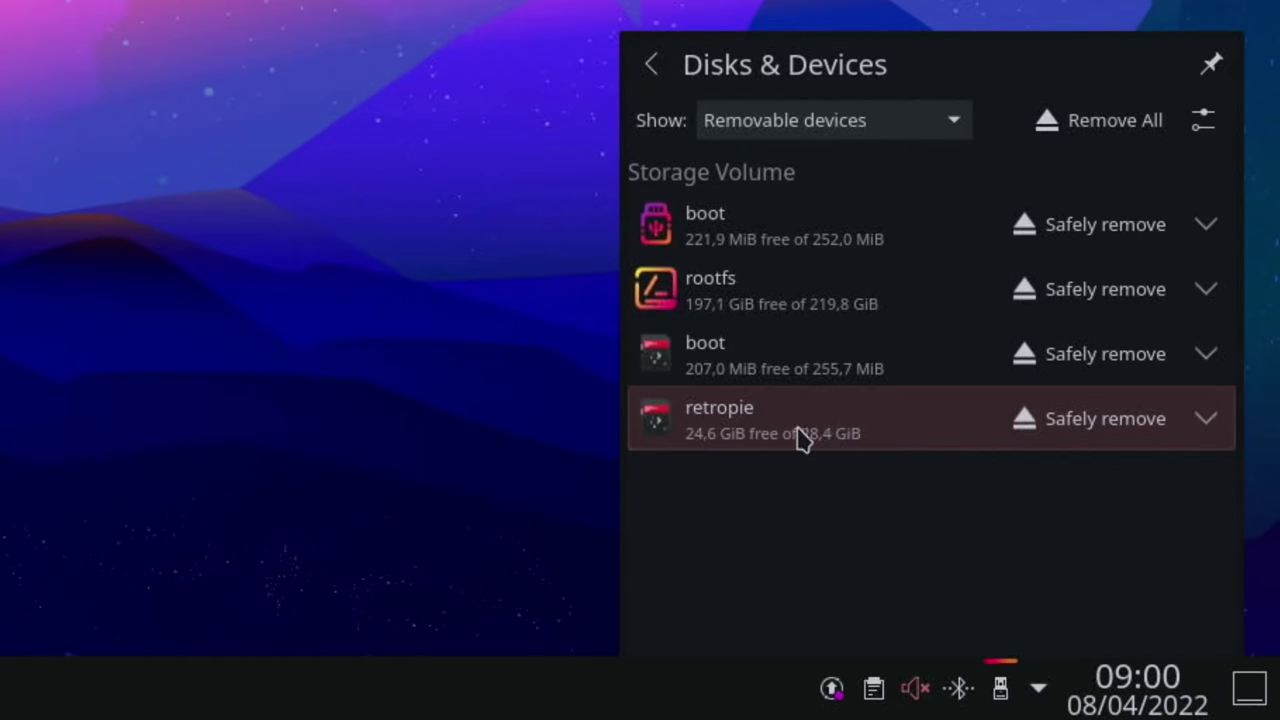
- Open the retropie volume tiled on the right, plus a second file-manager window at home
{"action": "left_click", "coordinate": [797, 430]}
{"action": "left_click", "coordinate": [752, 480]}
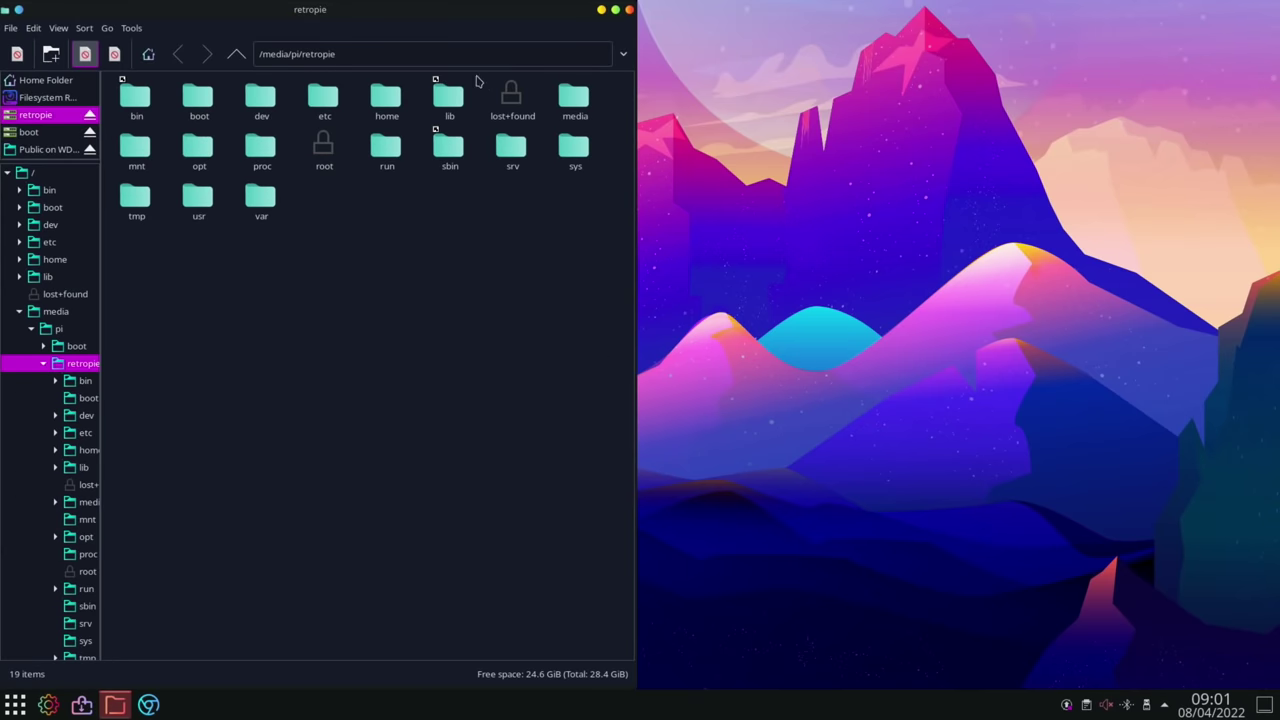
{"action": "left_click_drag", "start_coordinate": [448, 12], "coordinate": [1278, 290]}
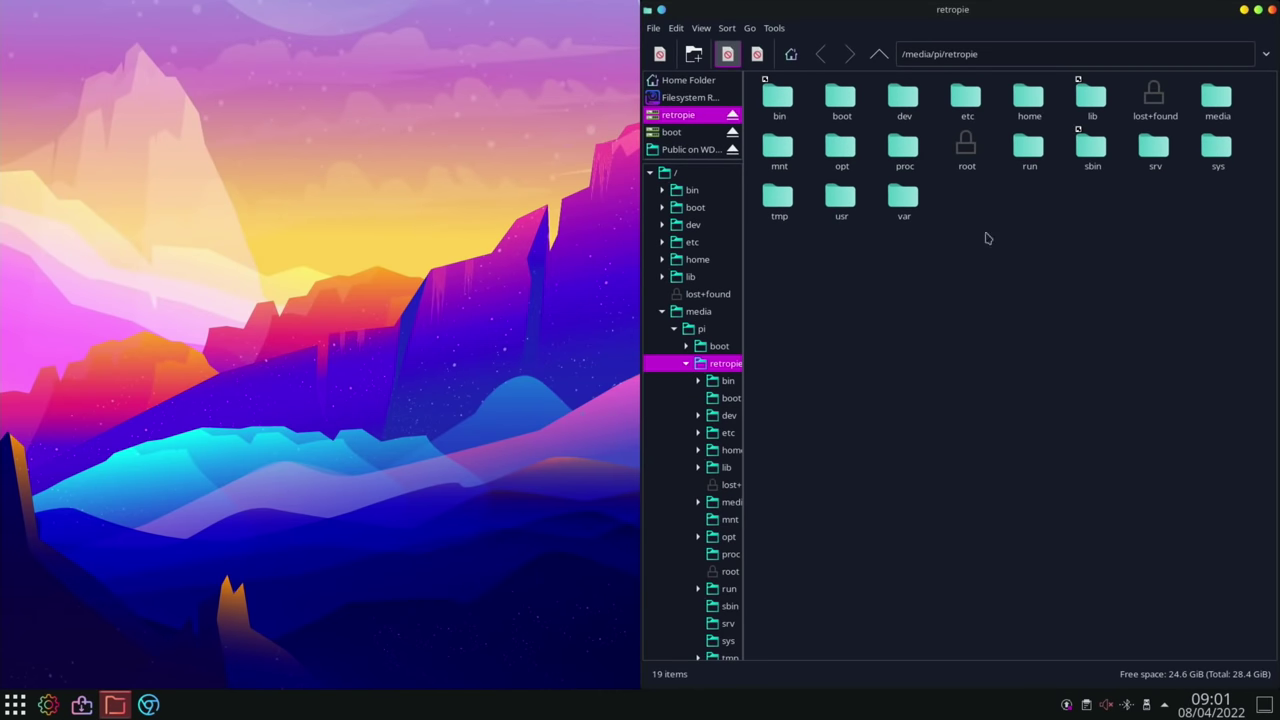
{"action": "right_click", "coordinate": [115, 706]}
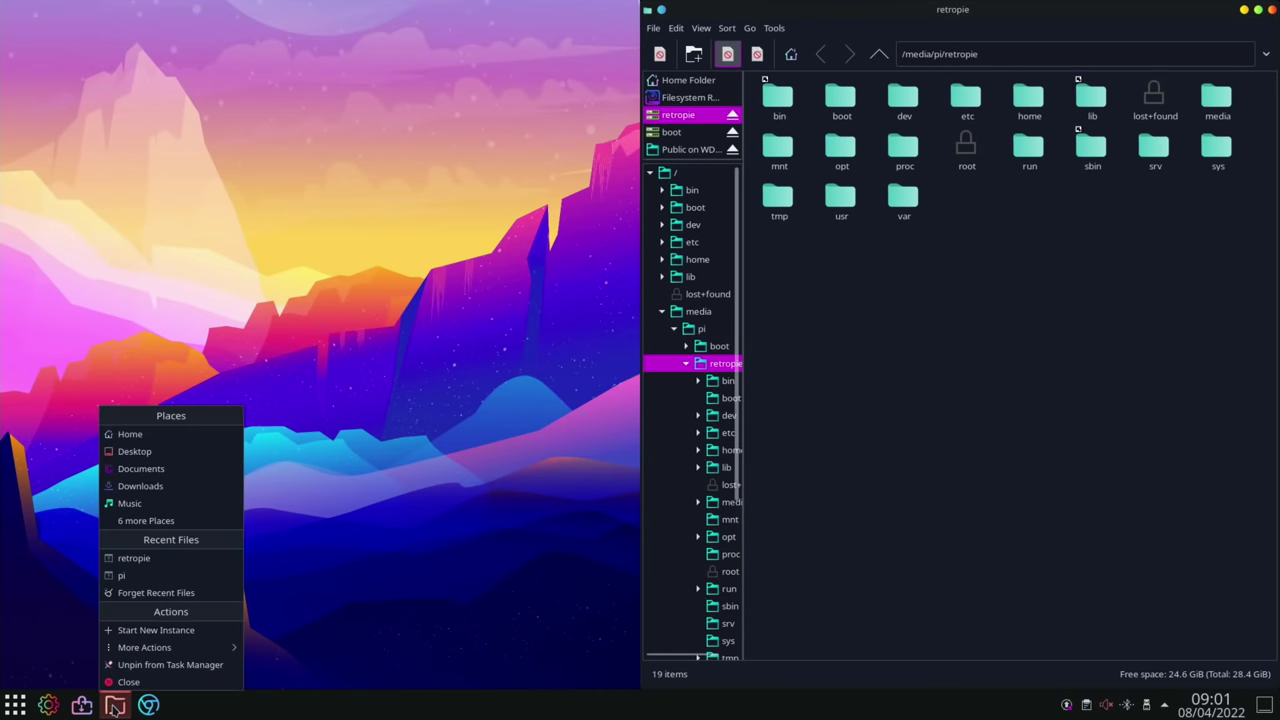
{"action": "left_click", "coordinate": [130, 434]}
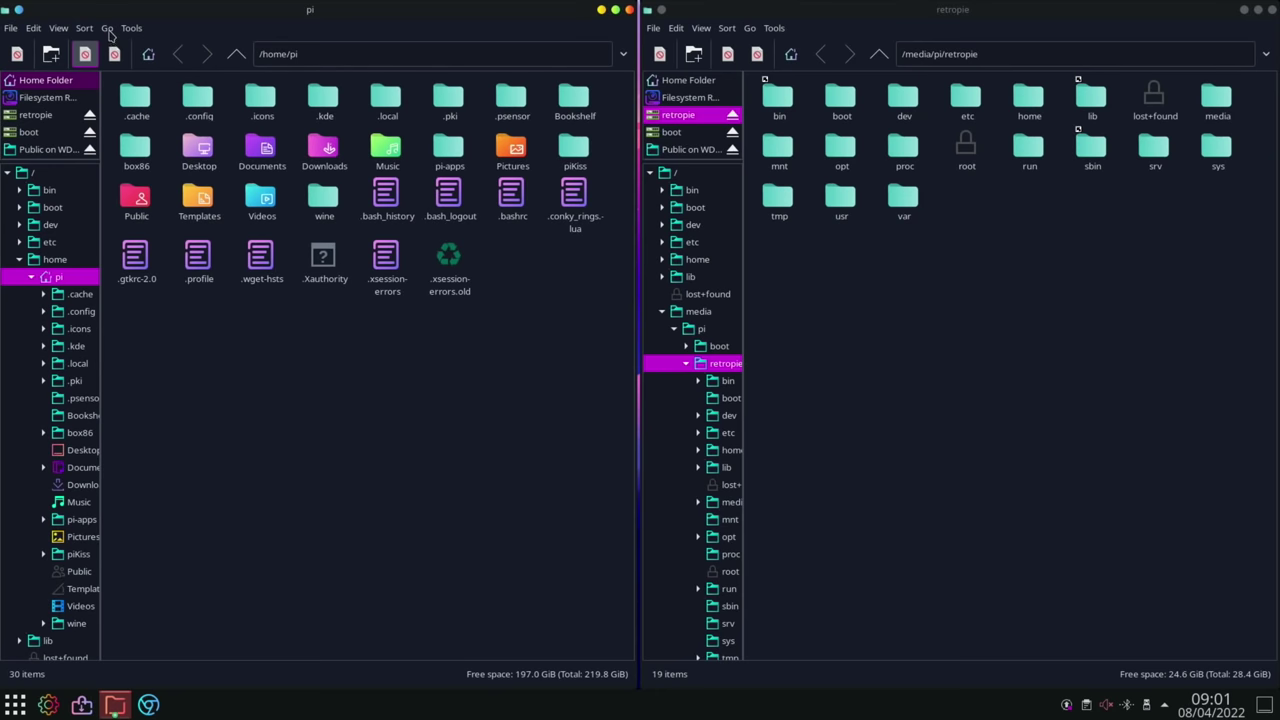
- Copy Sunset Riders.zip from WDMyCloud > Public > G A M I N G/roms/megadrive/S
{"action": "left_click", "coordinate": [108, 29]}
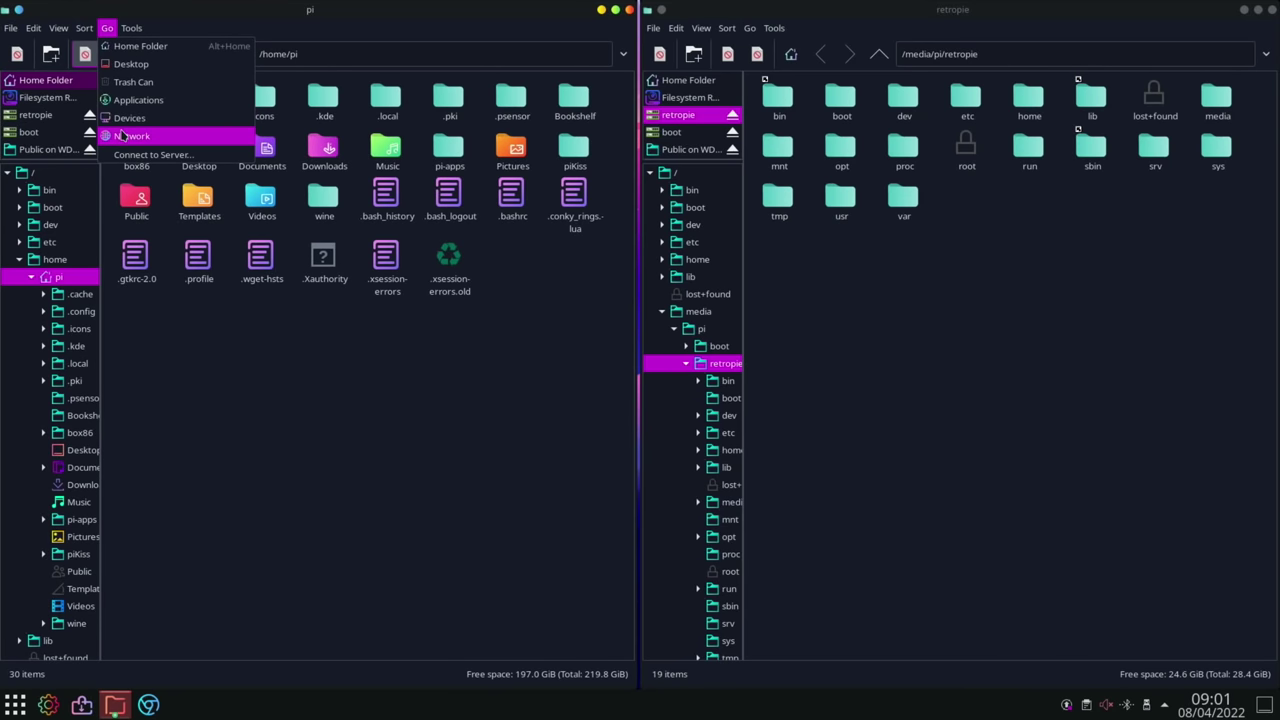
{"action": "left_click", "coordinate": [120, 135]}
{"action": "double_click", "coordinate": [140, 100]}
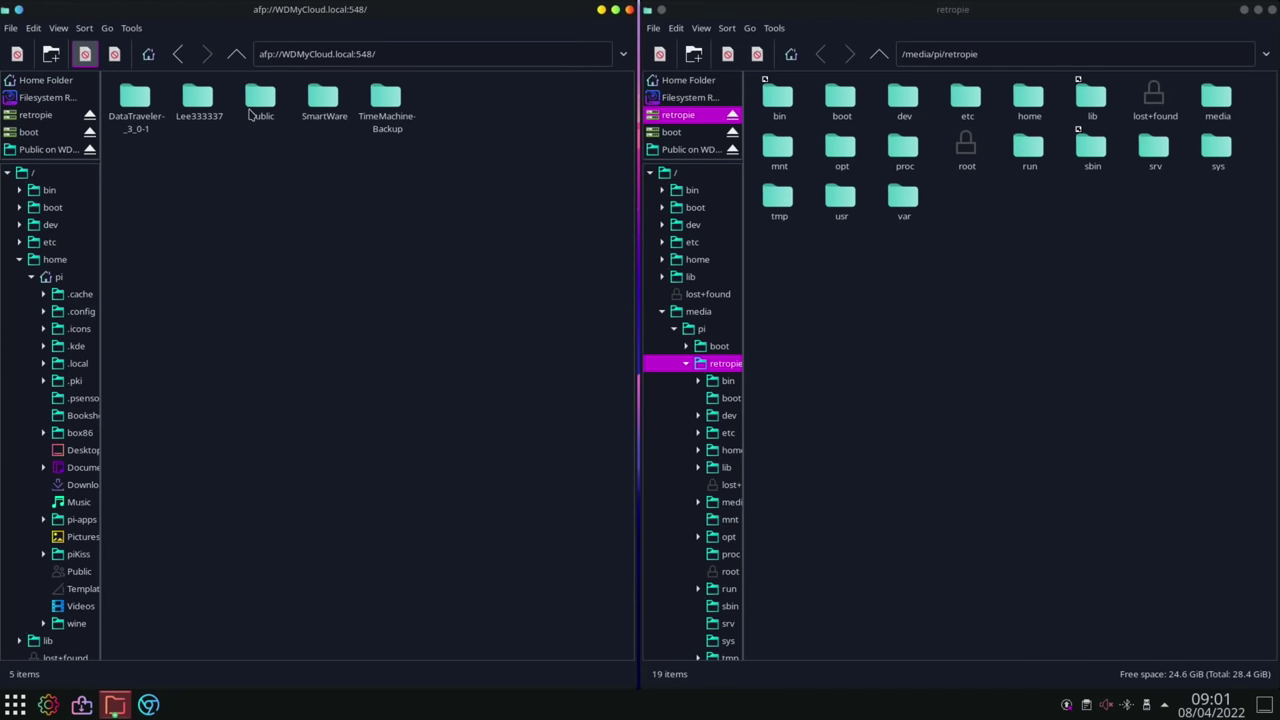
{"action": "double_click", "coordinate": [250, 113]}
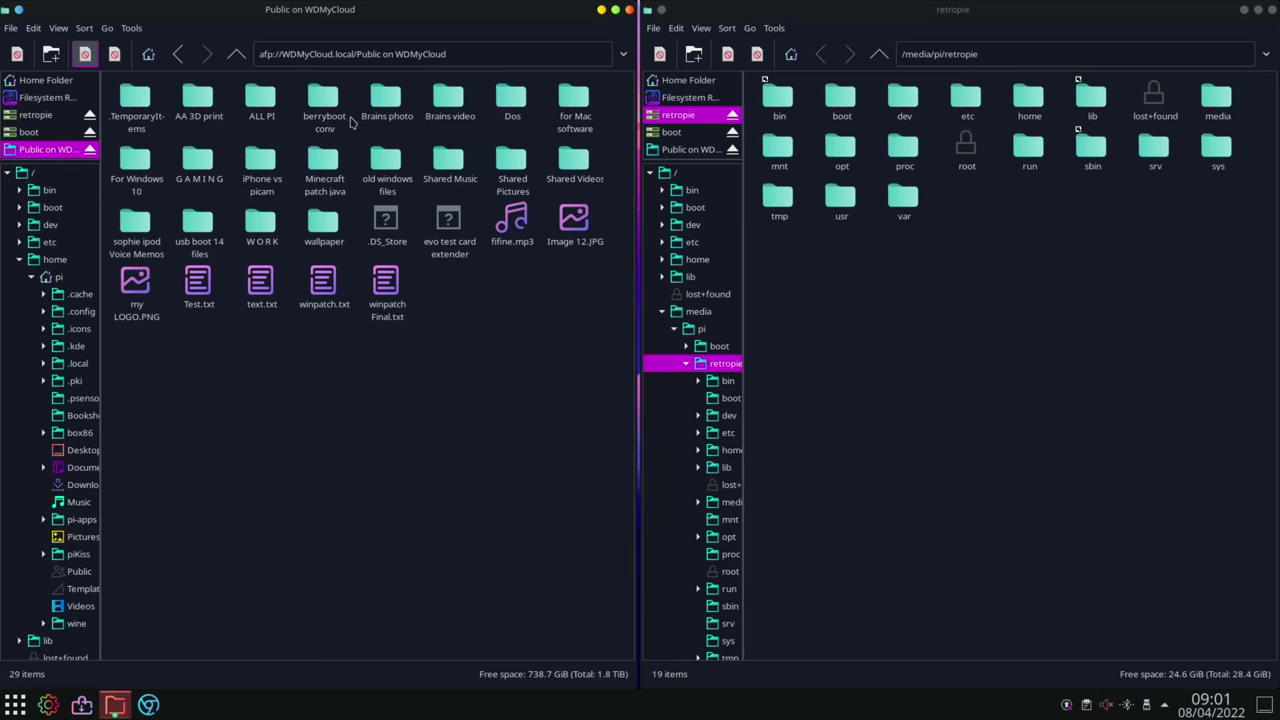
{"action": "double_click", "coordinate": [208, 157]}
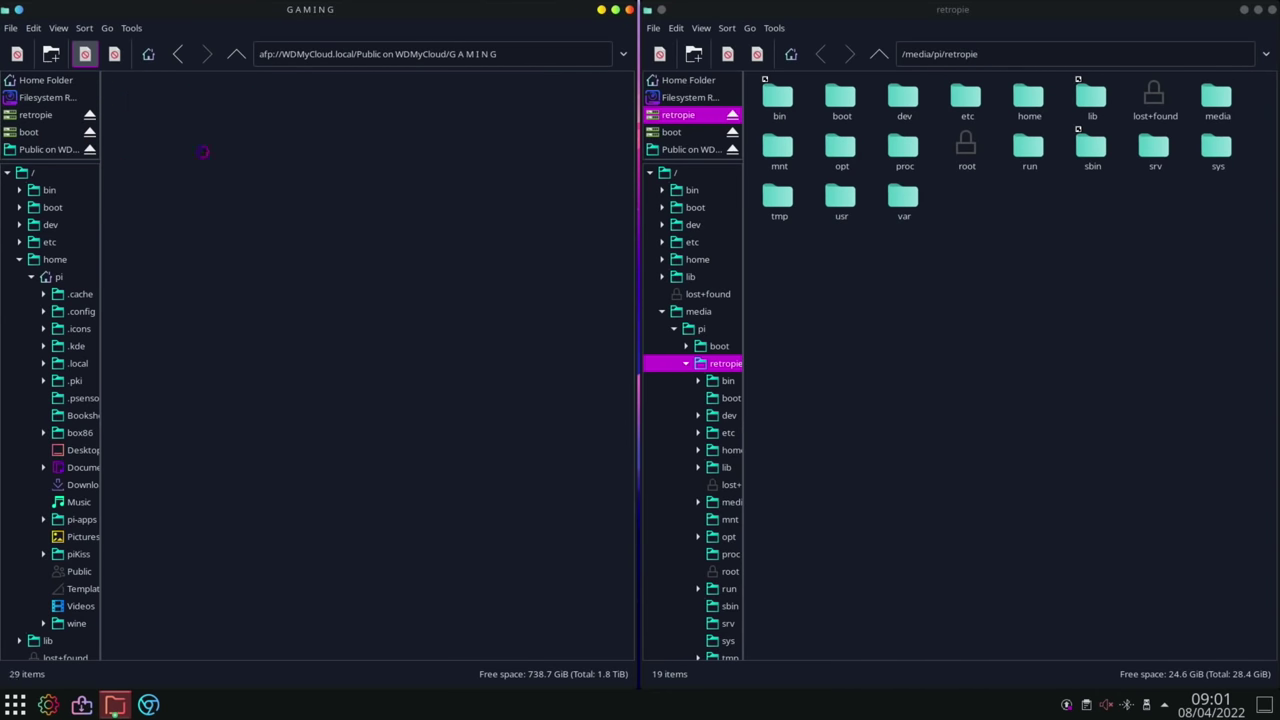
{"action": "double_click", "coordinate": [510, 106]}
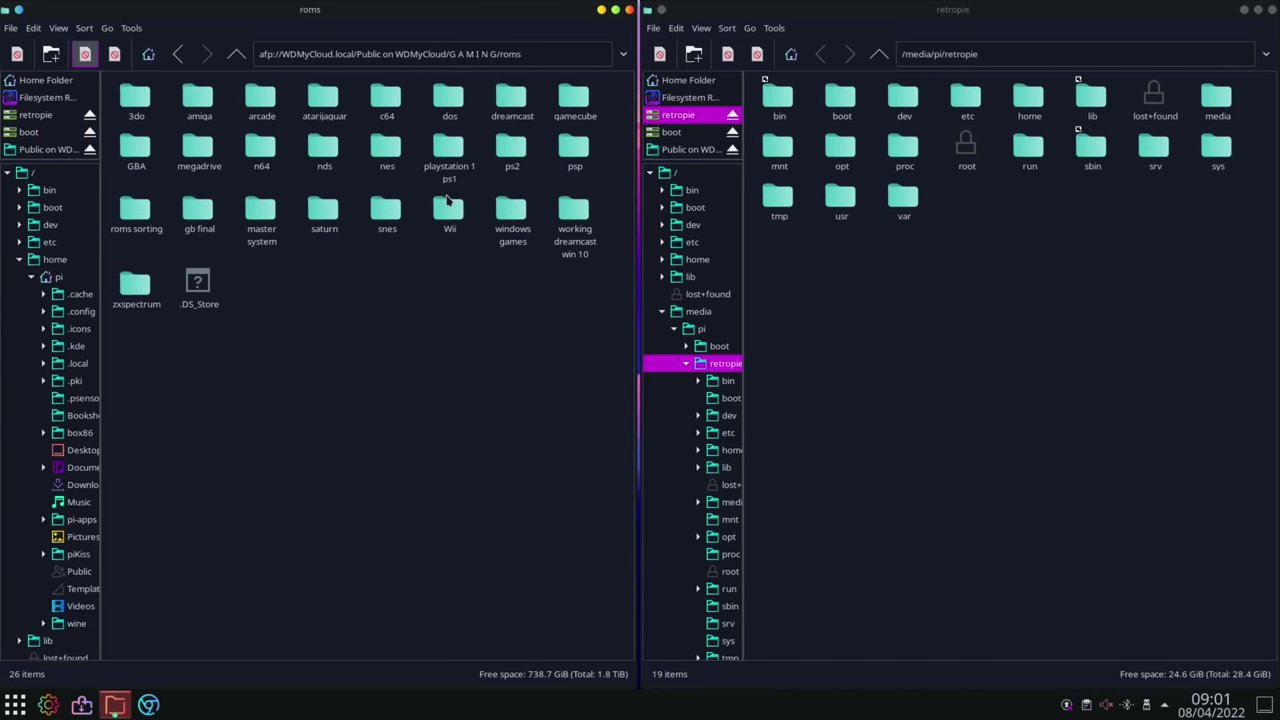
{"action": "double_click", "coordinate": [198, 149]}
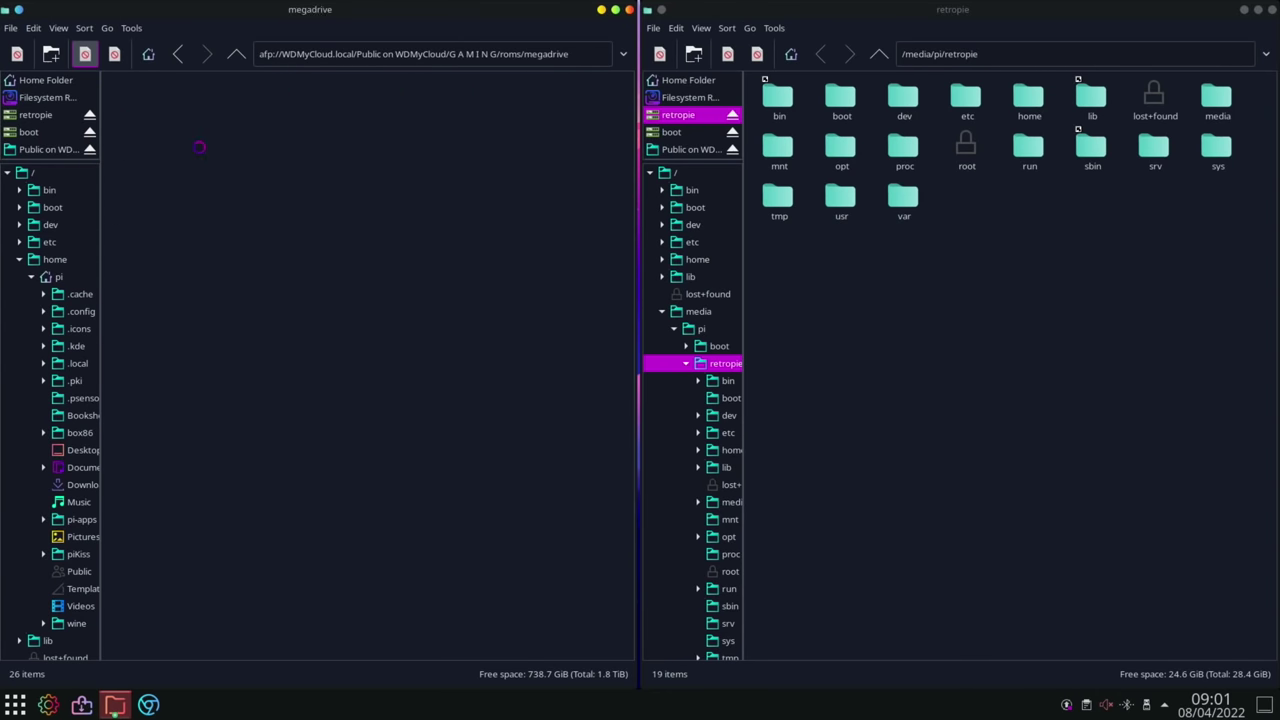
{"action": "double_click", "coordinate": [395, 210]}
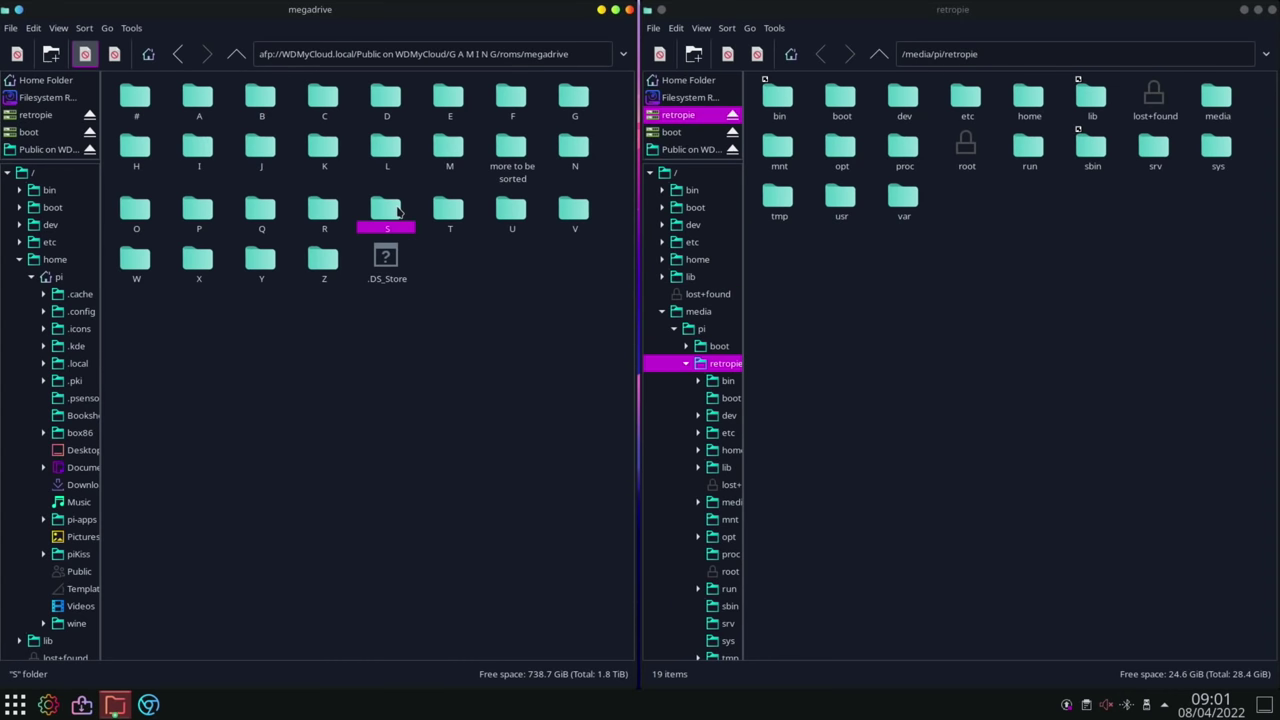
{"action": "scroll", "coordinate": [346, 290], "scroll_direction": "down", "scroll_amount": 6}
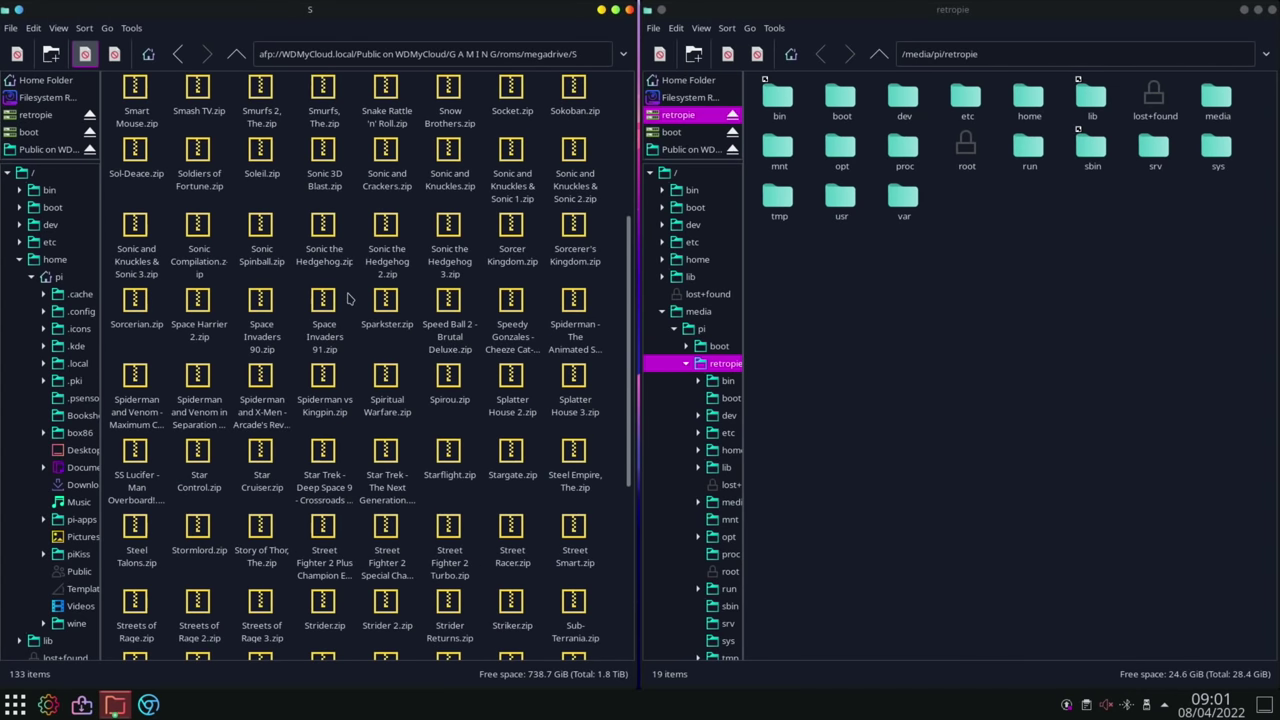
{"action": "right_click", "coordinate": [199, 364]}
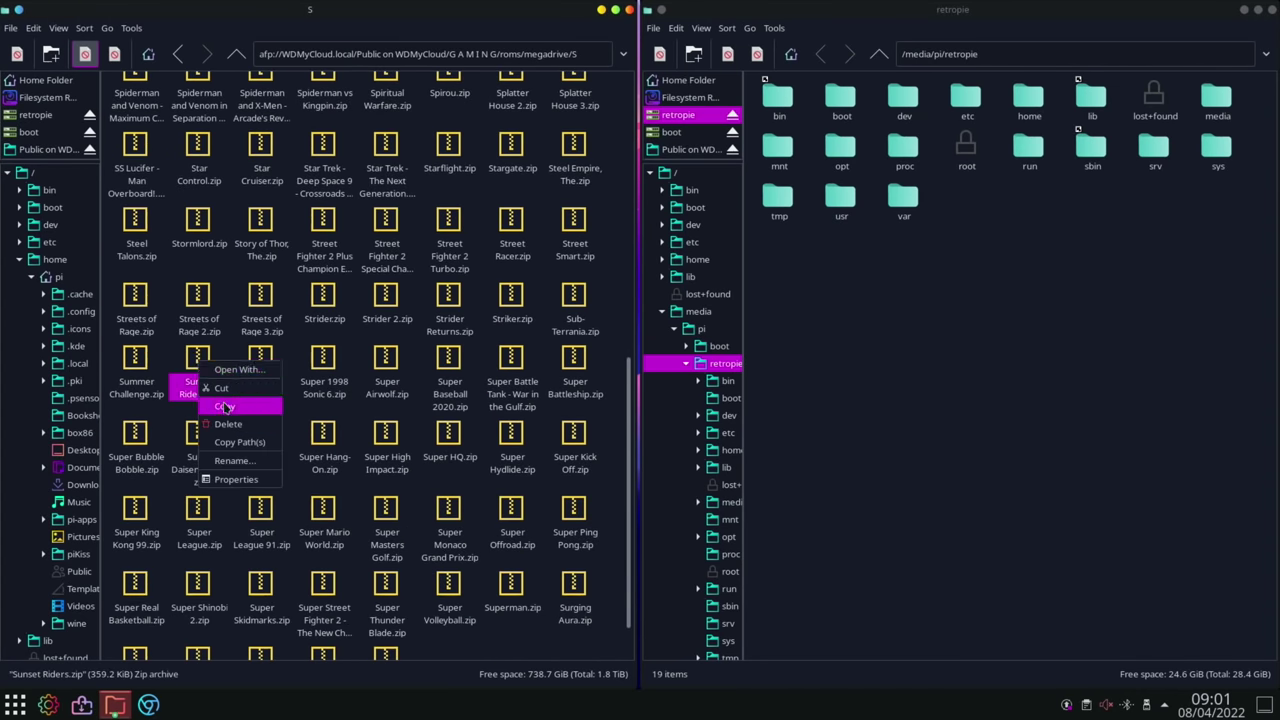
{"action": "left_click", "coordinate": [224, 406]}
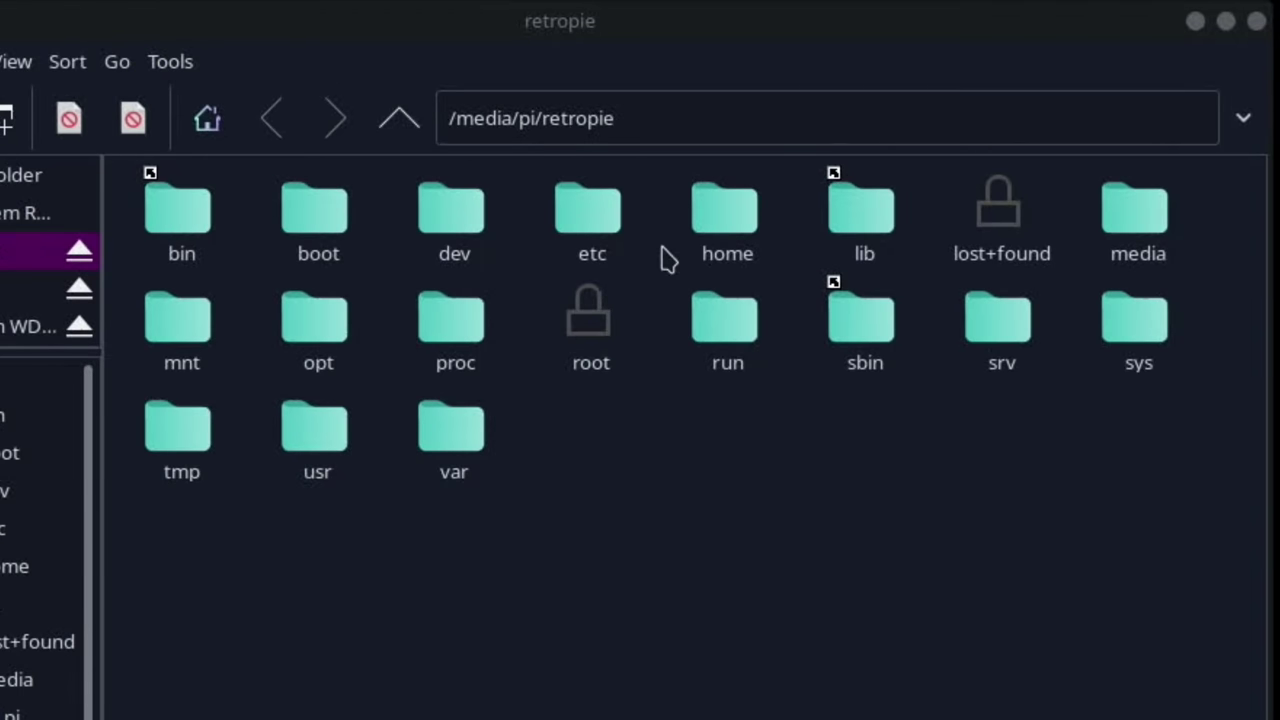
- Paste Sunset Riders.zip into home/pi/RetroPie/roms/megadrive on the retropie volume
{"action": "double_click", "coordinate": [748, 222]}
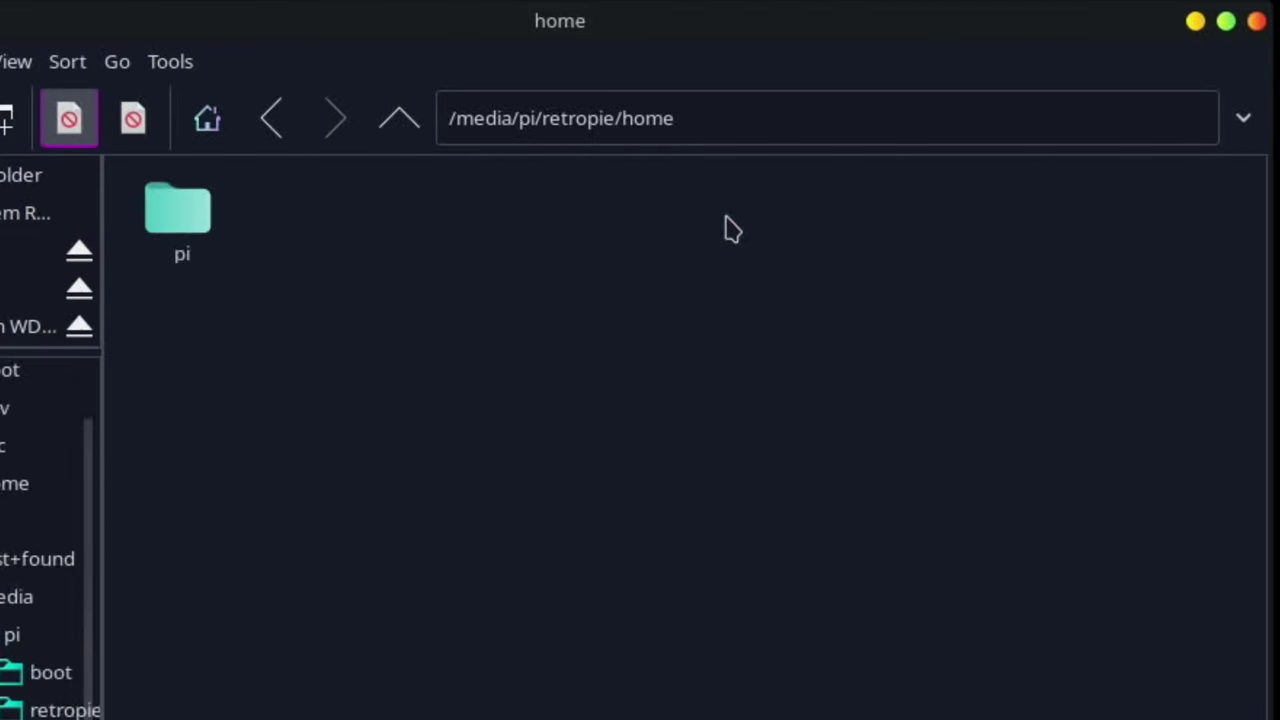
{"action": "double_click", "coordinate": [212, 248]}
{"action": "double_click", "coordinate": [850, 238]}
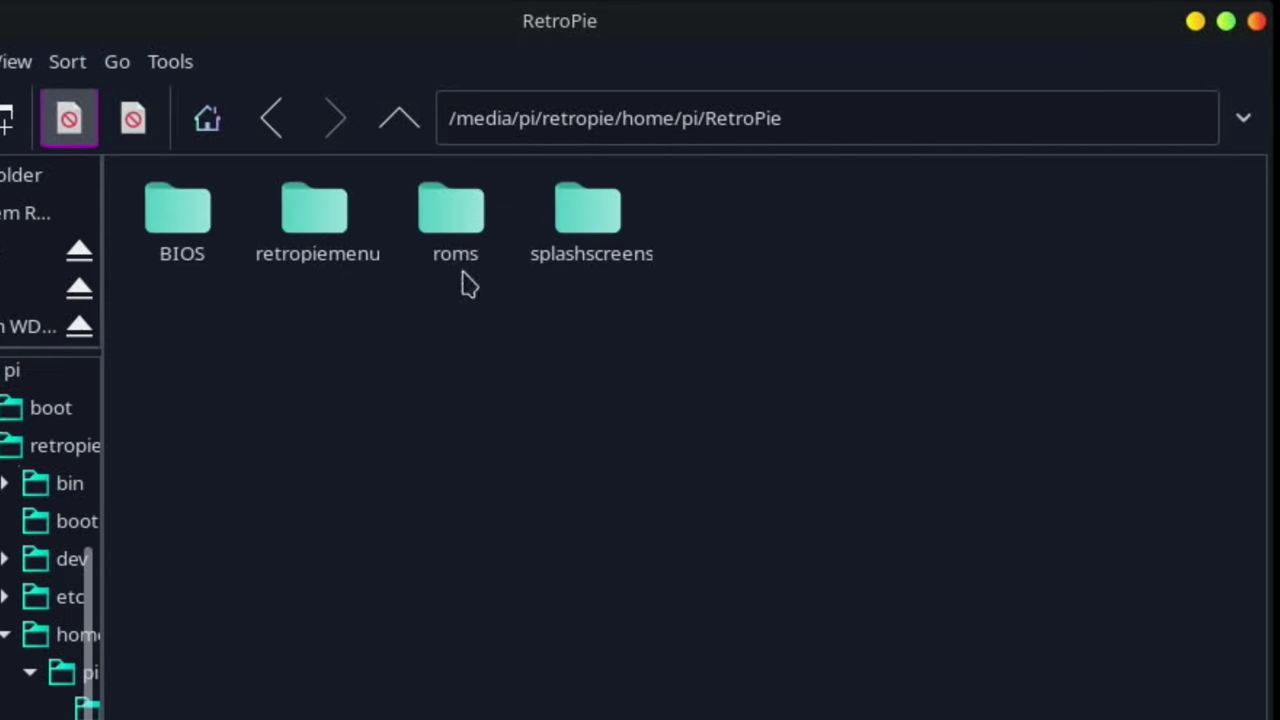
{"action": "double_click", "coordinate": [437, 222]}
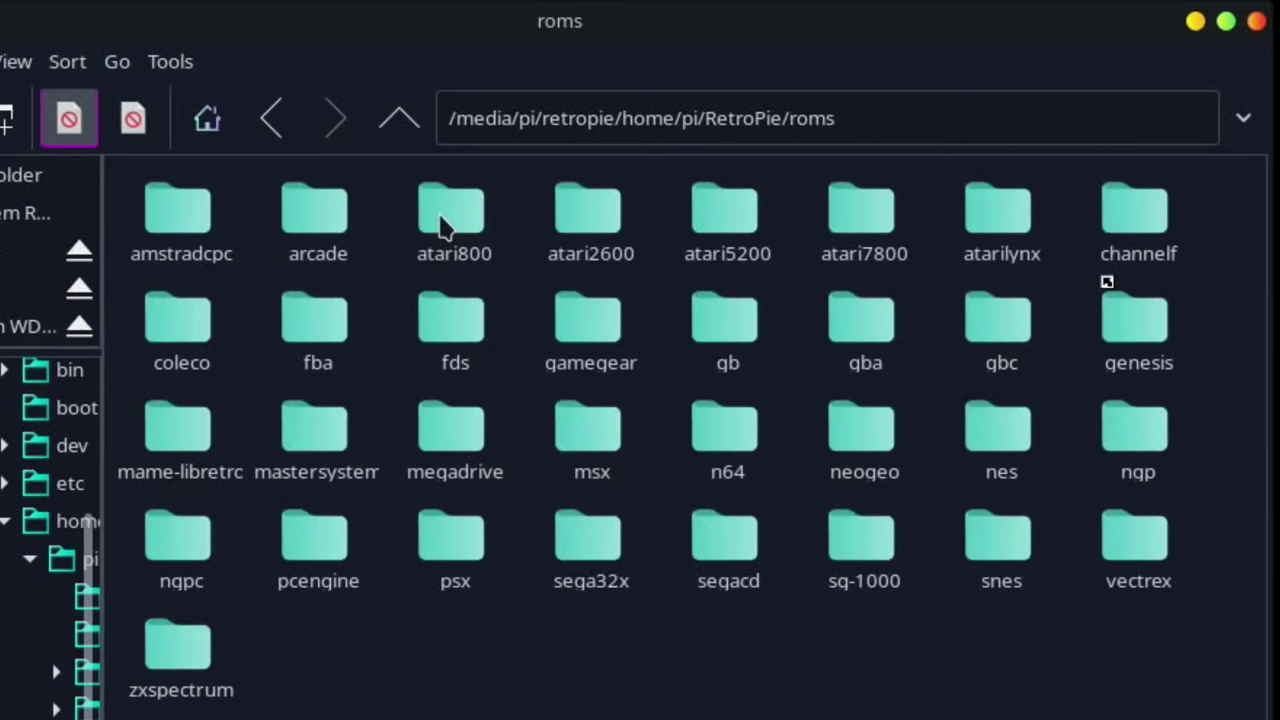
{"action": "double_click", "coordinate": [450, 450]}
{"action": "right_click", "coordinate": [464, 489]}
{"action": "left_click", "coordinate": [520, 589]}
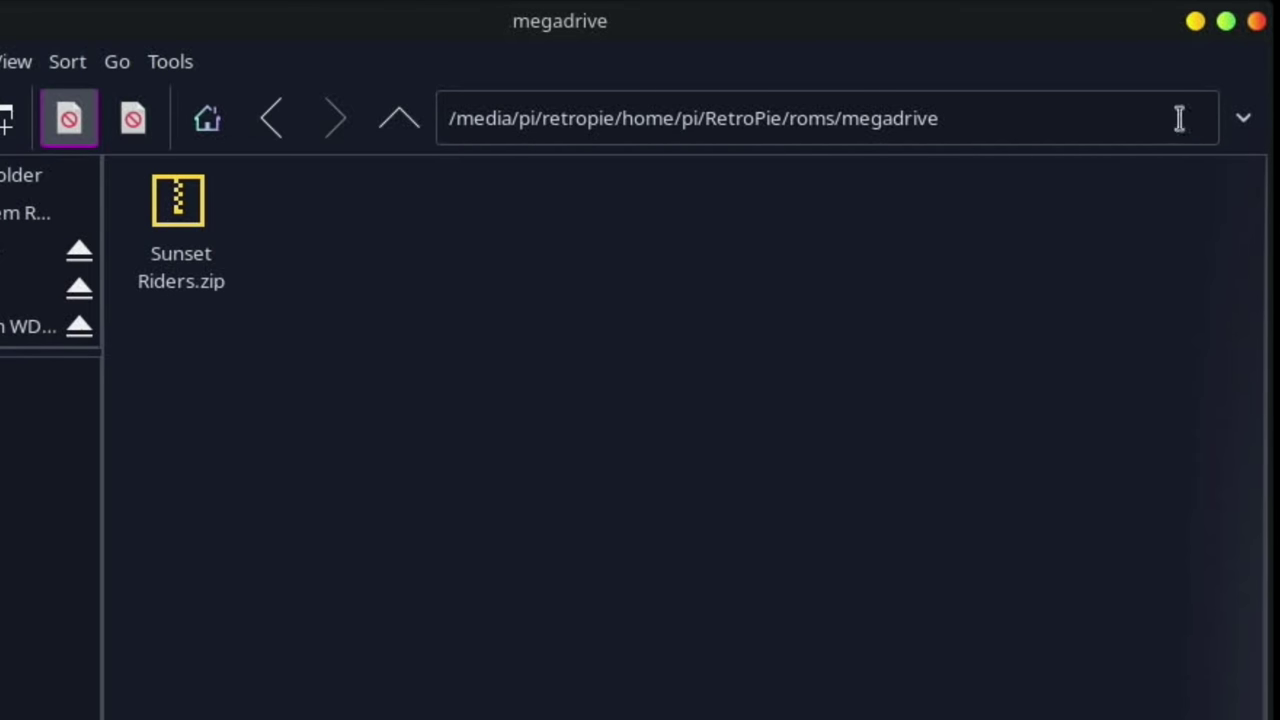
{"action": "left_click", "coordinate": [1257, 27]}
- Close the last file-manager window and leave the desktop session for RetroPie
{"action": "left_click", "coordinate": [634, 14]}
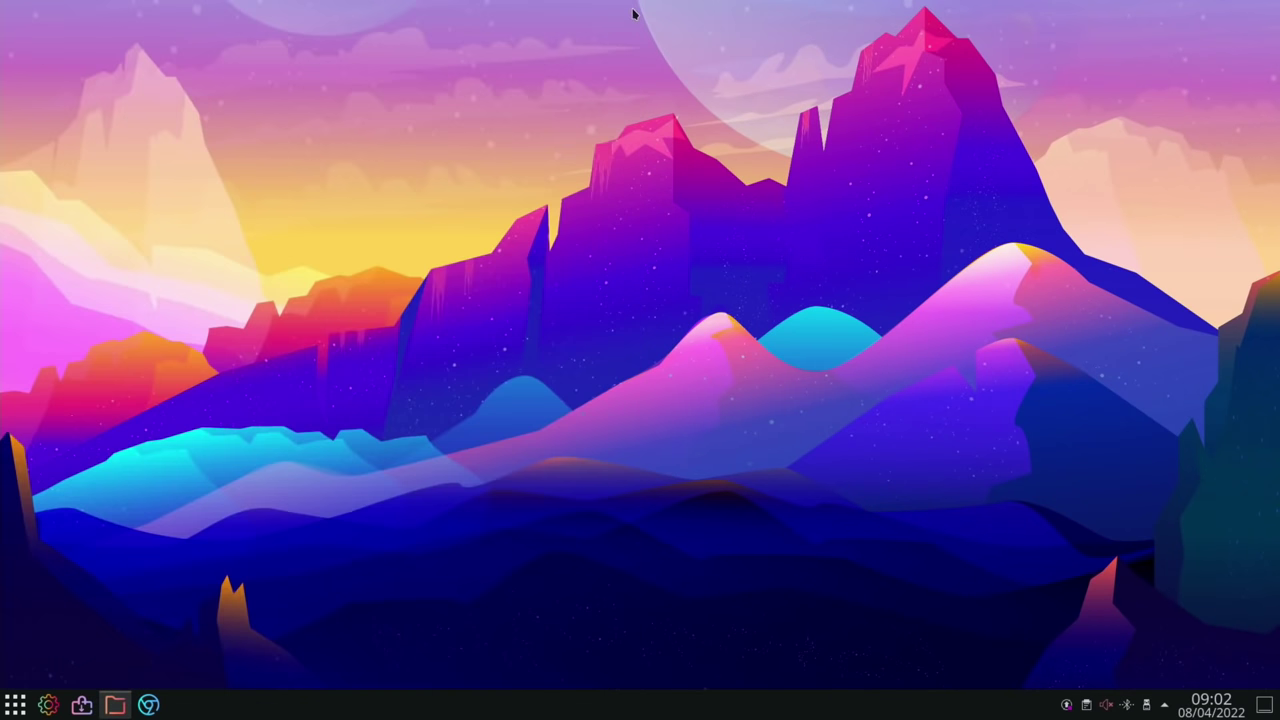
{"action": "left_click", "coordinate": [18, 700]}
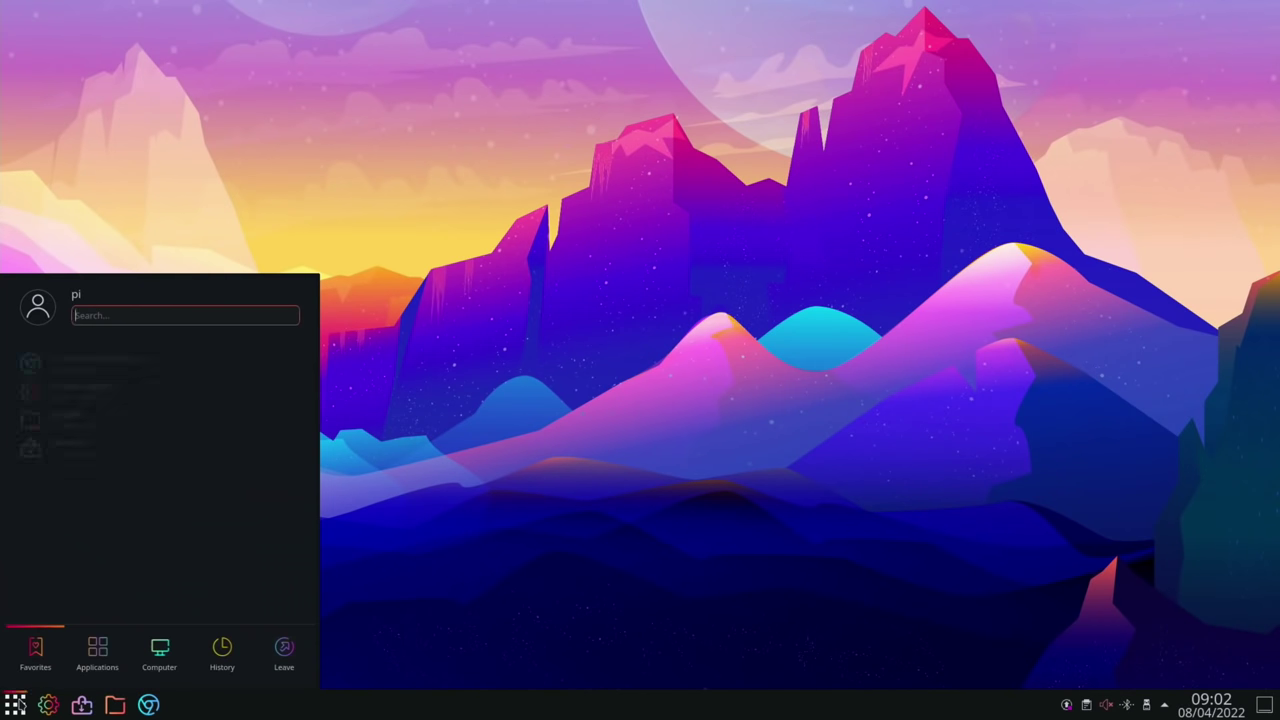
{"action": "mouse_move", "coordinate": [283, 651]}
{"action": "left_click", "coordinate": [86, 506]}
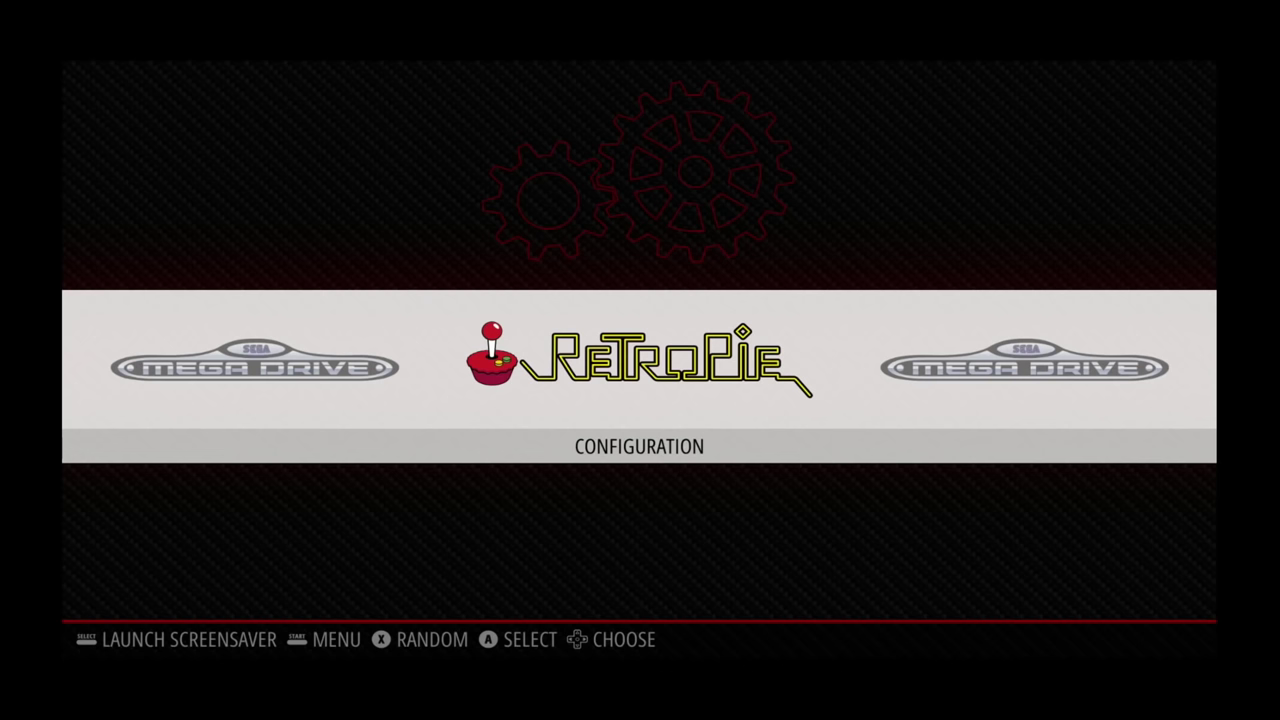
{"action": "key", "text": "Left"}
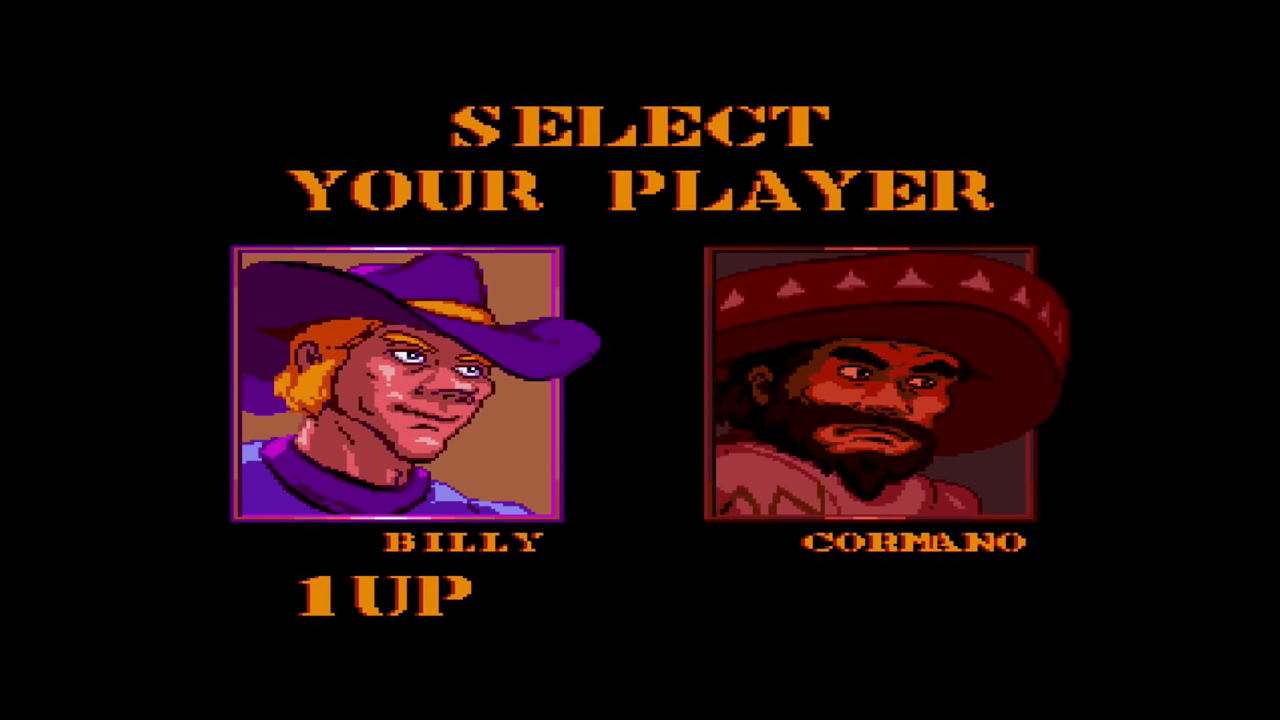
- Start Sunset Riders as Billy and pause partway through the first stage
{"action": "key", "text": "Return"}
{"action": "key", "text": "Right"}
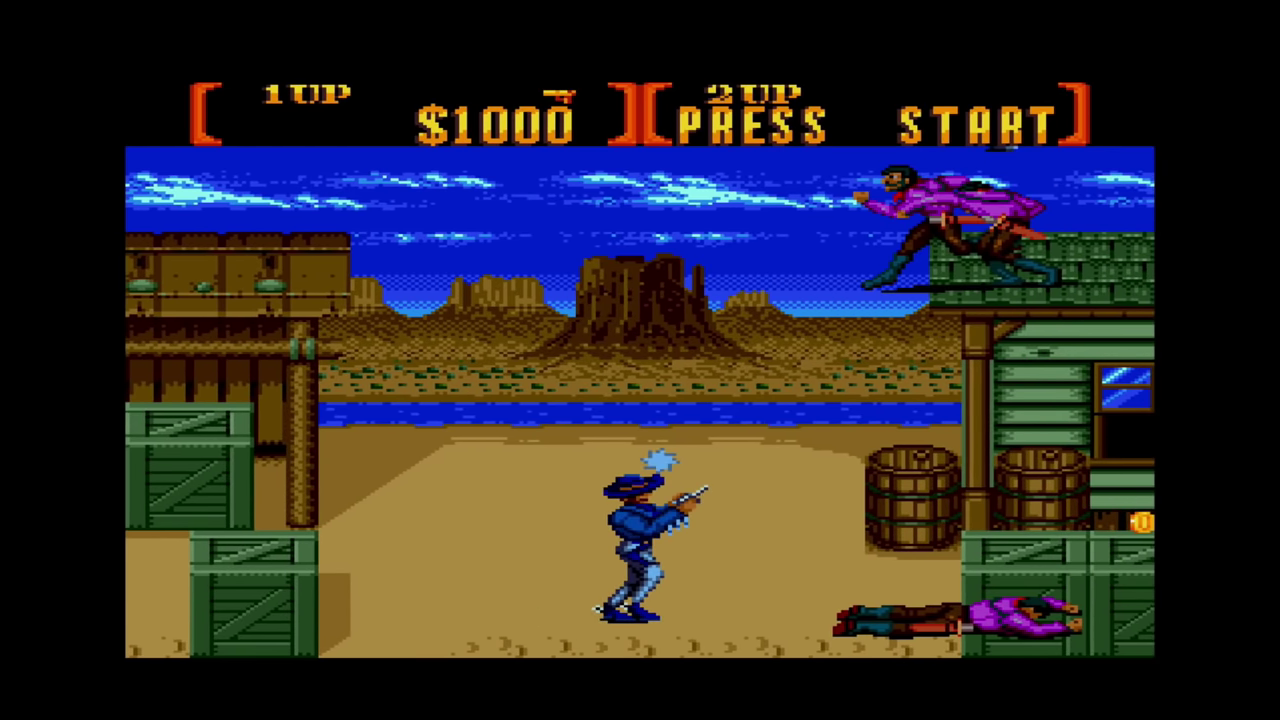
{"action": "key", "text": "Return"}
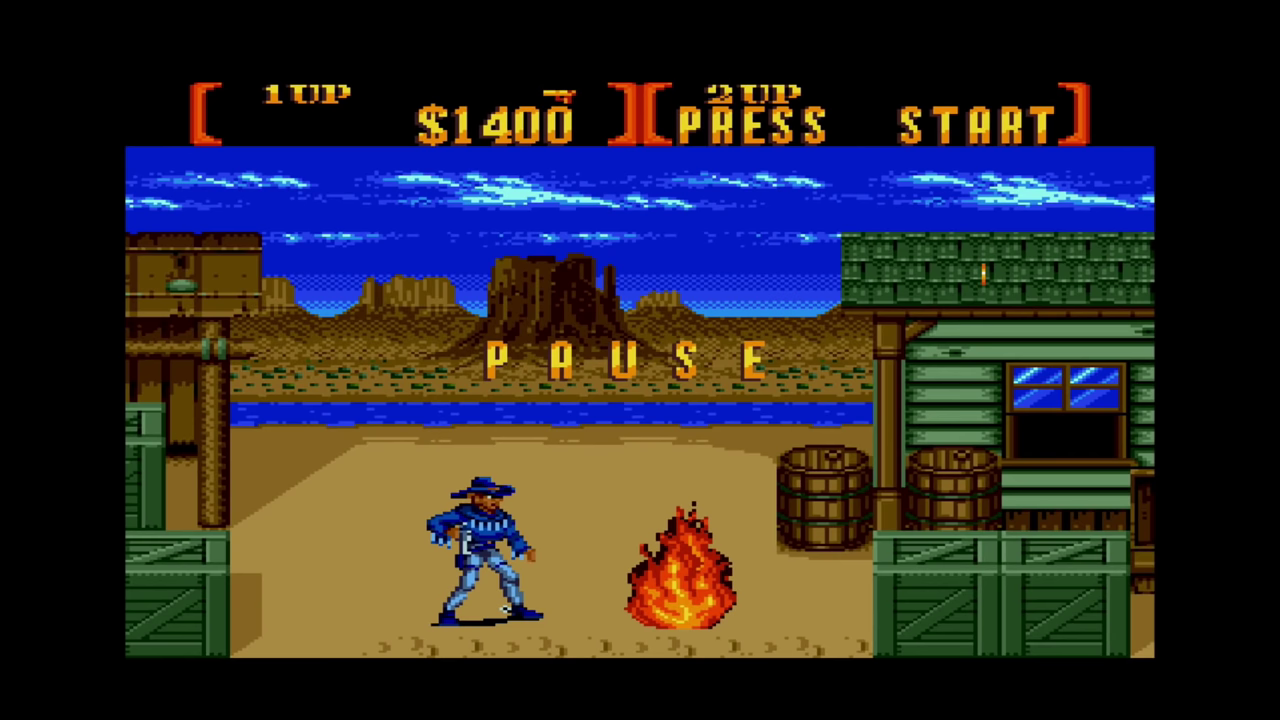
- Exit Sunset Riders and launch RetroPie Setup from the RetroPie options
{"action": "key", "text": "Escape"}
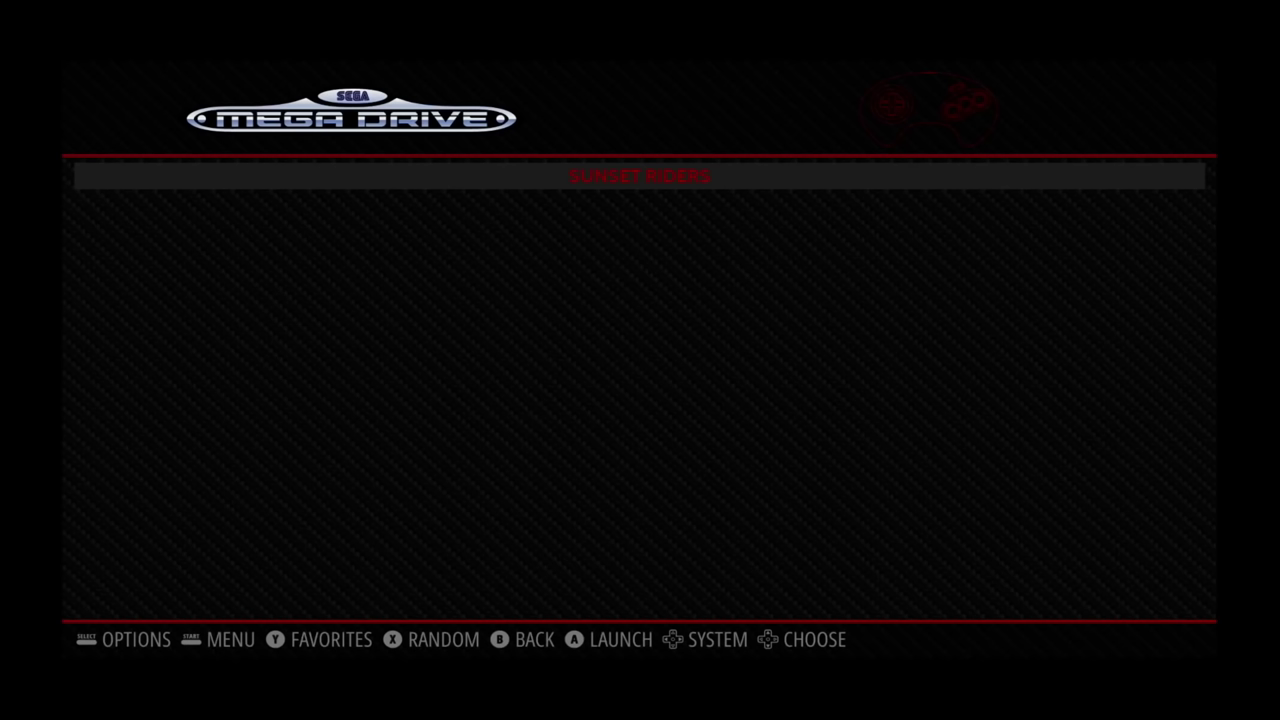
{"action": "key", "text": "Return"}
{"action": "key", "text": "Down"}
{"action": "key", "text": "Down"}
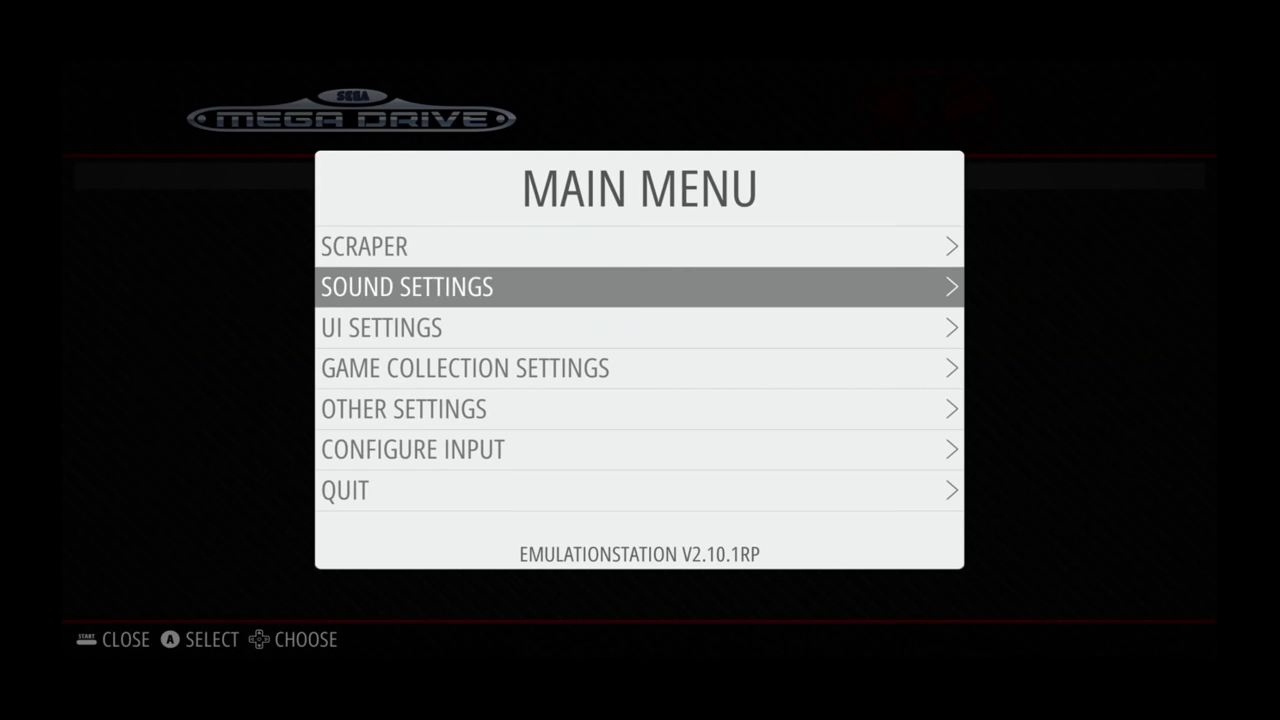
{"action": "key", "text": "Return"}
{"action": "key", "text": "Down"}
{"action": "key", "text": "Down"}
{"action": "key", "text": "Down"}
{"action": "key", "text": "Down"}
{"action": "key", "text": "Down"}
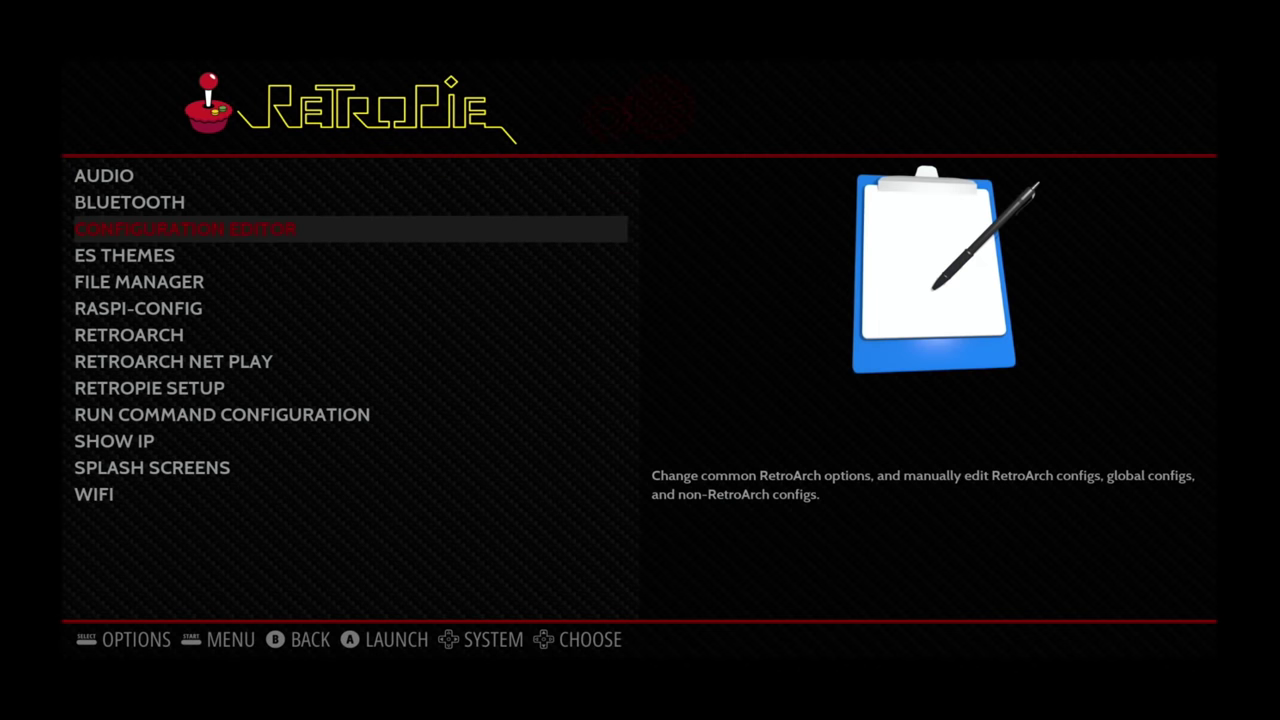
{"action": "key", "text": "Down"}
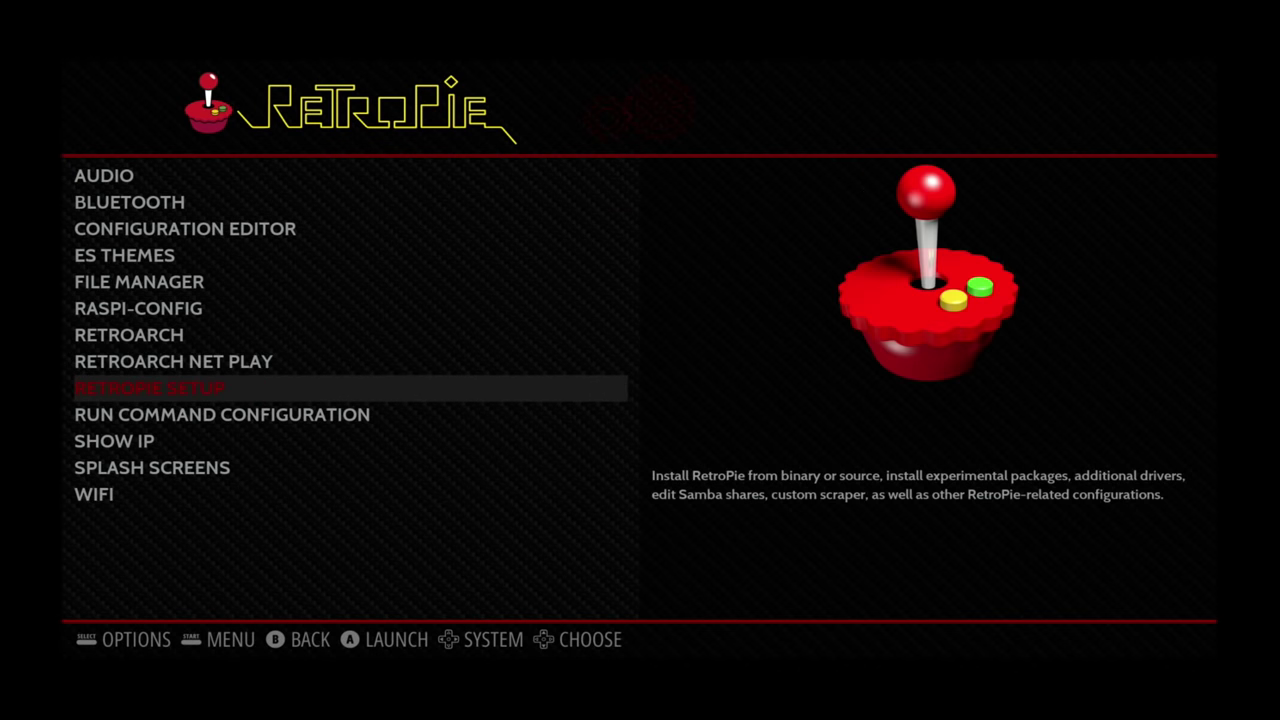
{"action": "key", "text": "Return"}
{"action": "key", "text": "Down"}
{"action": "key", "text": "Down"}
{"action": "key", "text": "Down"}
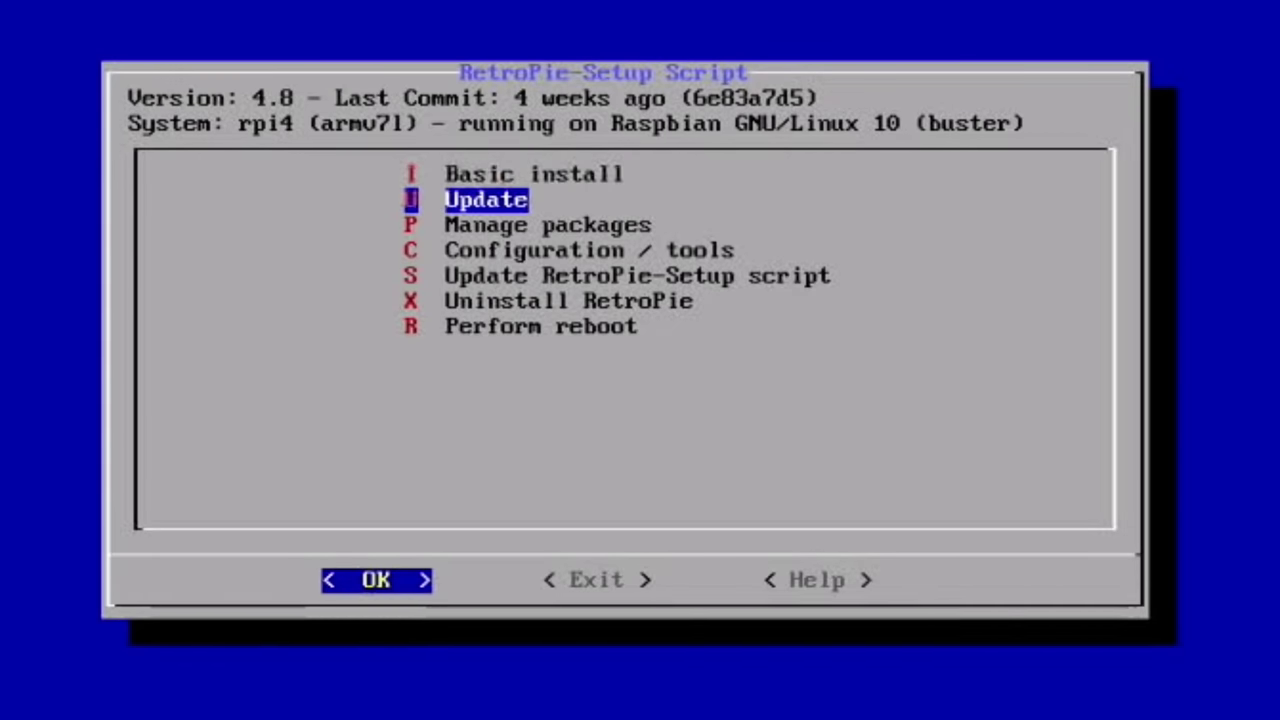
- Install the RetroHursty69/magazinemadness theme via Configuration / tools > esthemes
{"action": "key", "text": "Return"}
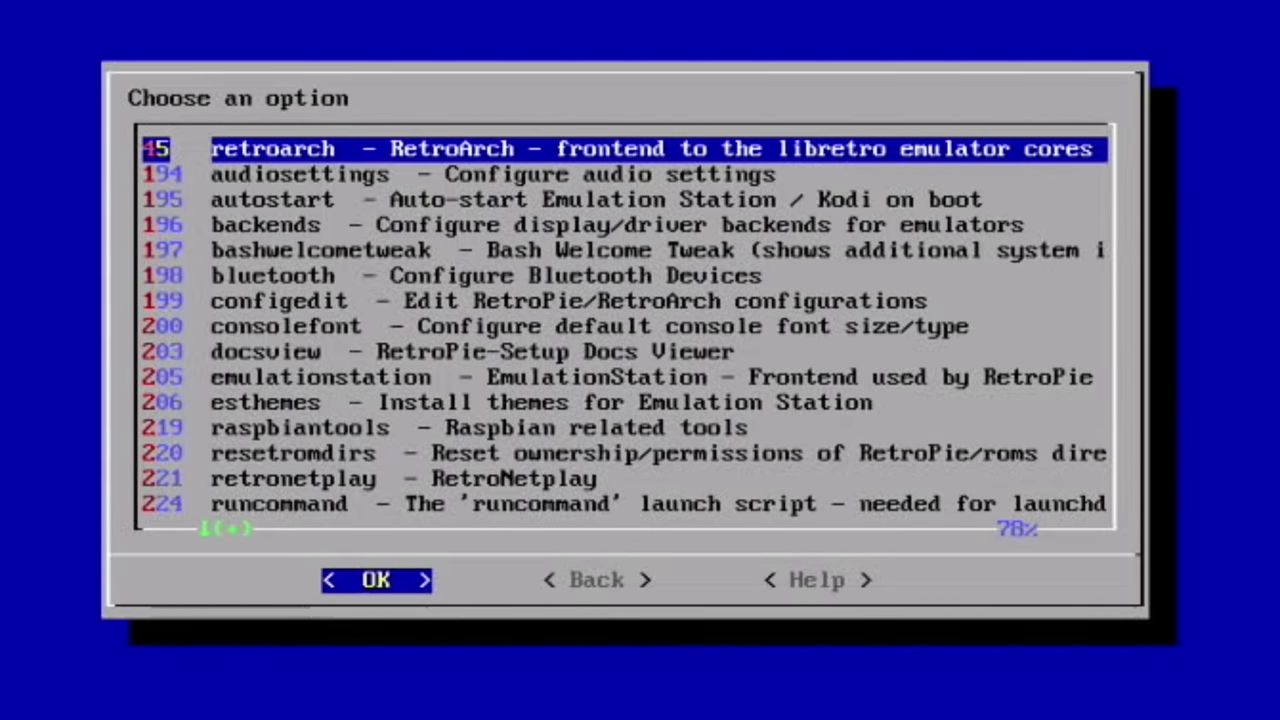
{"action": "key", "text": "Down"}
{"action": "key", "text": "Down"}
{"action": "key", "text": "Down"}
{"action": "key", "text": "Down"}
{"action": "key", "text": "Down"}
{"action": "key", "text": "Down"}
{"action": "key", "text": "Down"}
{"action": "key", "text": "Down"}
{"action": "key", "text": "Down"}
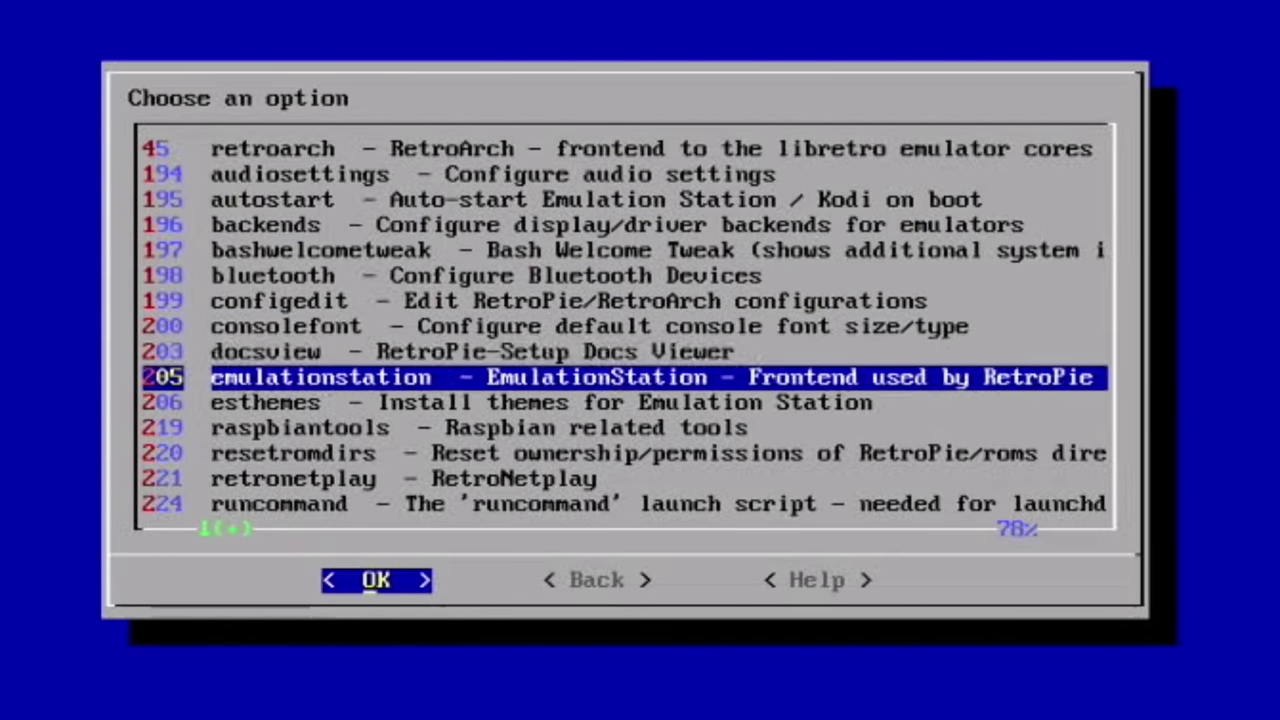
{"action": "key", "text": "Down"}
{"action": "key", "text": "Return"}
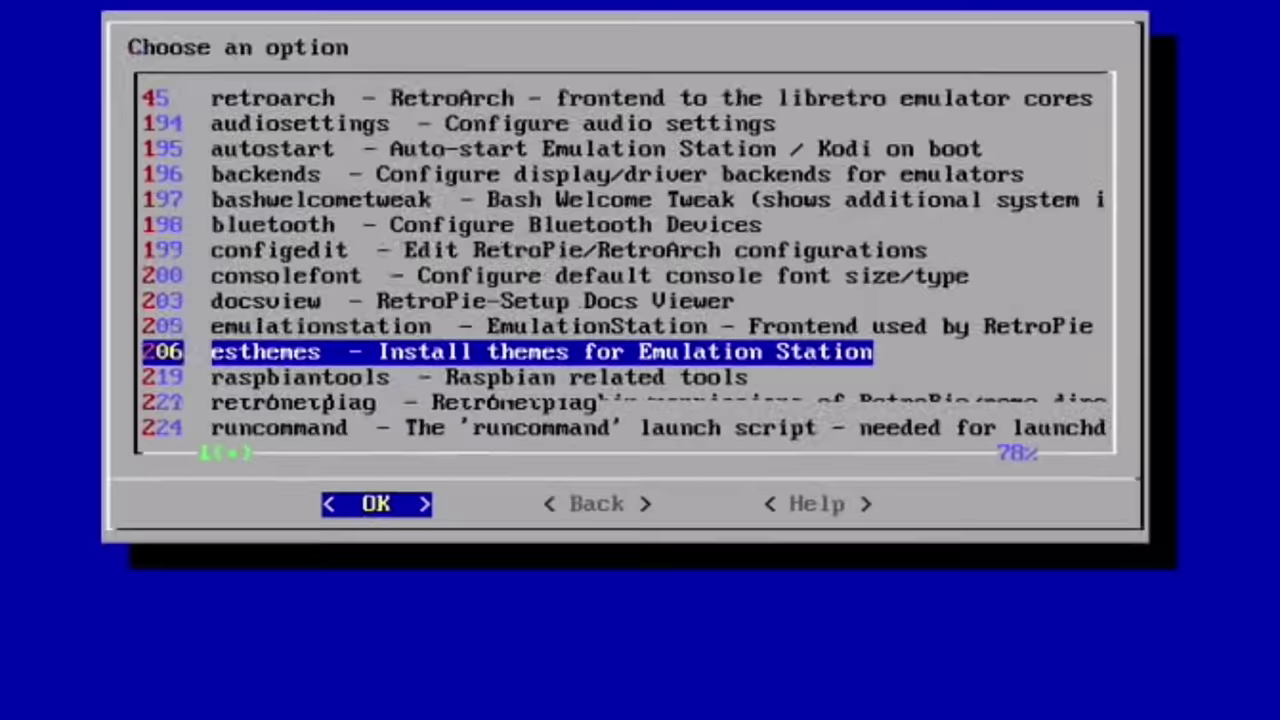
{"action": "key", "text": "8"}
{"action": "key", "text": "8"}
{"action": "key", "text": "Up"}
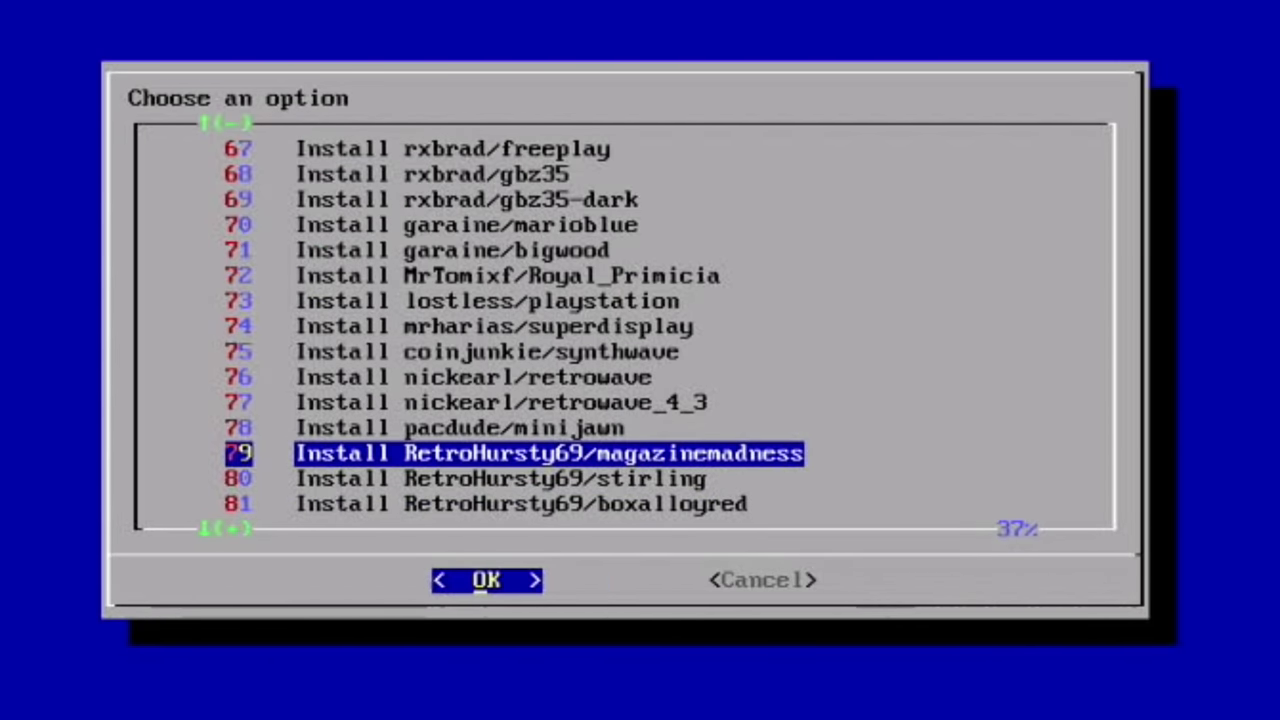
{"action": "key", "text": "Return"}
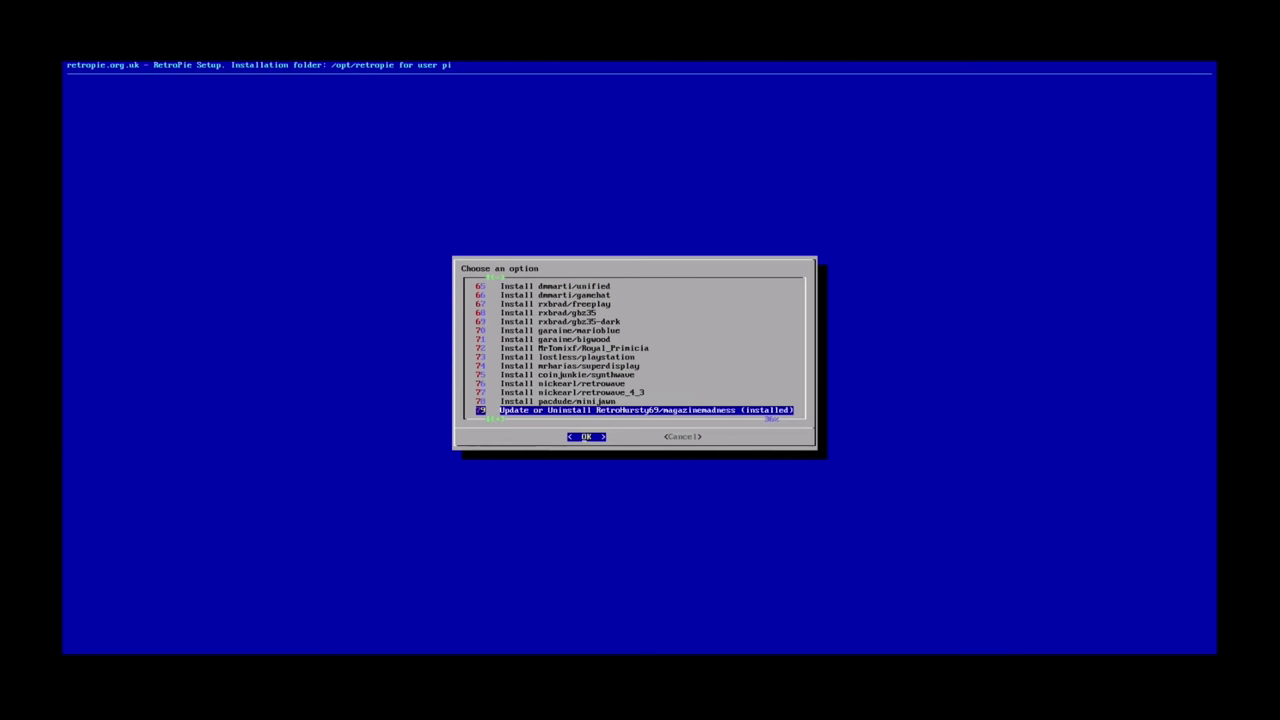
- Leave the theme list and exit RetroPie Setup back to EmulationStation
{"action": "key", "text": "Right"}
{"action": "key", "text": "Return"}
{"action": "key", "text": "Return"}
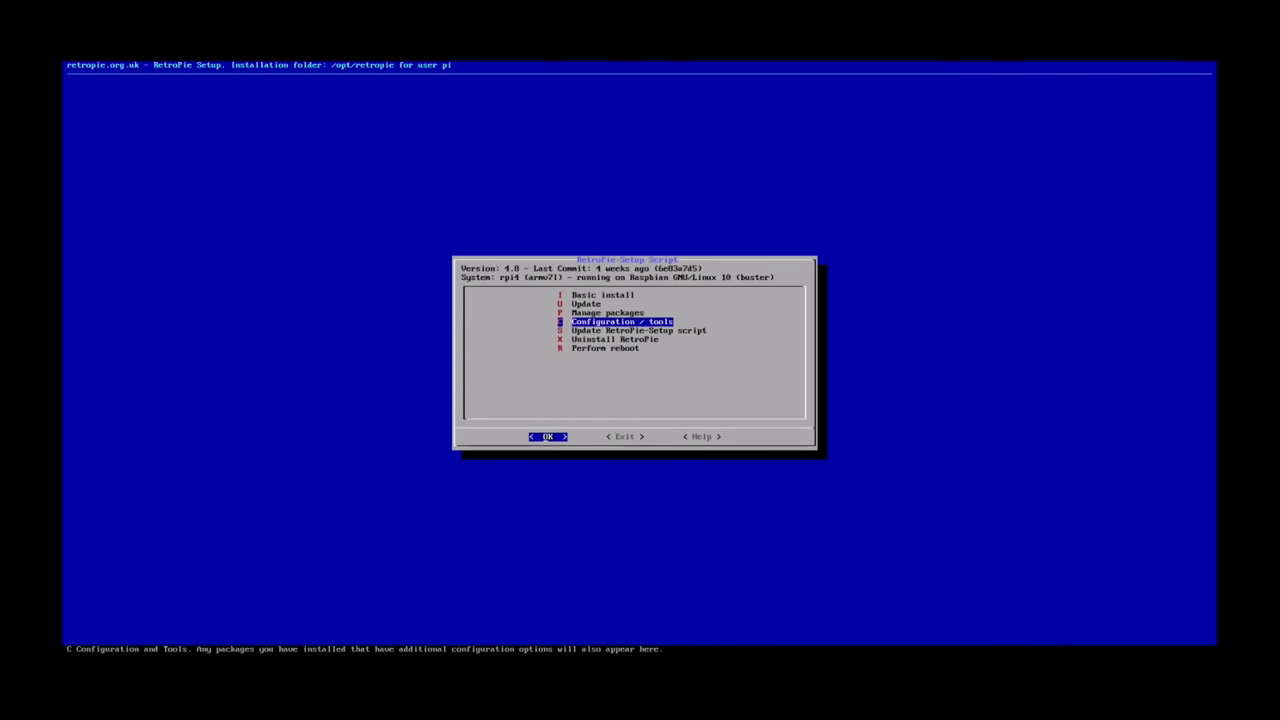
{"action": "key", "text": "Right"}
{"action": "key", "text": "Return"}
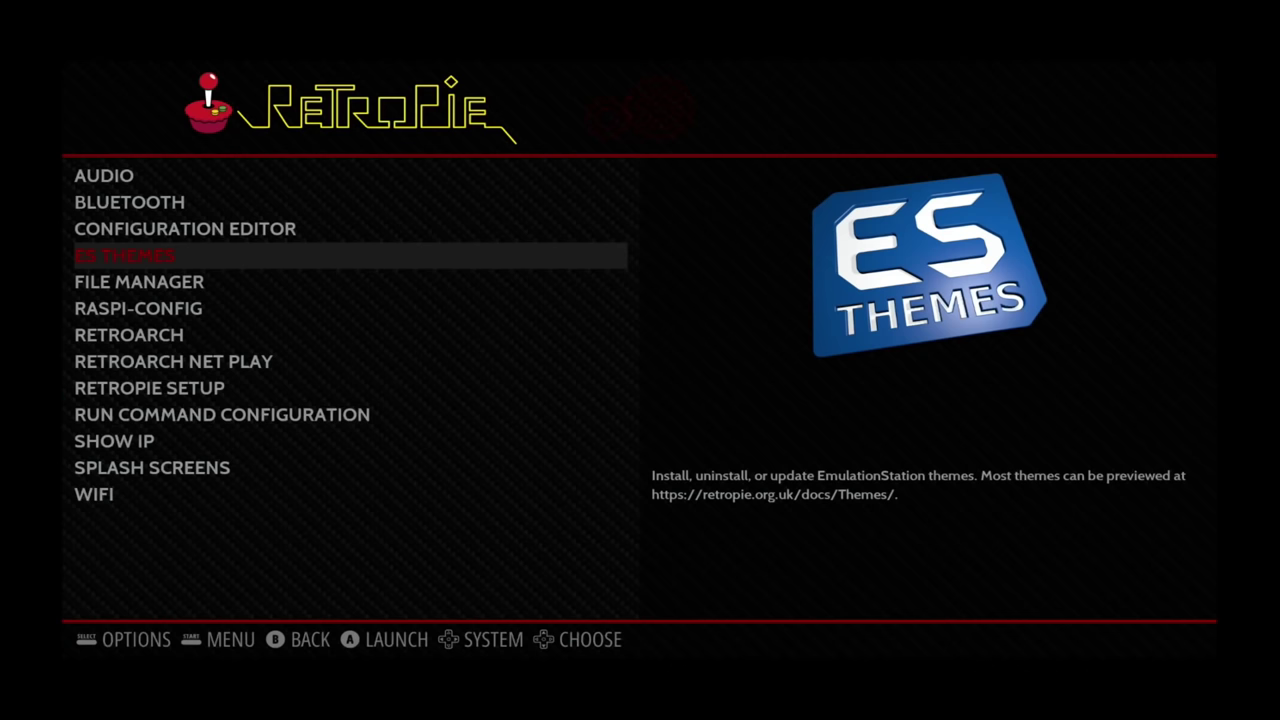
- Set the UI theme set to MAGAZINEMADNESS and browse the systems in the new theme
{"action": "key", "text": "Return"}
{"action": "key", "text": "Down"}
{"action": "key", "text": "Down"}
{"action": "key", "text": "Down"}
{"action": "key", "text": "Up"}
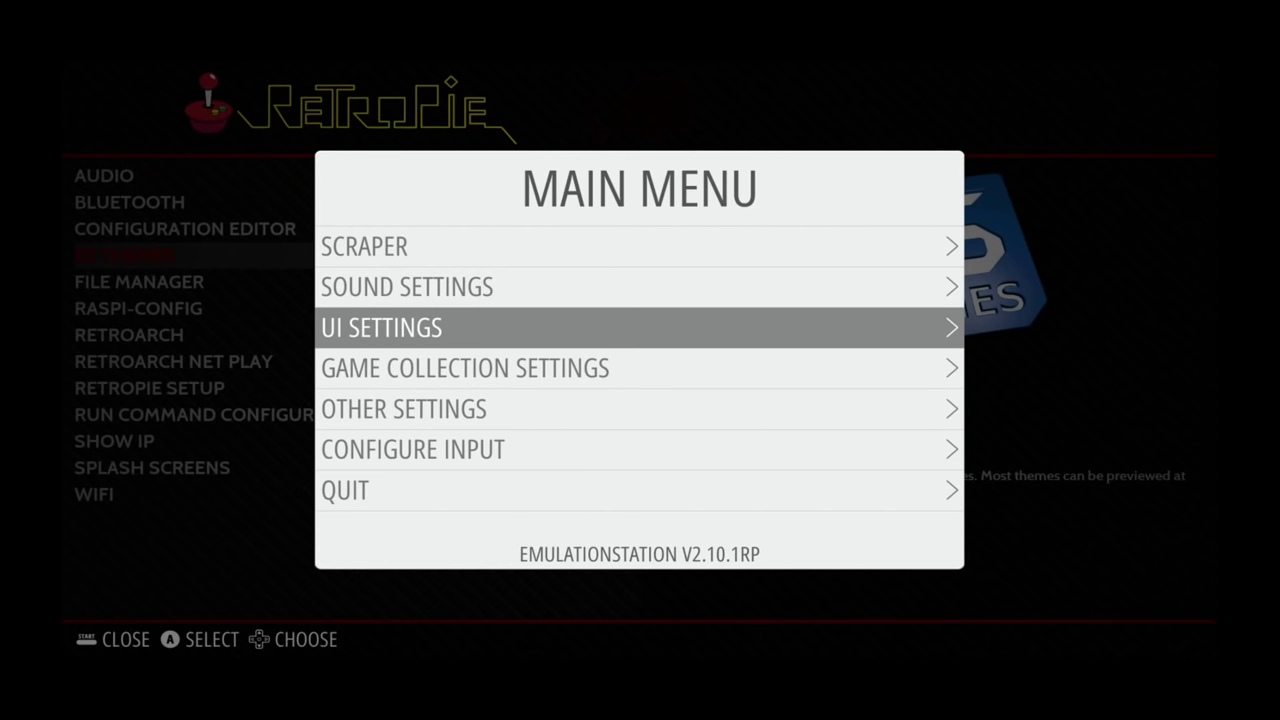
{"action": "key", "text": "Return"}
{"action": "key", "text": "Down"}
{"action": "key", "text": "Down"}
{"action": "key", "text": "Down"}
{"action": "key", "text": "Down"}
{"action": "key", "text": "Down"}
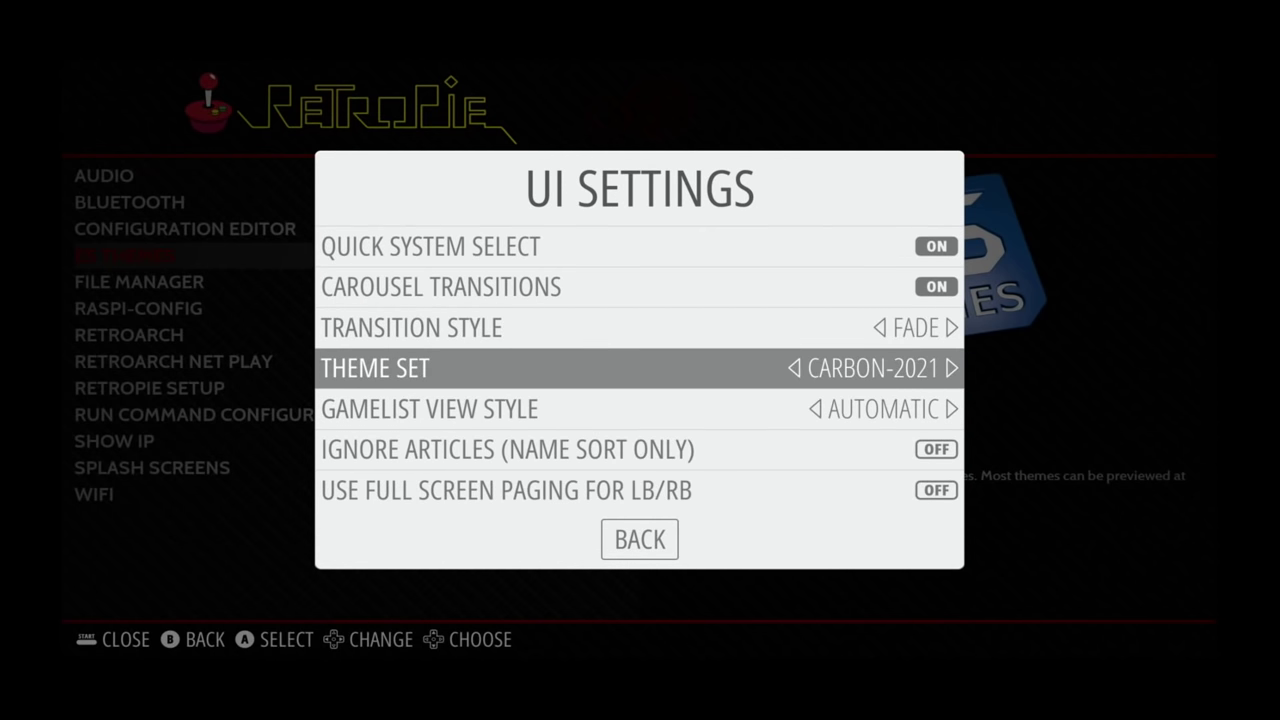
{"action": "key", "text": "Right"}
{"action": "key", "text": "Return"}
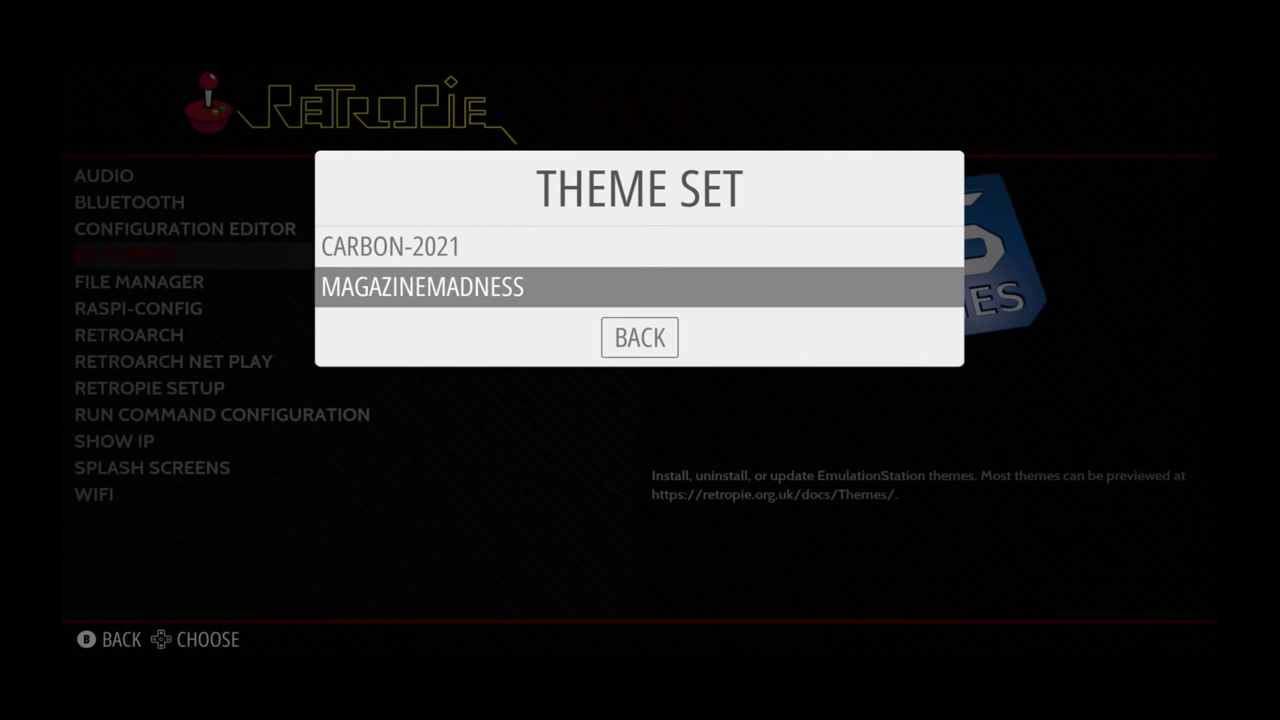
{"action": "key", "text": "Down"}
{"action": "key", "text": "Return"}
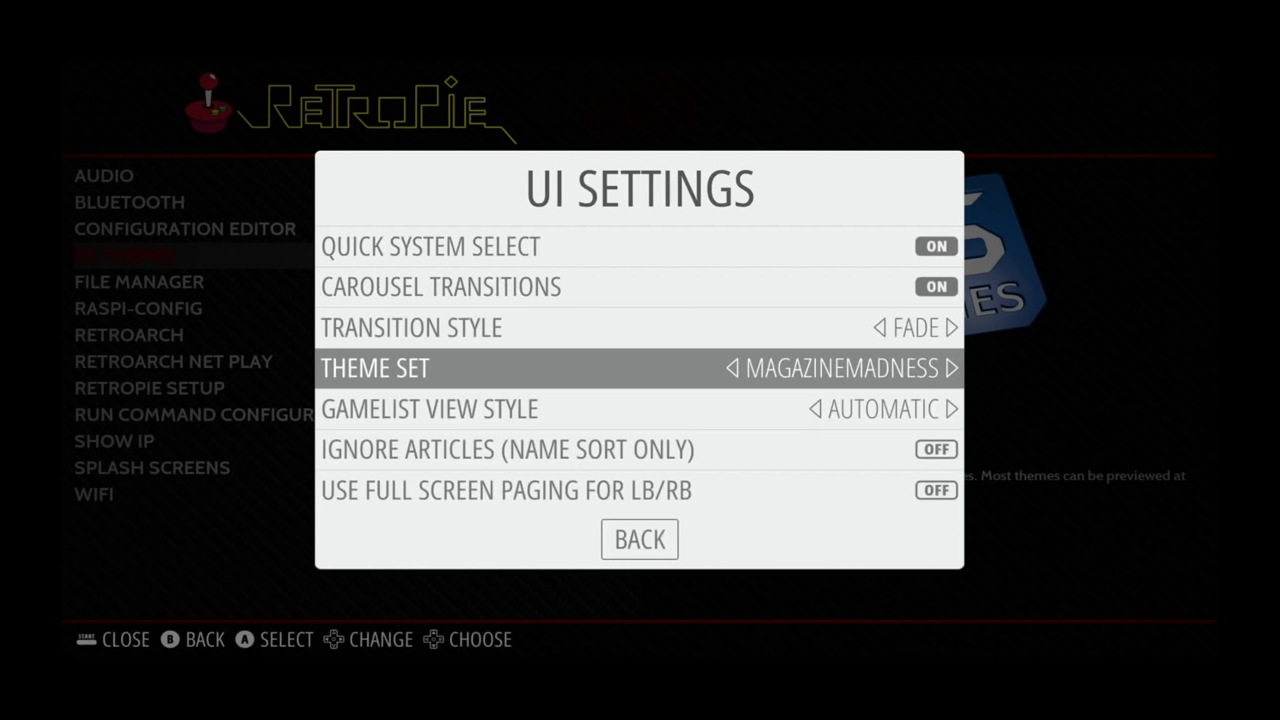
{"action": "key", "text": "Escape"}
{"action": "key", "text": "Right"}
{"action": "key", "text": "Right"}
{"action": "key", "text": "Right"}
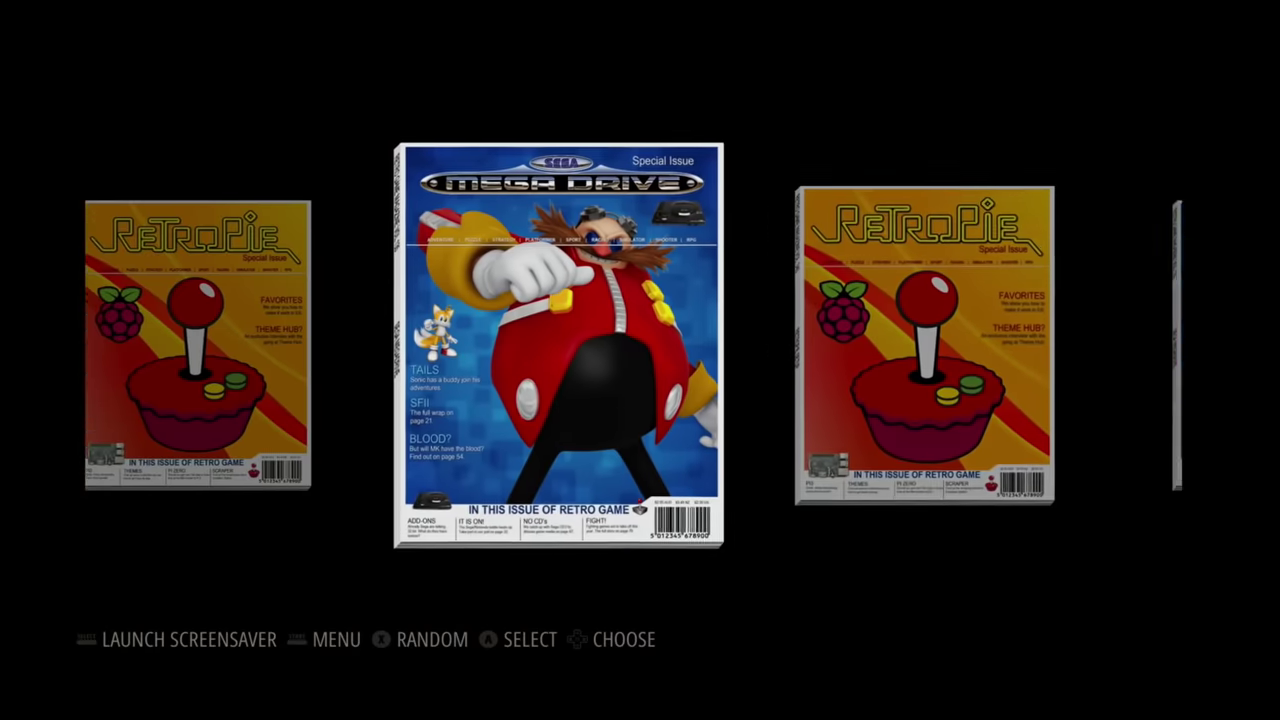
{"action": "key", "text": "Left"}
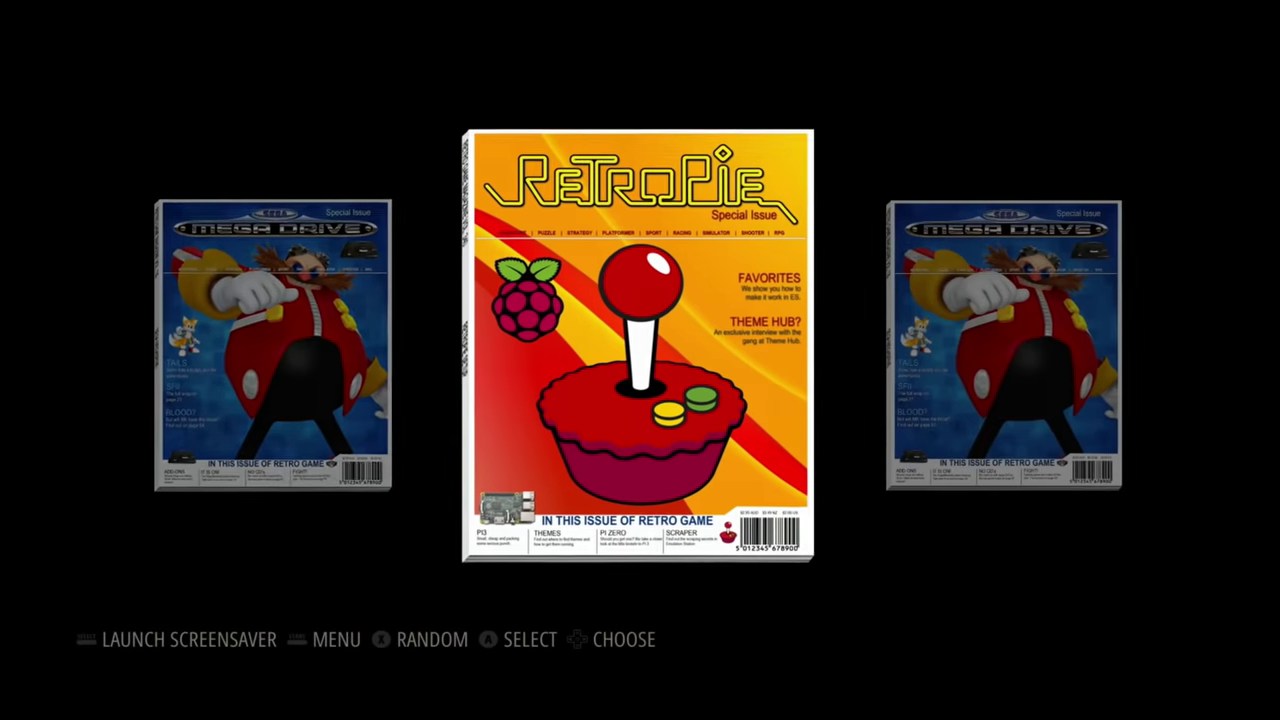
{"action": "key", "text": "Left"}
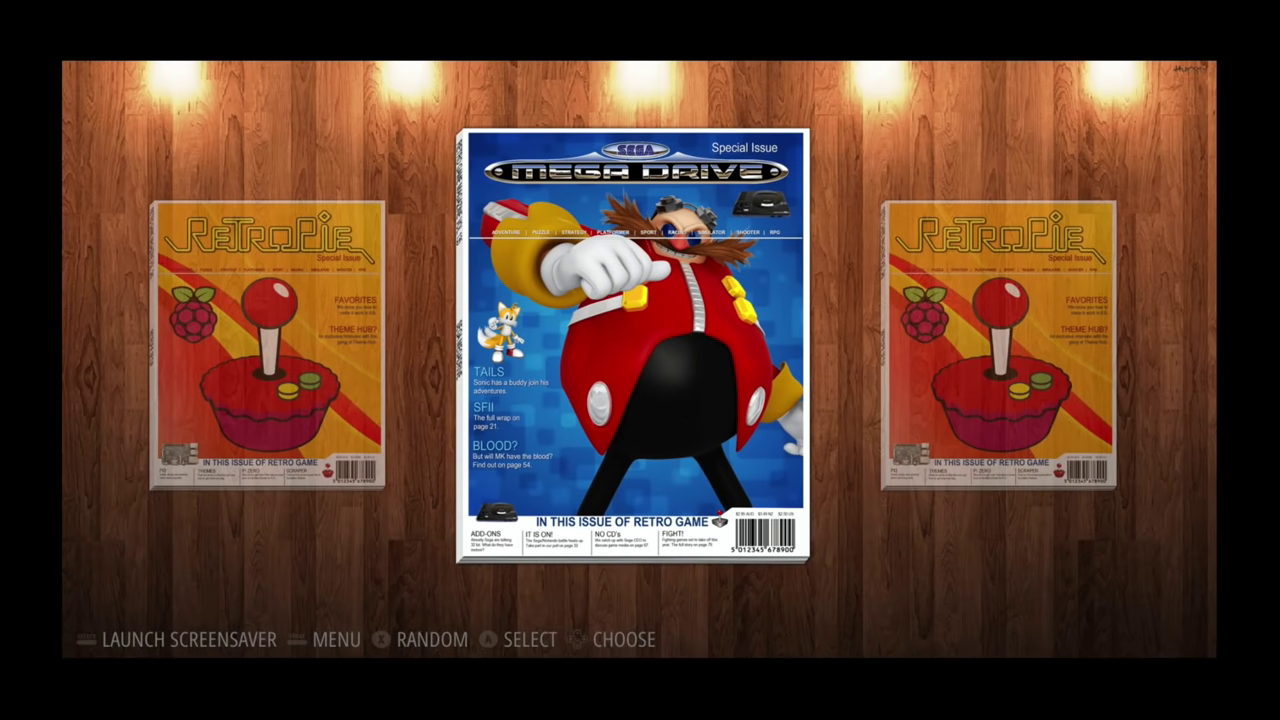
- Choose Quit EmulationStation from the main menu's quit options
{"action": "key", "text": "Return"}
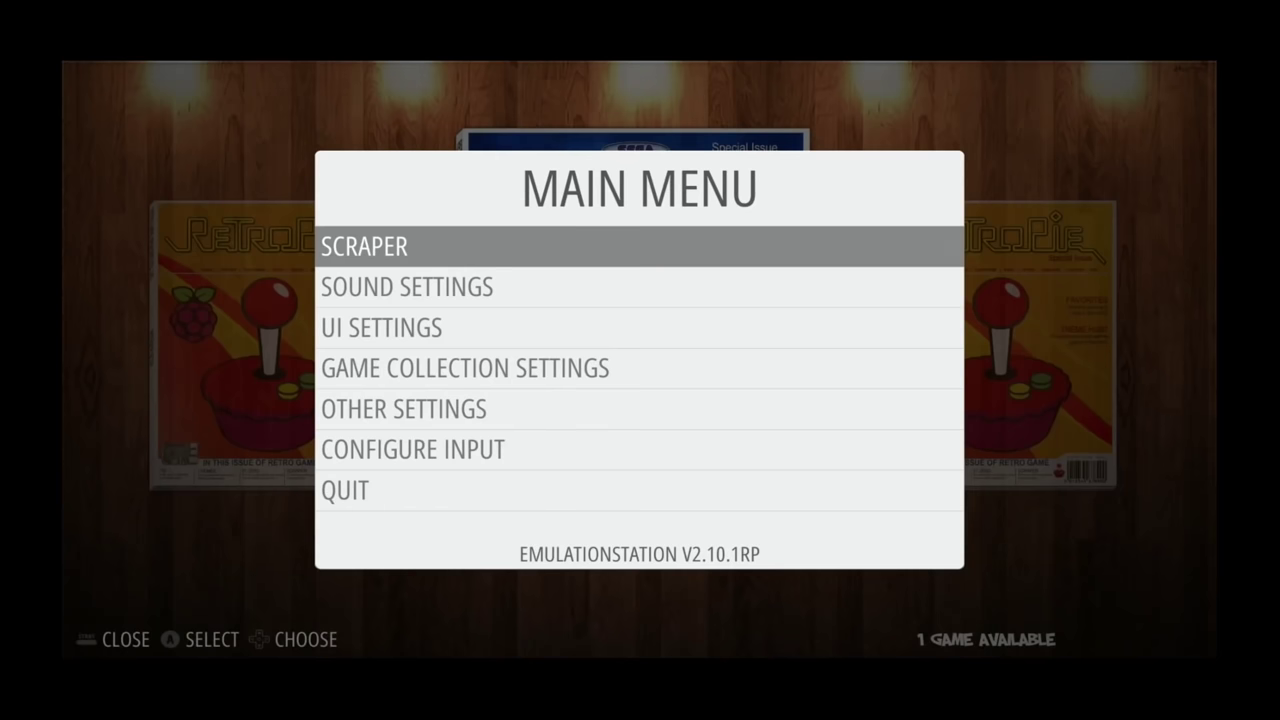
{"action": "key", "text": "Down"}
{"action": "key", "text": "Down"}
{"action": "key", "text": "Down"}
{"action": "key", "text": "Down"}
{"action": "key", "text": "Down"}
{"action": "key", "text": "Down"}
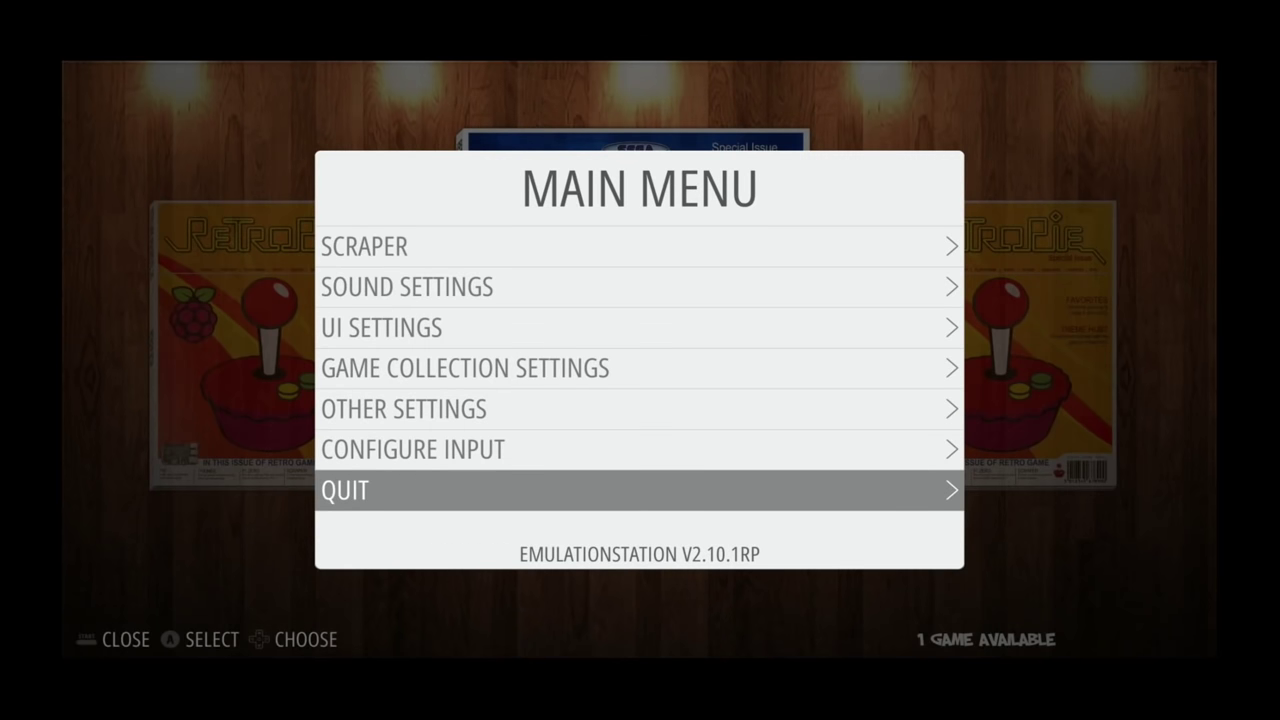
{"action": "key", "text": "Return"}
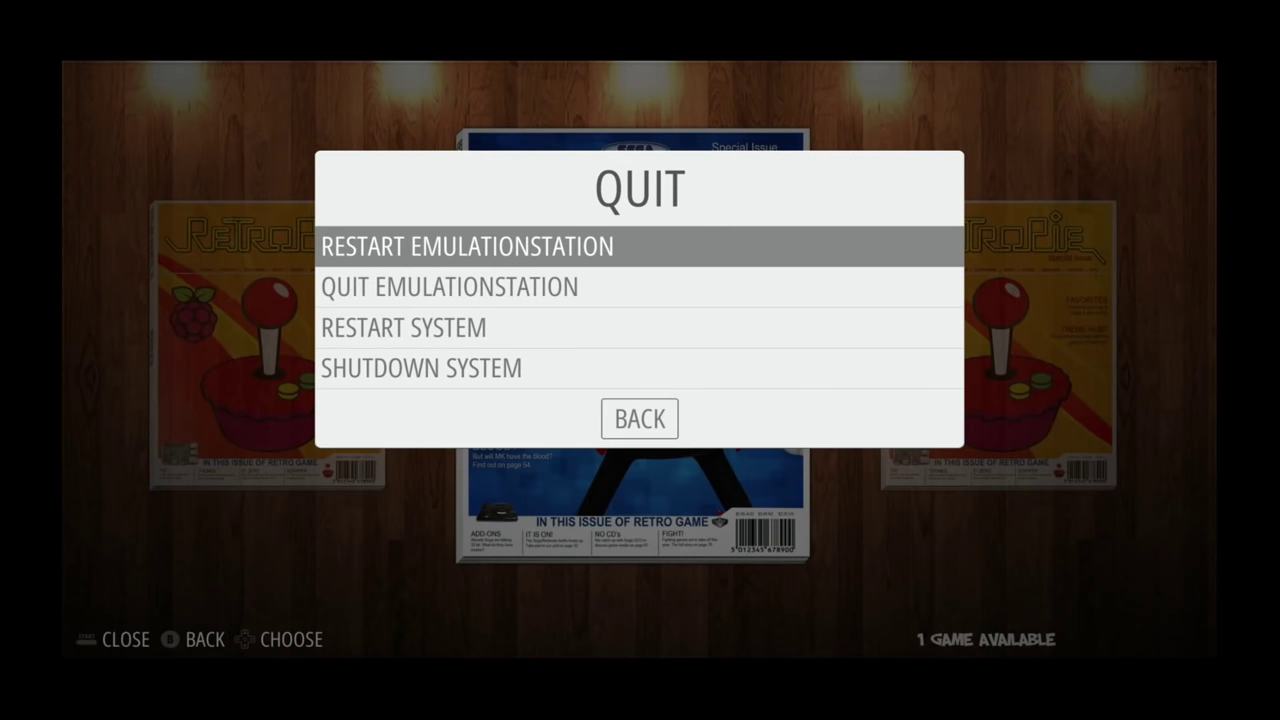
{"action": "key", "text": "Down"}
{"action": "key", "text": "Return"}
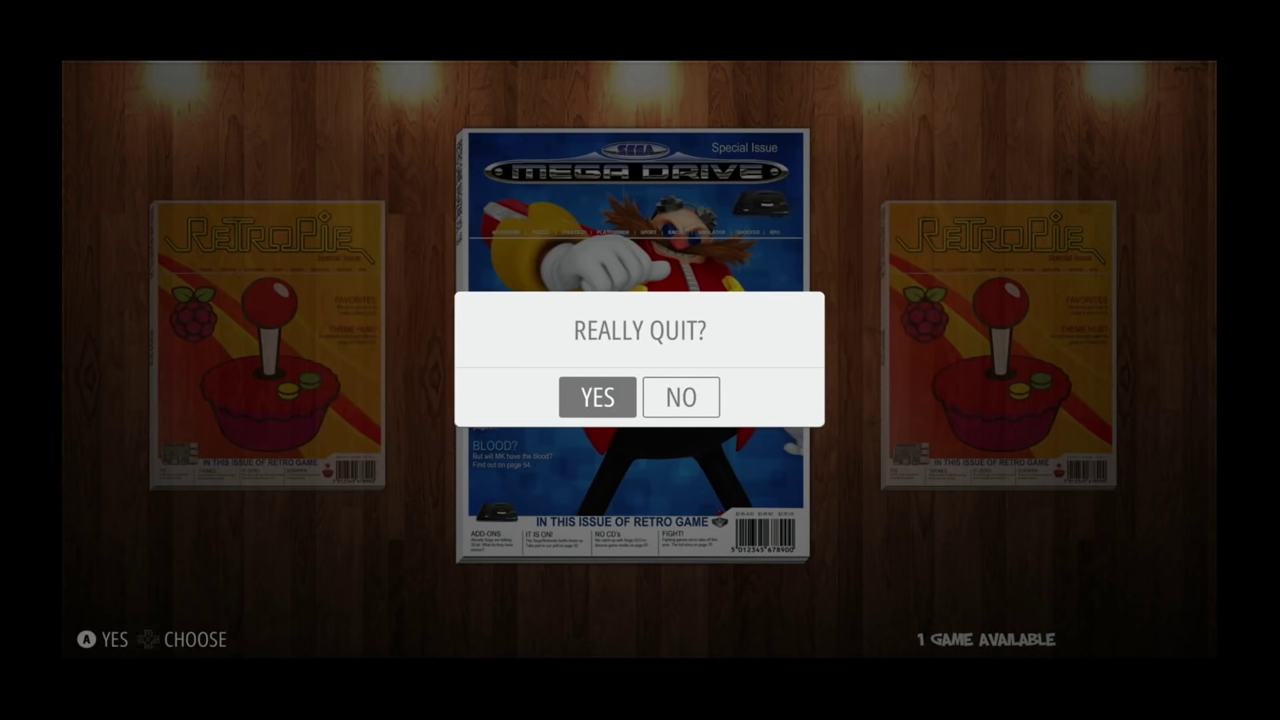
- Confirm quitting to the console and open Performance Options in sudo raspi-config
{"action": "key", "text": "Return"}
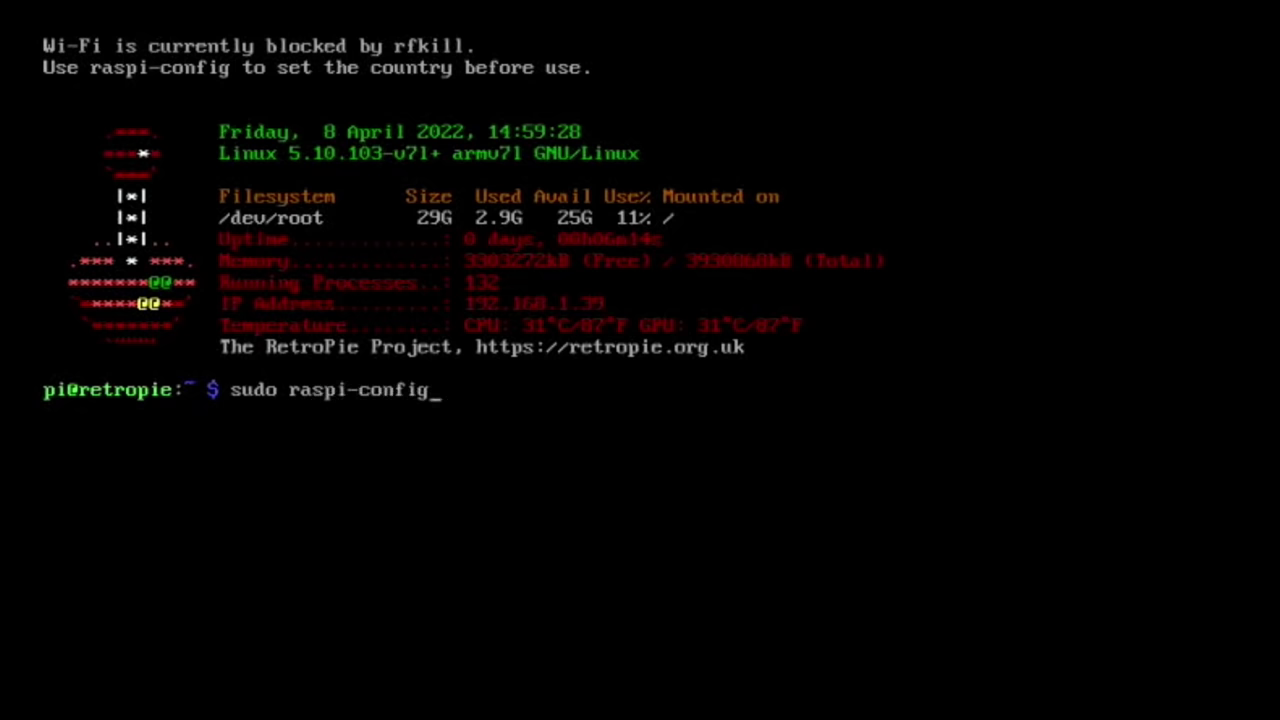
{"action": "key", "text": "Return"}
{"action": "key", "text": "Down"}
{"action": "key", "text": "Down"}
{"action": "key", "text": "Down"}
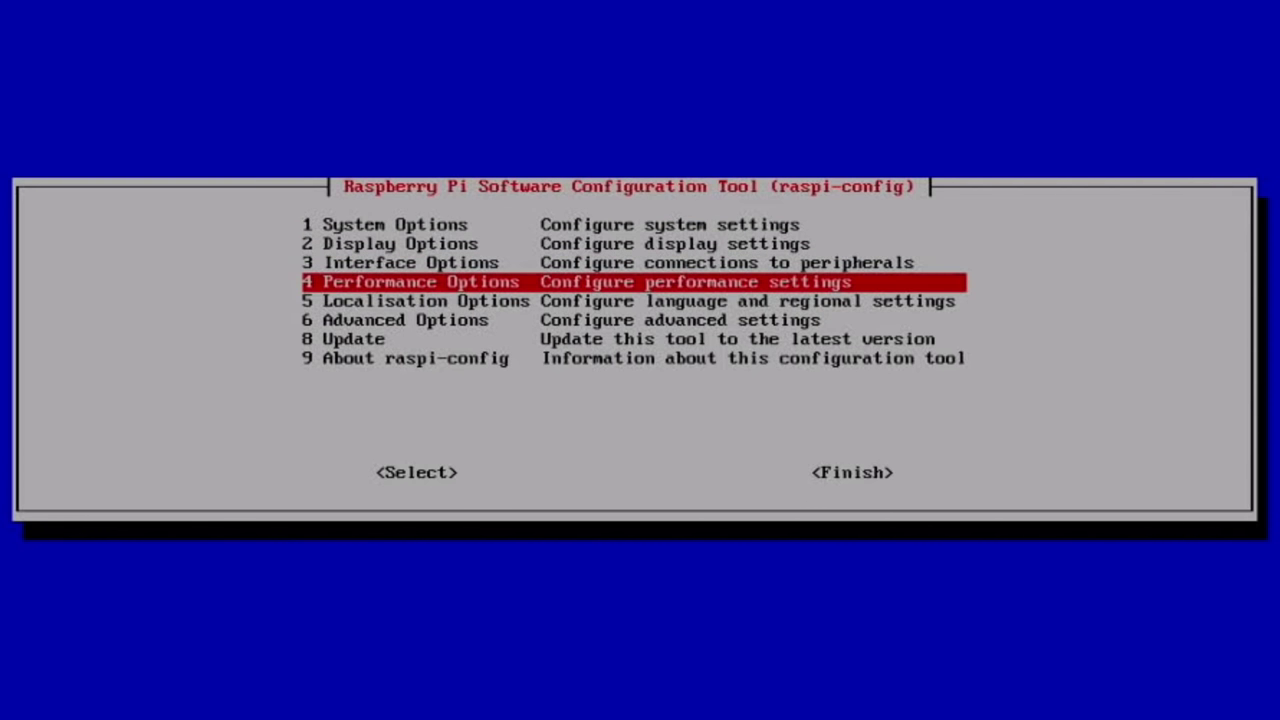
{"action": "key", "text": "Return"}
- Enable the P3 Overlay File System, leaving the boot partition writable
{"action": "key", "text": "Down"}
{"action": "key", "text": "Down"}
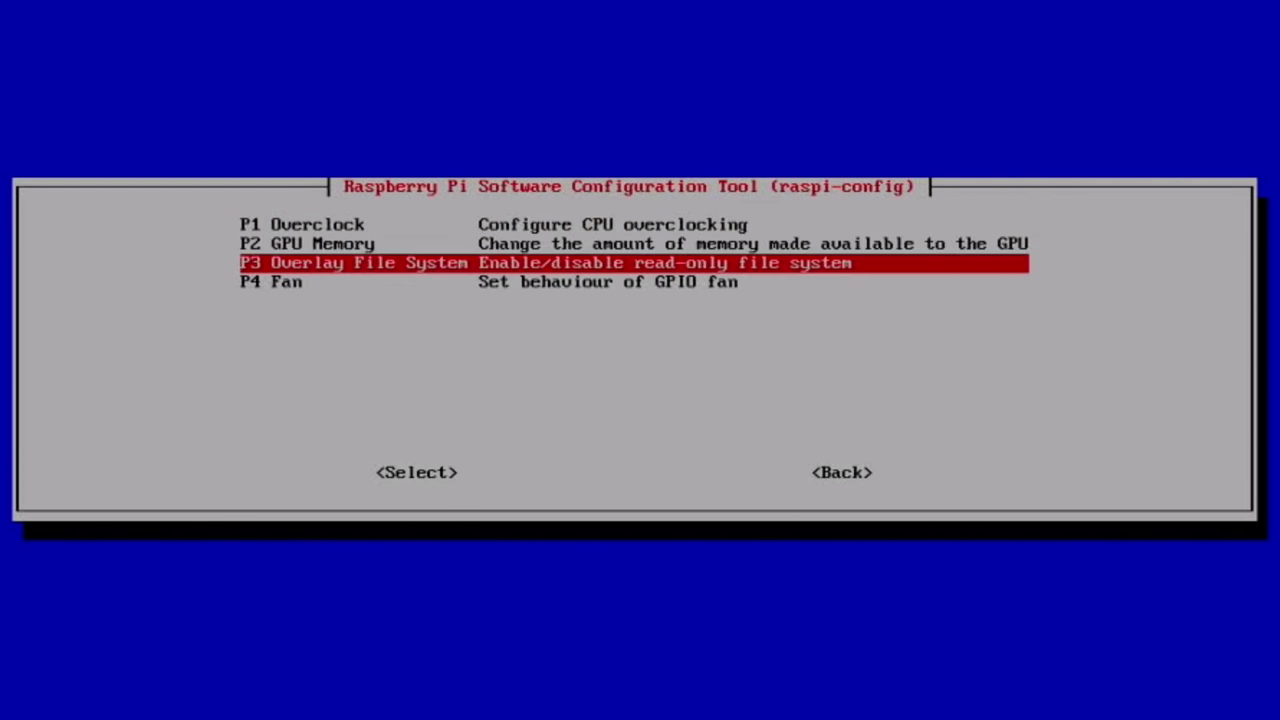
{"action": "key", "text": "Return"}
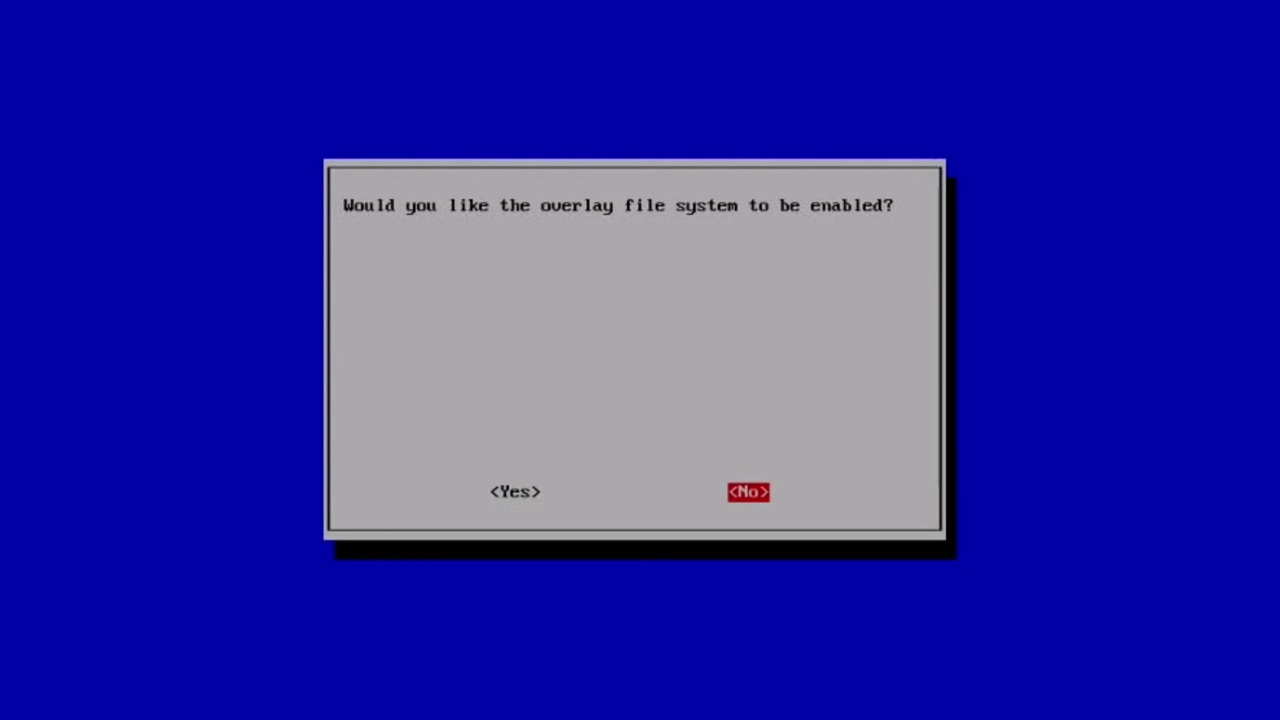
{"action": "key", "text": "Left"}
{"action": "key", "text": "Return"}
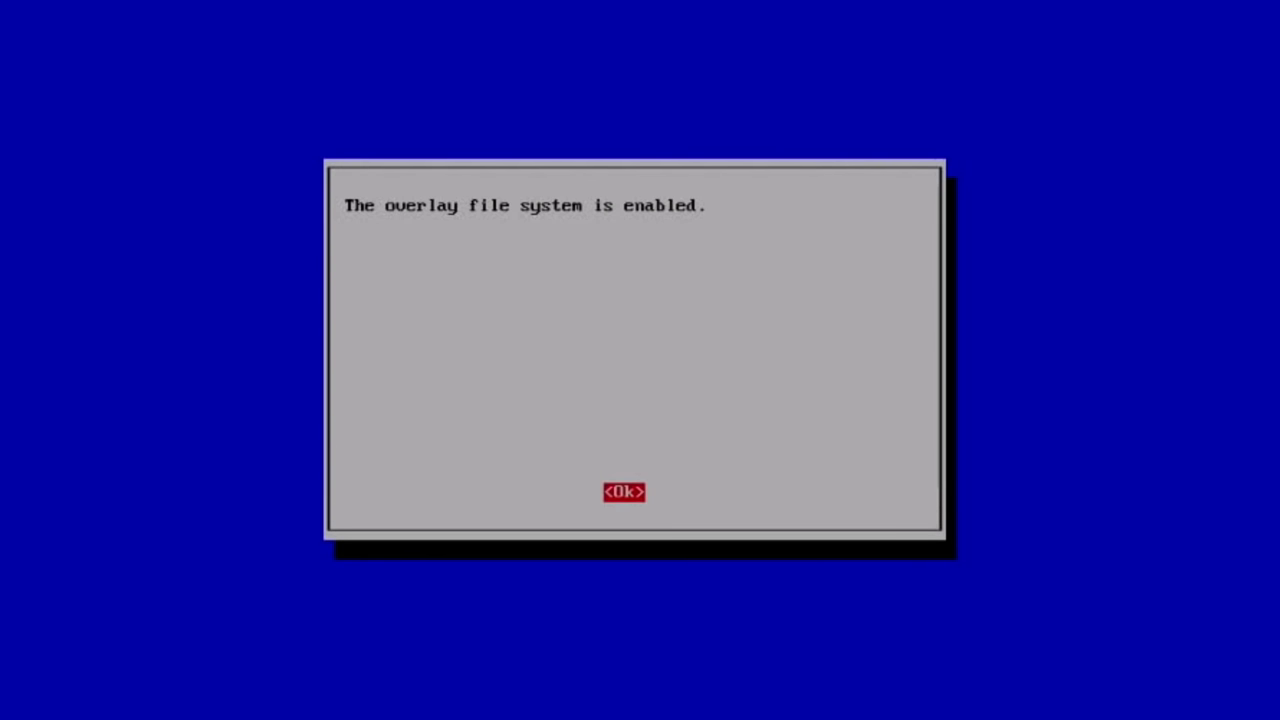
{"action": "key", "text": "Return"}
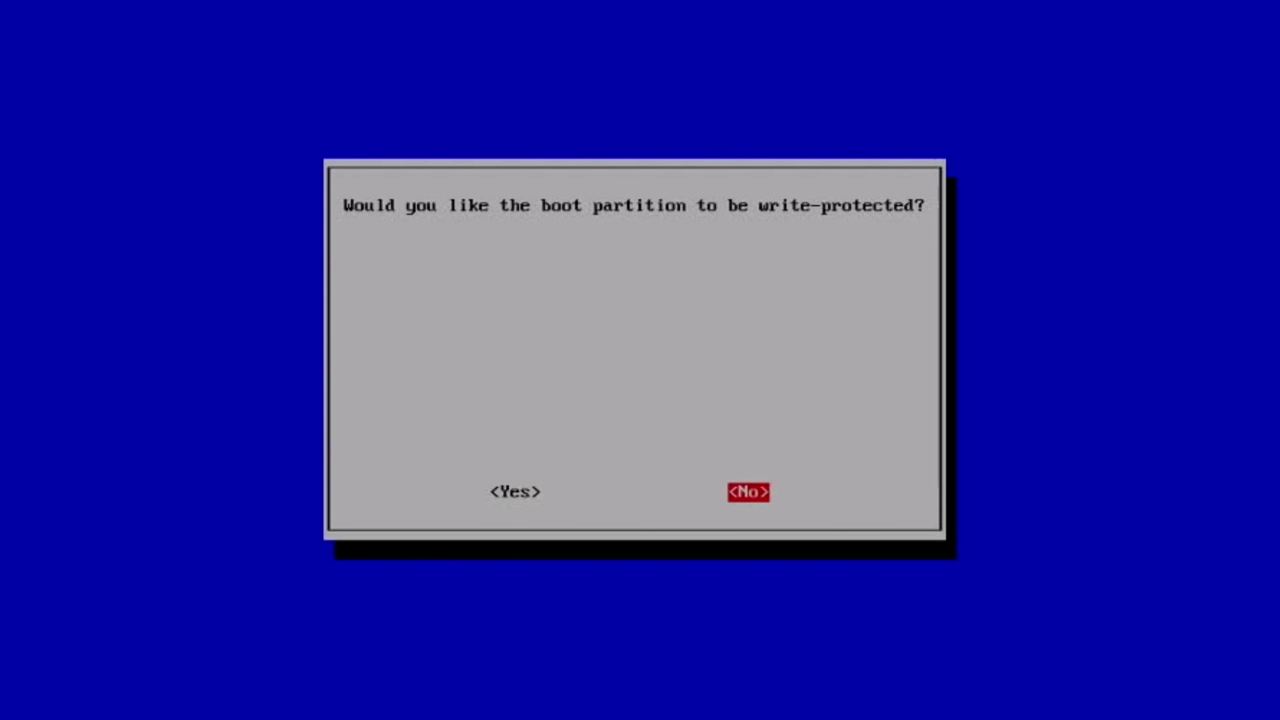
{"action": "key", "text": "Return"}
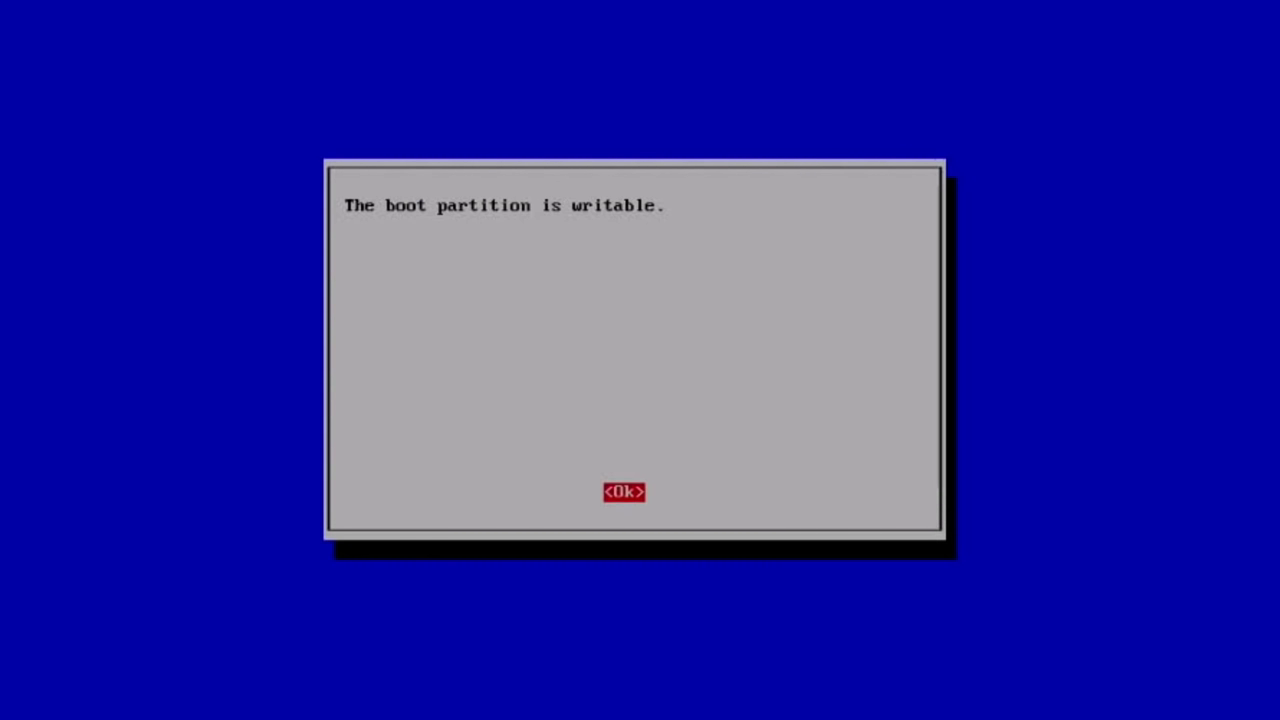
{"action": "key", "text": "Return"}
- Finish raspi-config and reboot the Pi
{"action": "key", "text": "Tab"}
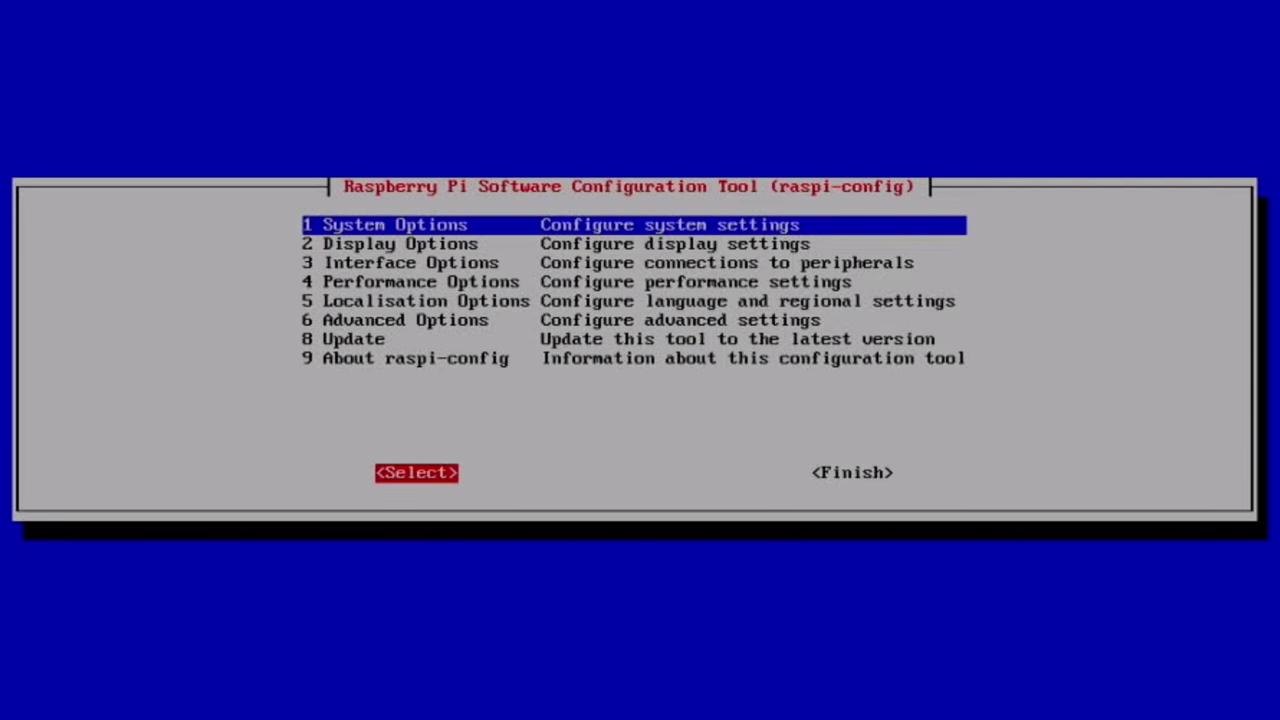
{"action": "key", "text": "Tab"}
{"action": "key", "text": "Return"}
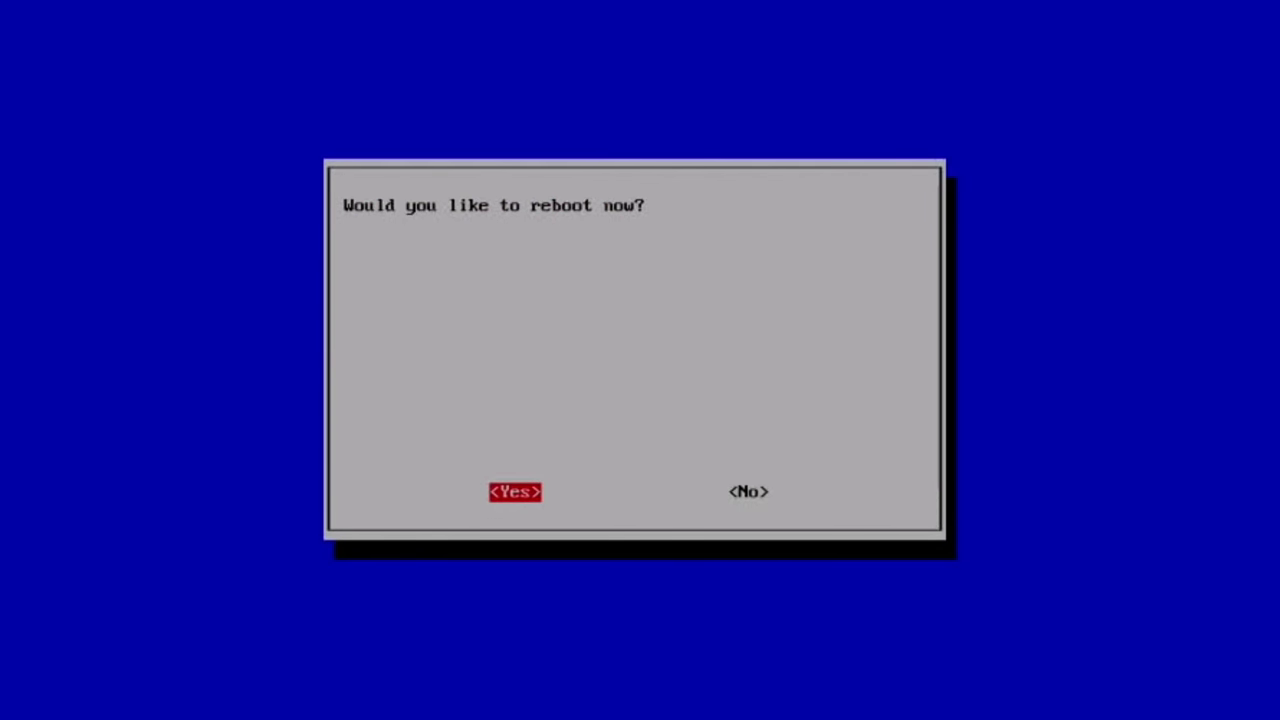
{"action": "key", "text": "Return"}
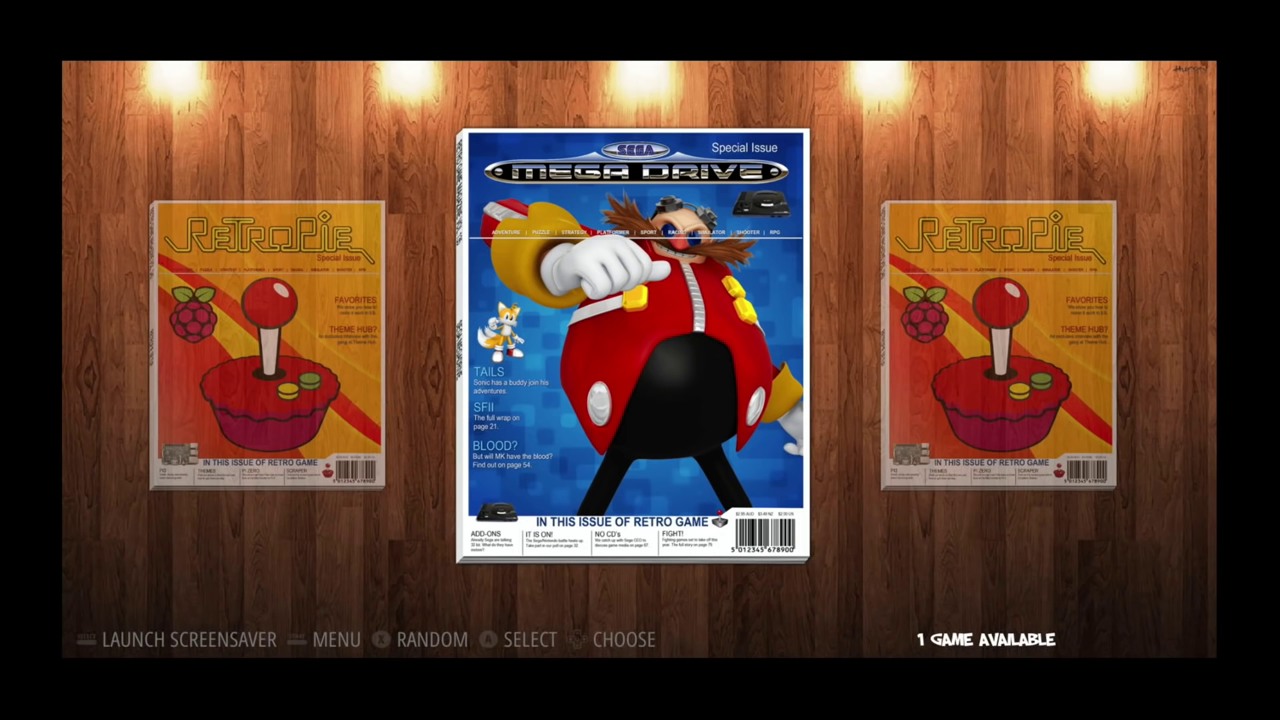
- Open the Mega Drive games, start Sunset Riders and choose Cormano as the player
{"action": "key", "text": "Right"}
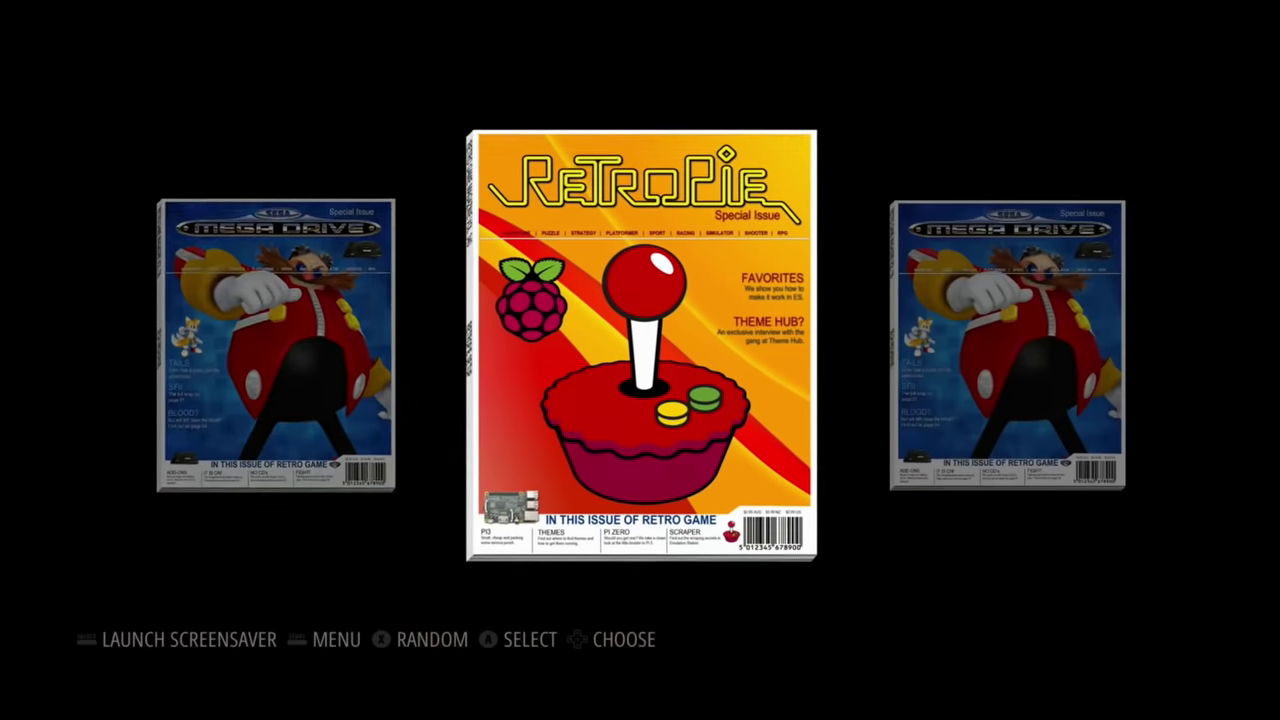
{"action": "key", "text": "Right"}
{"action": "key", "text": "Return"}
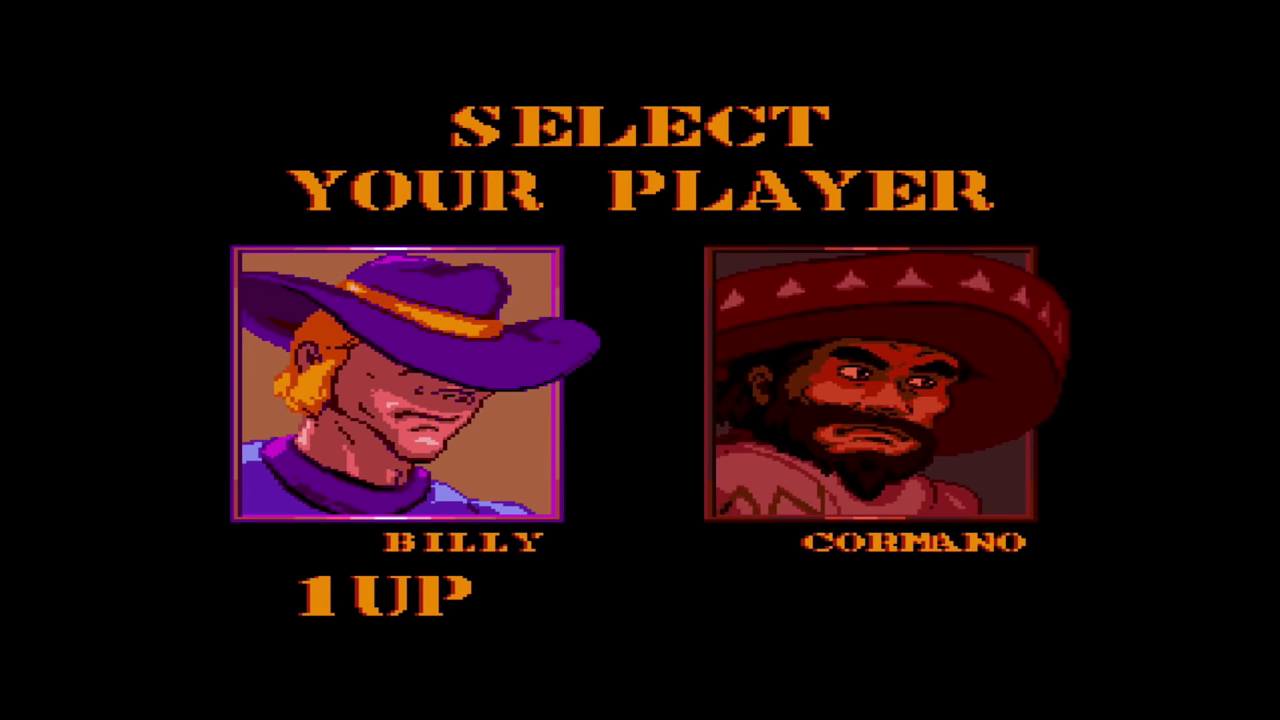
{"action": "key", "text": "Right"}
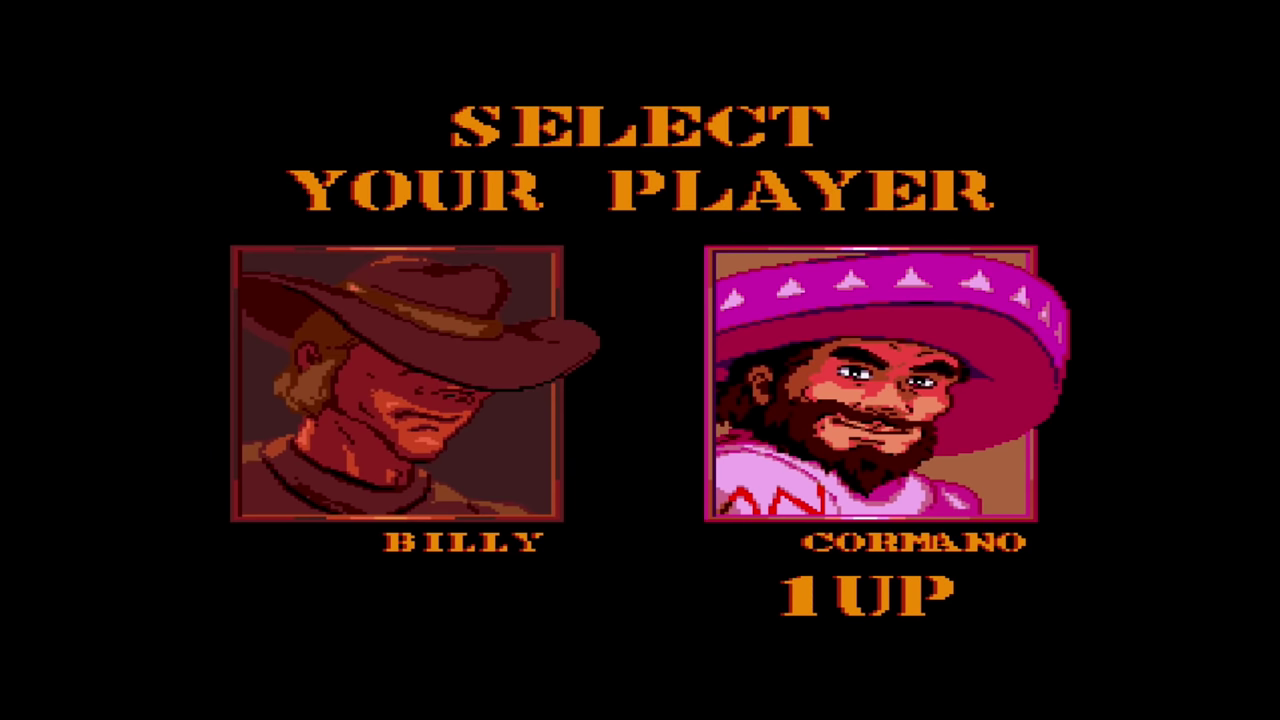
{"action": "key", "text": "Return"}
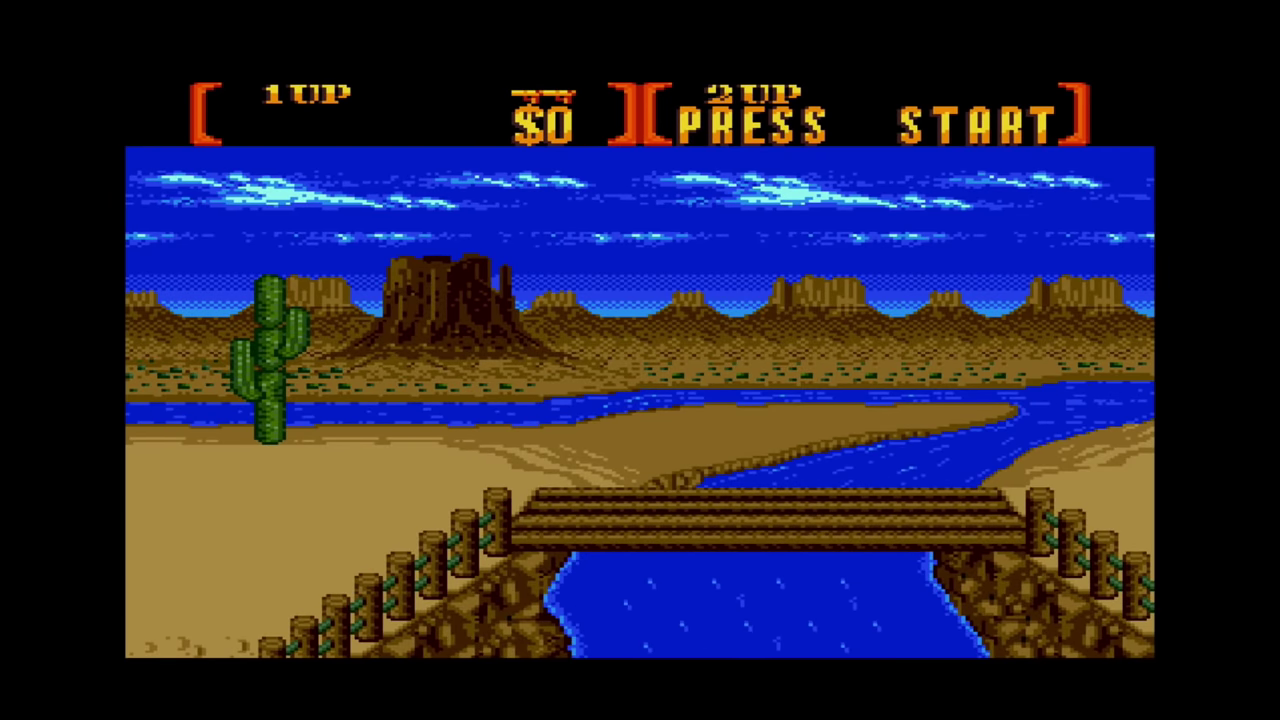
- Play across the bridge shooting enemies up to $600, then pause the game
{"action": "key", "text": "z"}
{"action": "key", "text": "Right"}
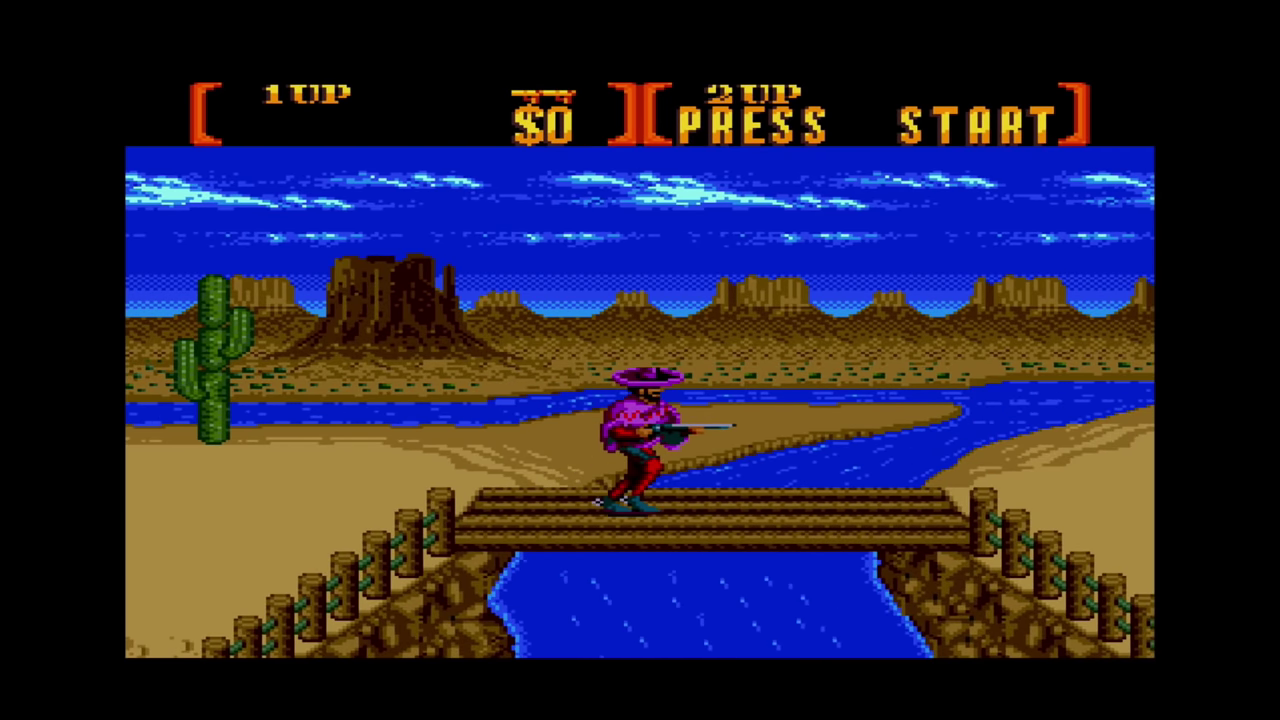
{"action": "key", "text": "Right"}
{"action": "key", "text": "z"}
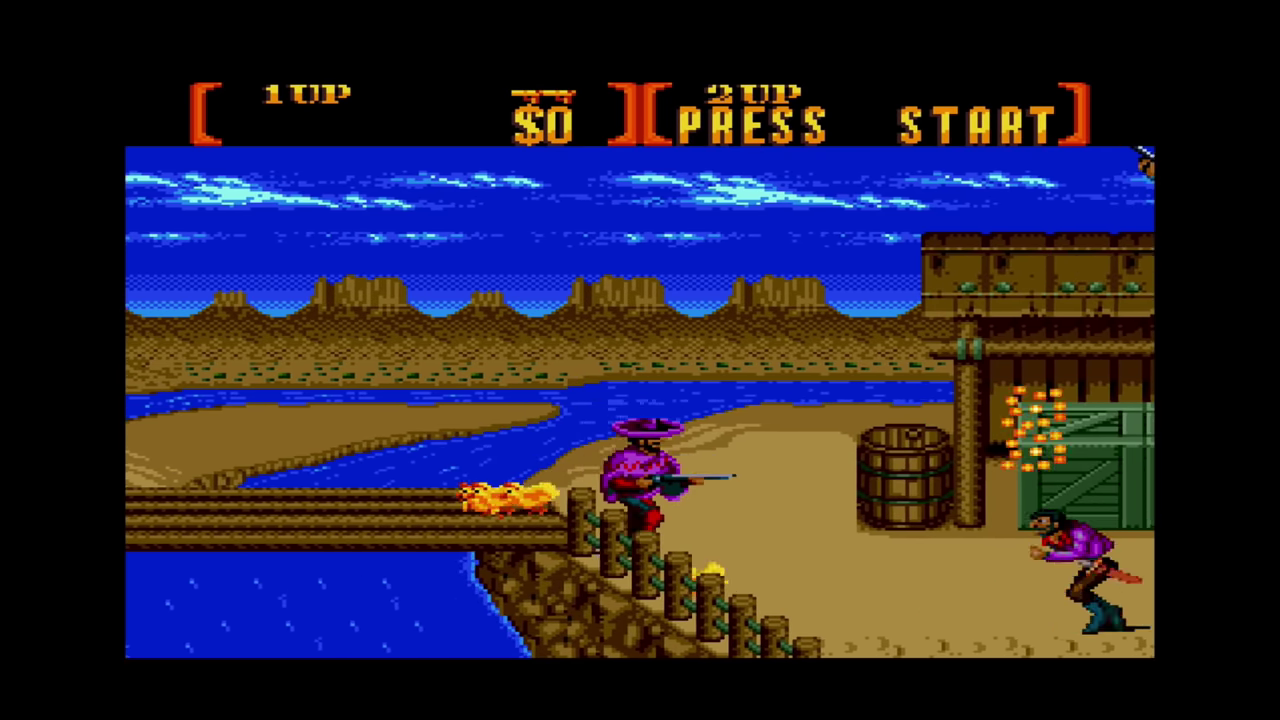
{"action": "key", "text": "Right"}
{"action": "key", "text": "z"}
{"action": "key", "text": "z"}
{"action": "key", "text": "z"}
{"action": "key", "text": "z"}
{"action": "key", "text": "z"}
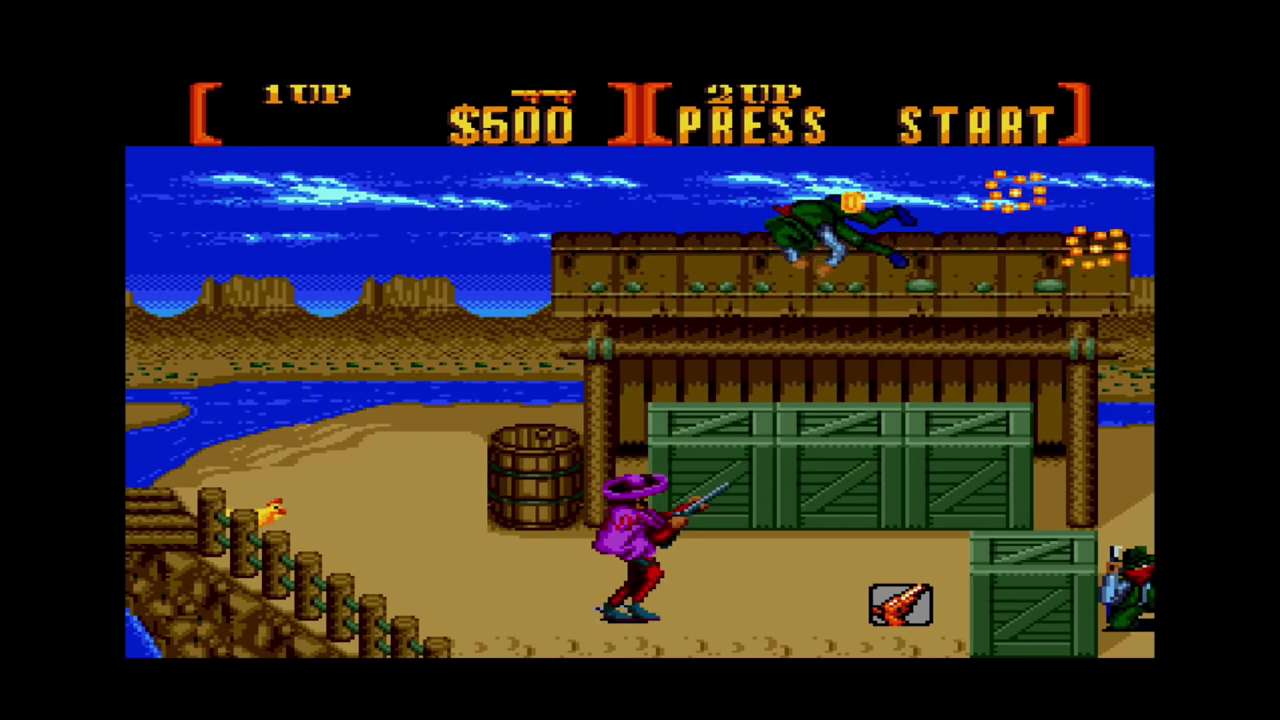
{"action": "key", "text": "Right"}
{"action": "key", "text": "z"}
{"action": "key", "text": "z"}
{"action": "key", "text": "z"}
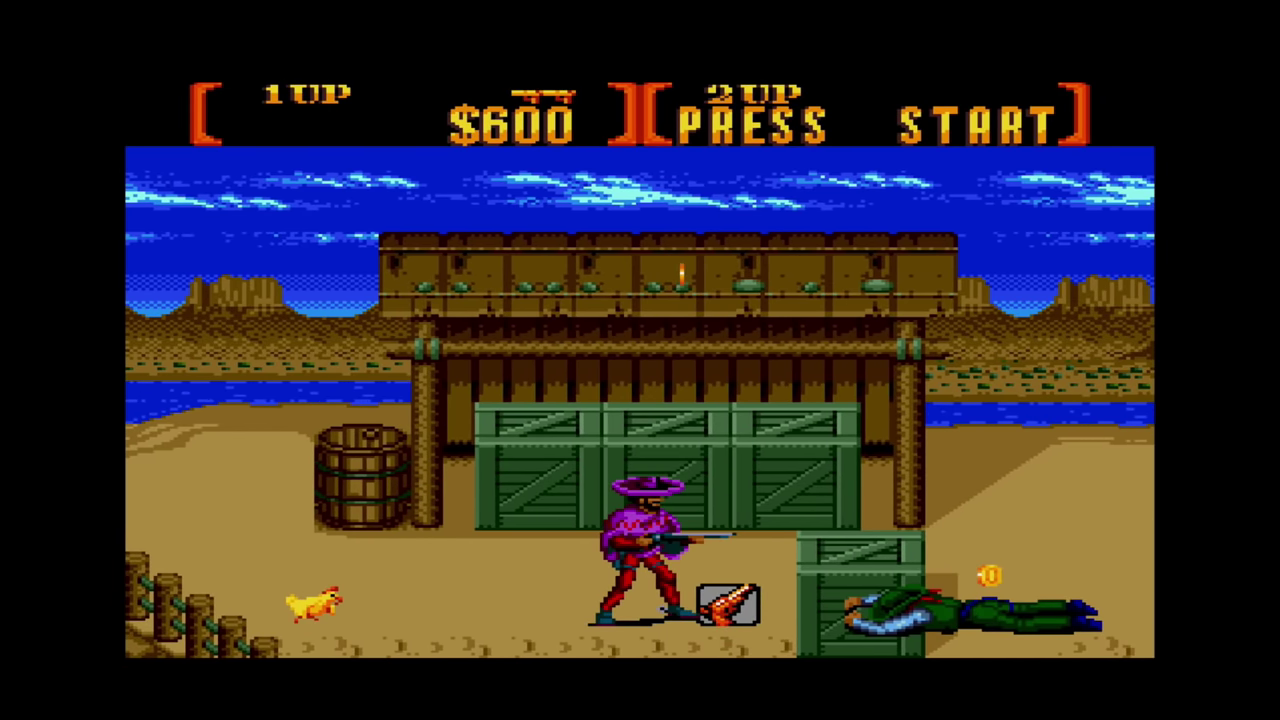
{"action": "key", "text": "Return"}
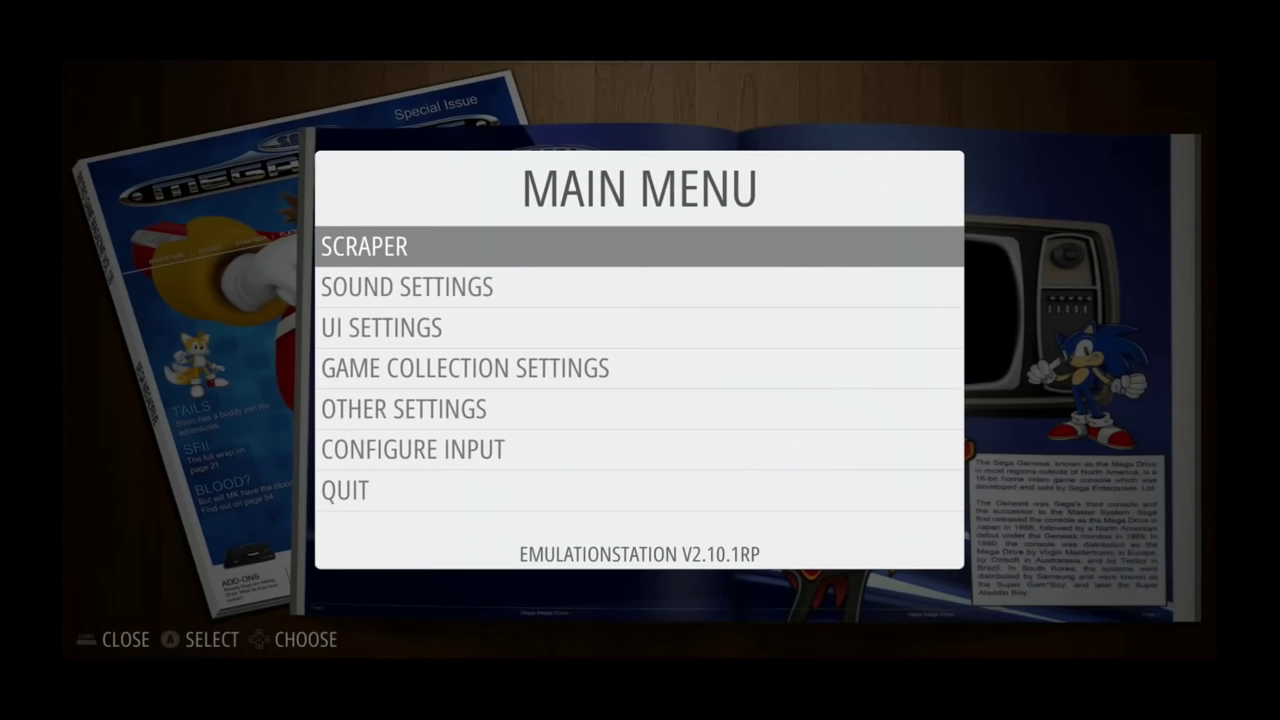
- In UI Settings, change the Theme Set from Magazine Madness to CARBON-2021
{"action": "key", "text": "Down"}
{"action": "key", "text": "Down"}
{"action": "key", "text": "Return"}
{"action": "key", "text": "Down"}
{"action": "key", "text": "Down"}
{"action": "key", "text": "Down"}
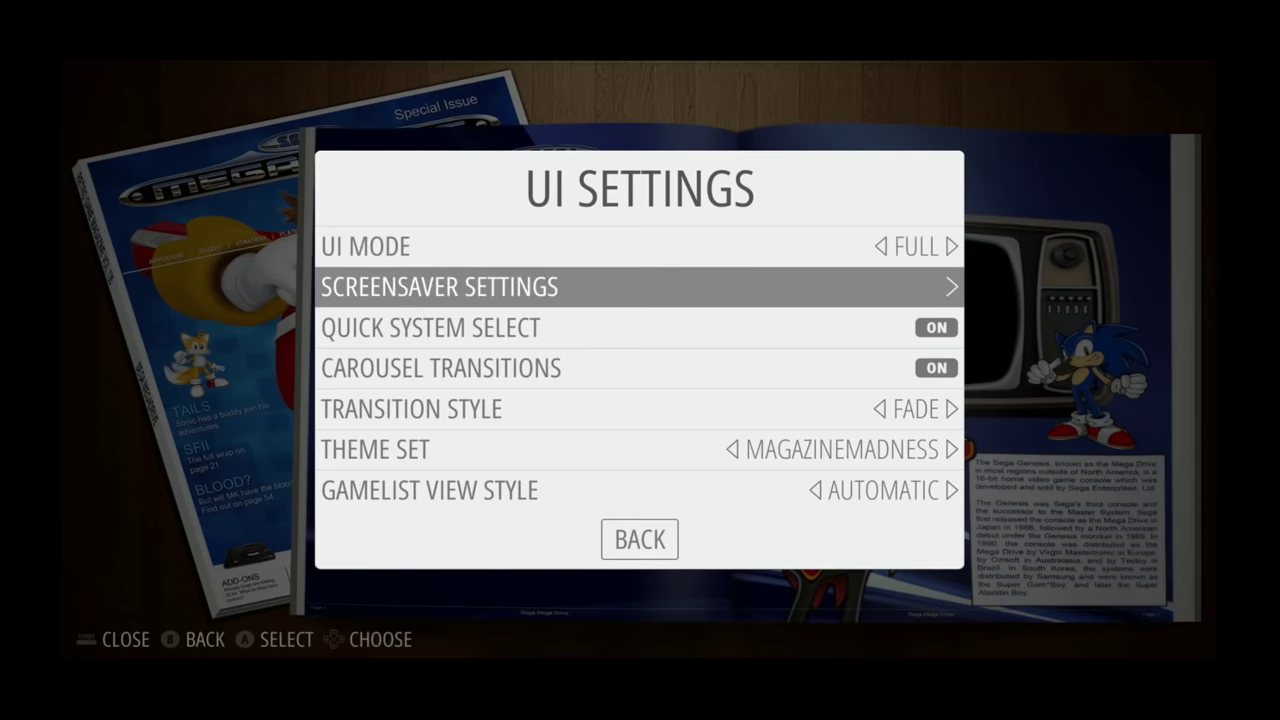
{"action": "key", "text": "Down"}
{"action": "key", "text": "Down"}
{"action": "key", "text": "Left"}
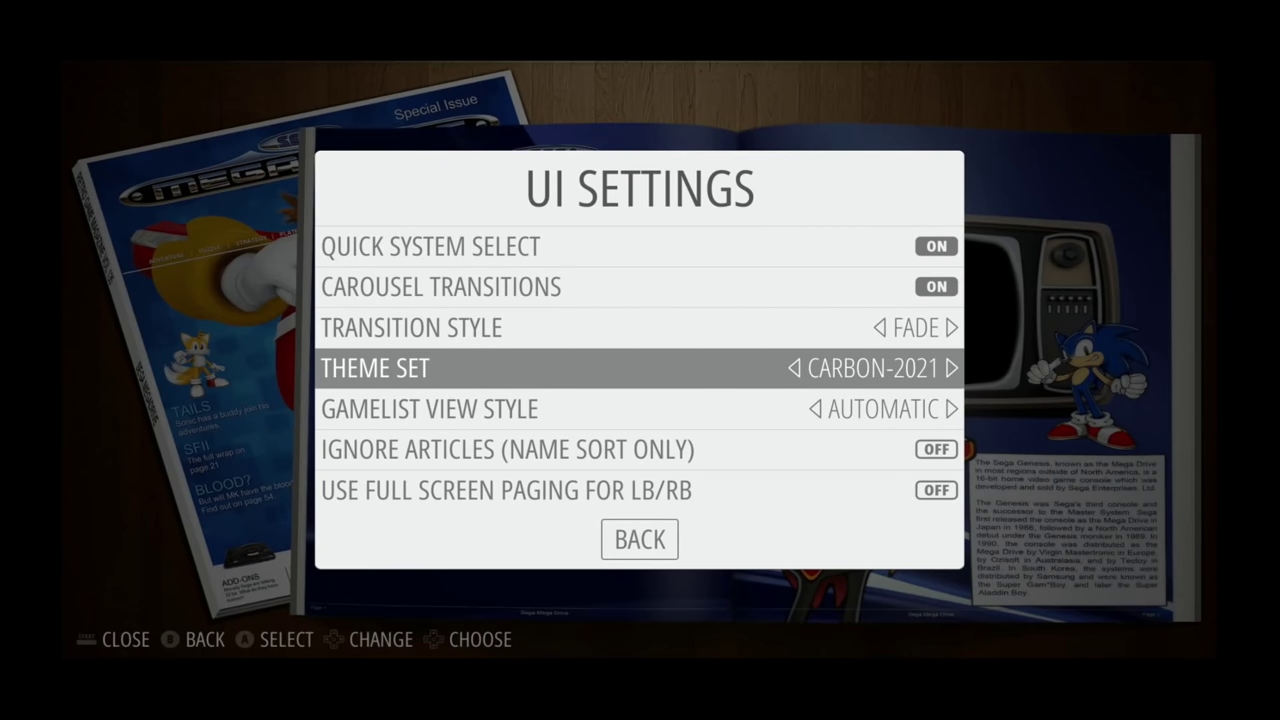
{"action": "key", "text": "Down"}
{"action": "key", "text": "Down"}
{"action": "key", "text": "Down"}
{"action": "key", "text": "Down"}
{"action": "key", "text": "Down"}
{"action": "key", "text": "Down"}
{"action": "key", "text": "Down"}
{"action": "key", "text": "Down"}
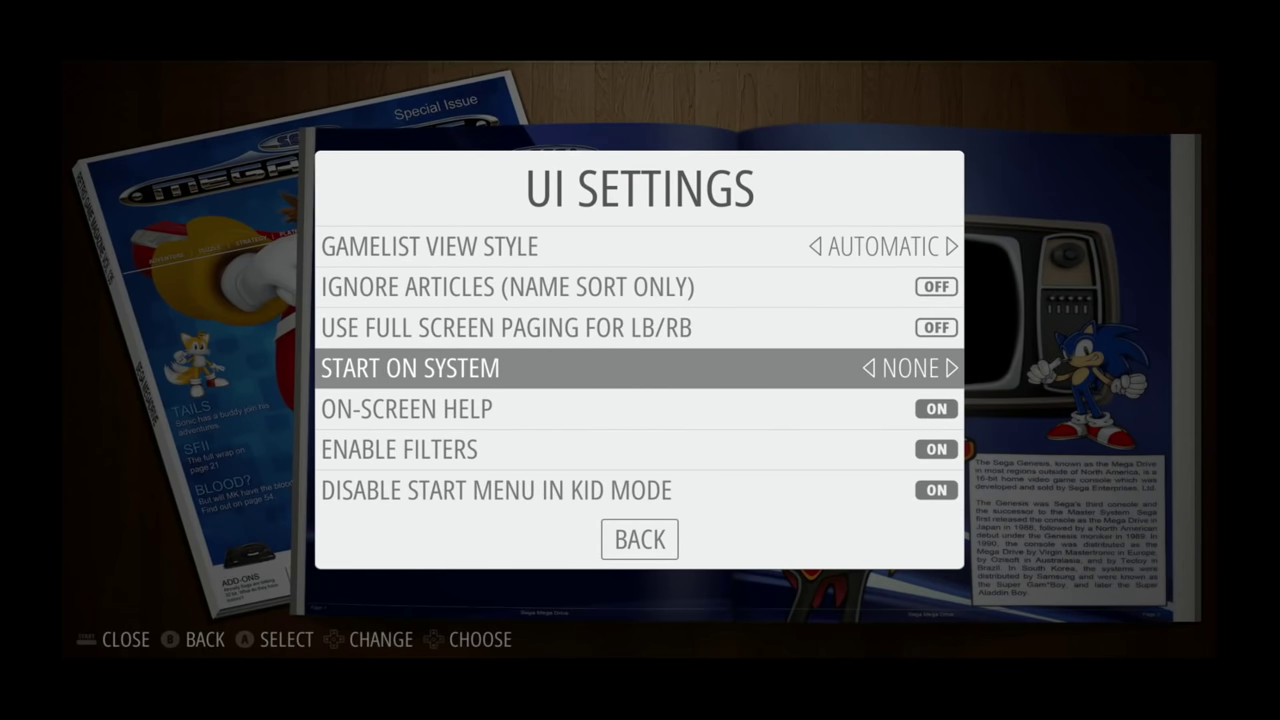
{"action": "key", "text": "Return"}
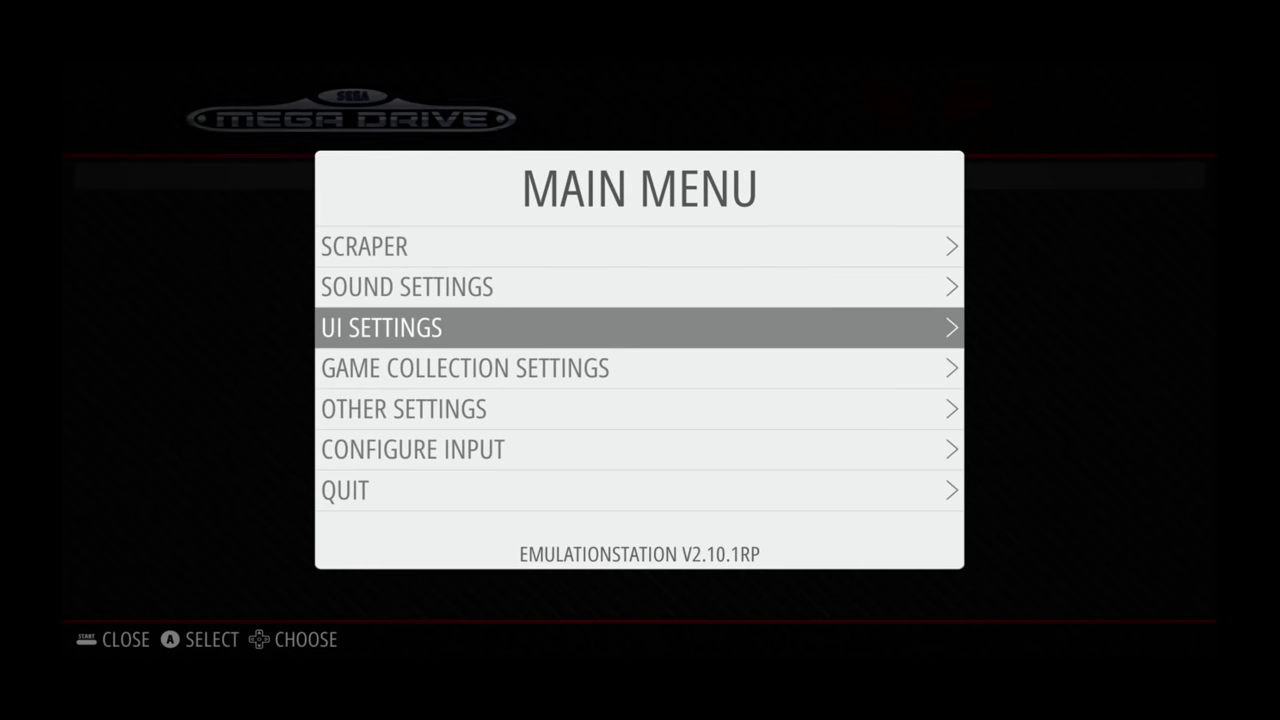
- Choose Shutdown System from the Quit menu to bring up the 'Really shutdown?' confirmation
{"action": "key", "text": "Down"}
{"action": "key", "text": "Down"}
{"action": "key", "text": "Down"}
{"action": "key", "text": "Down"}
{"action": "key", "text": "Return"}
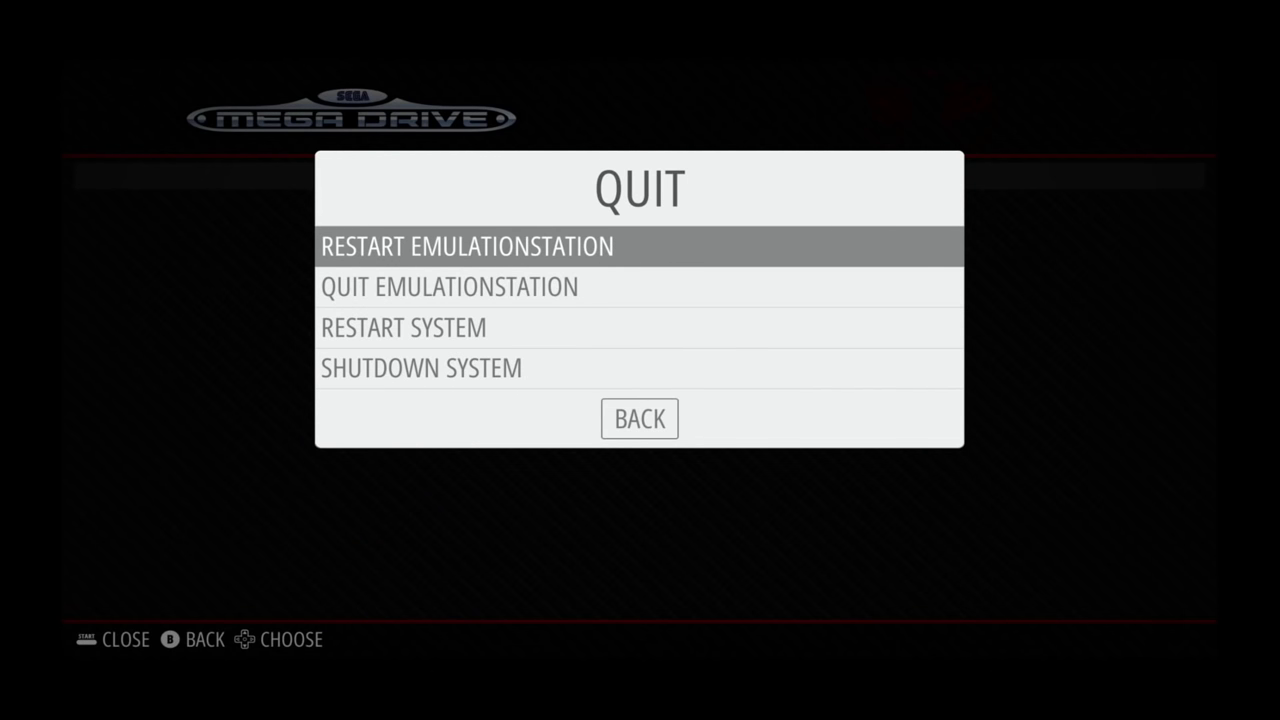
{"action": "key", "text": "Down"}
{"action": "key", "text": "Down"}
{"action": "key", "text": "Down"}
{"action": "key", "text": "Return"}
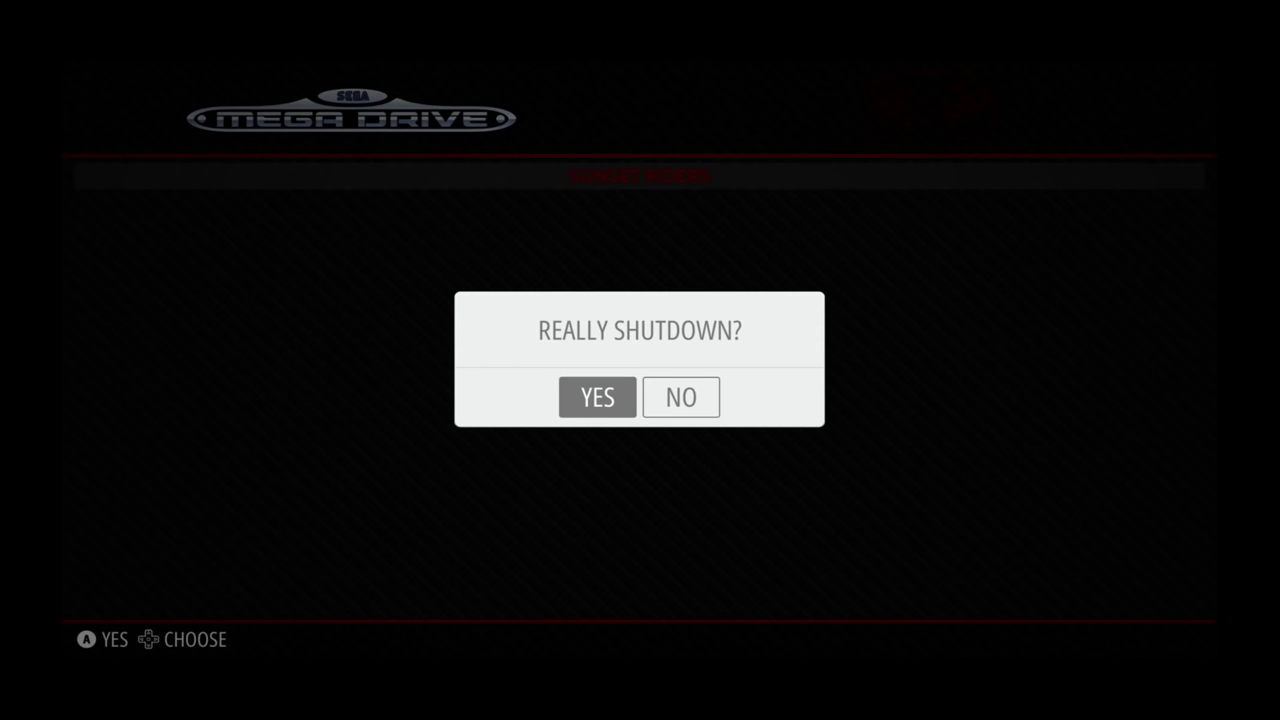
- Confirm YES on the 'Really shutdown?' dialog to power off the system
{"action": "key", "text": "Return"}
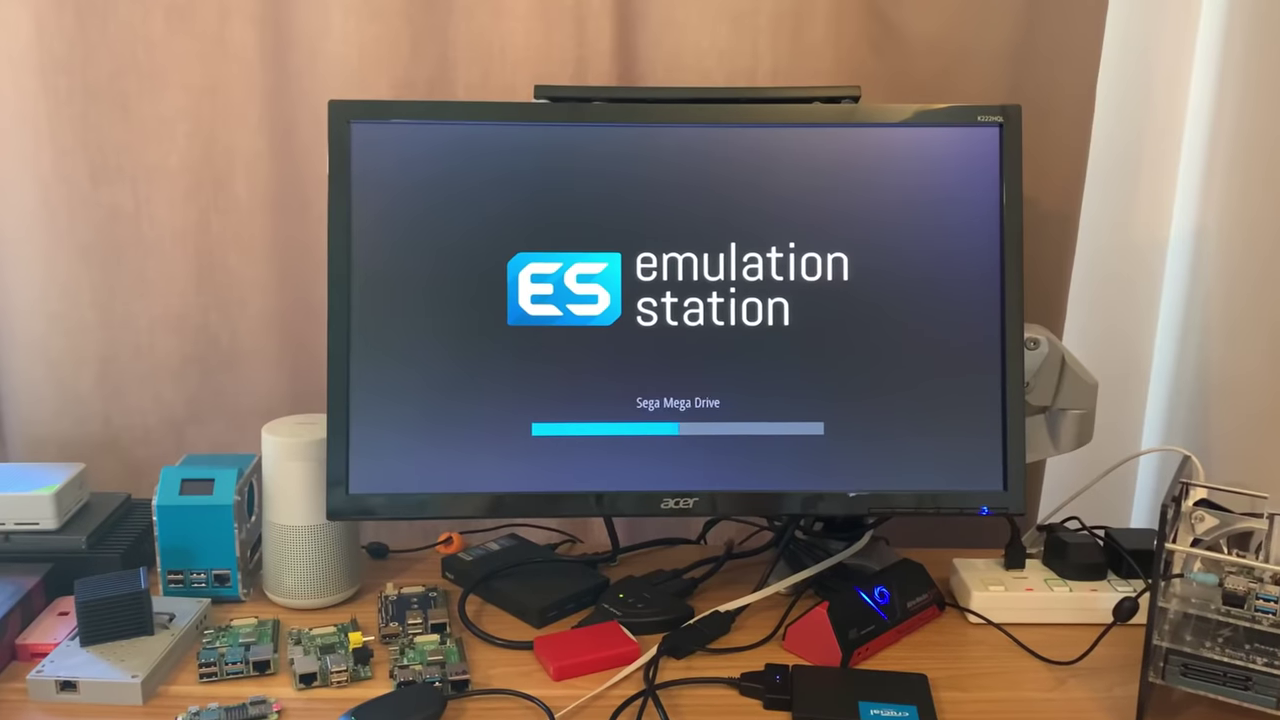